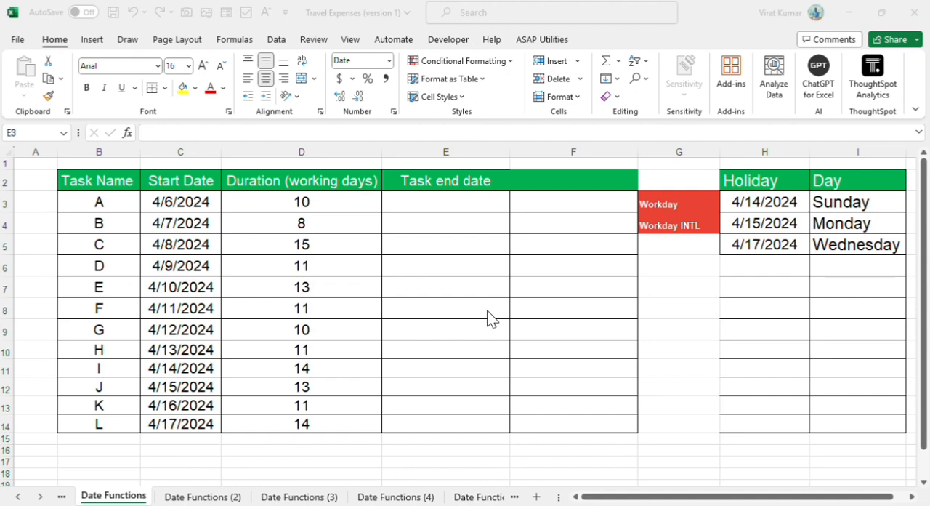
Step: Enter a WORKDAY formula in E3 using C3 as the start date and D3 as the number of days
left_click(435, 202)
type("=work")
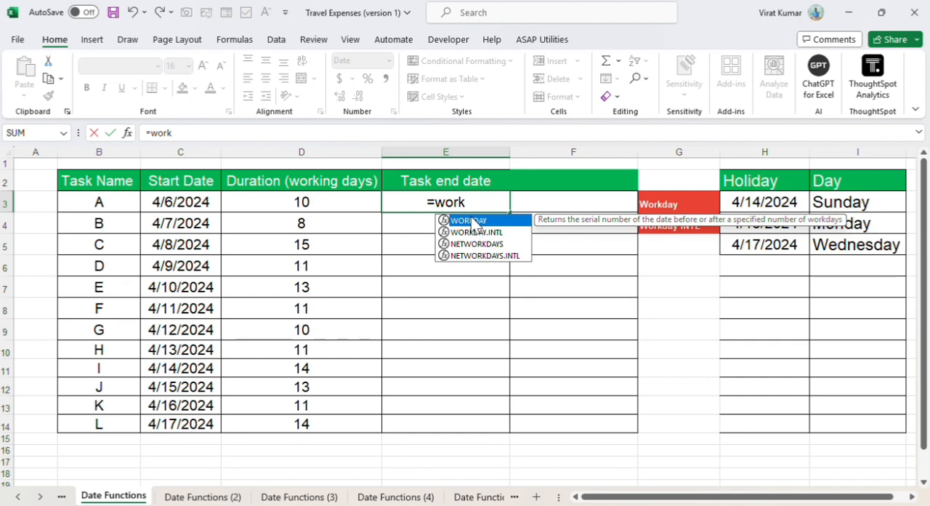
double_click(471, 221)
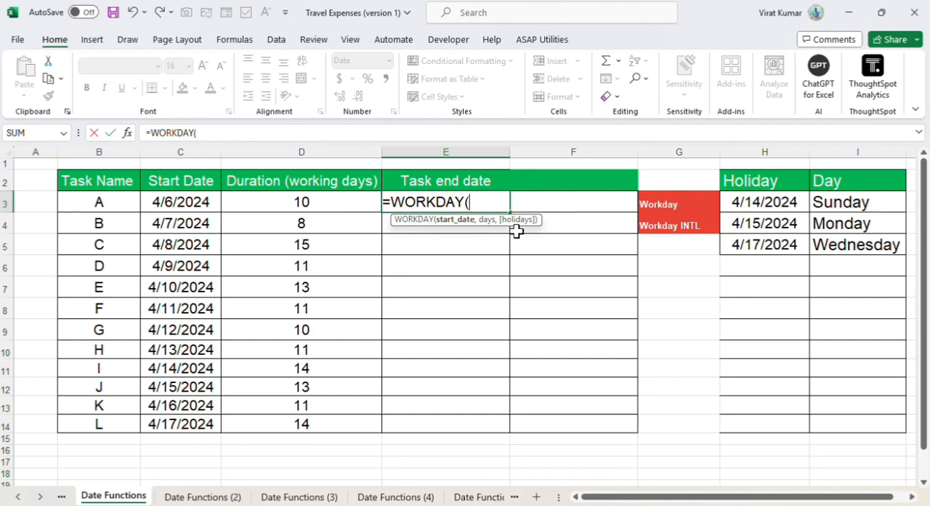
left_click(190, 204)
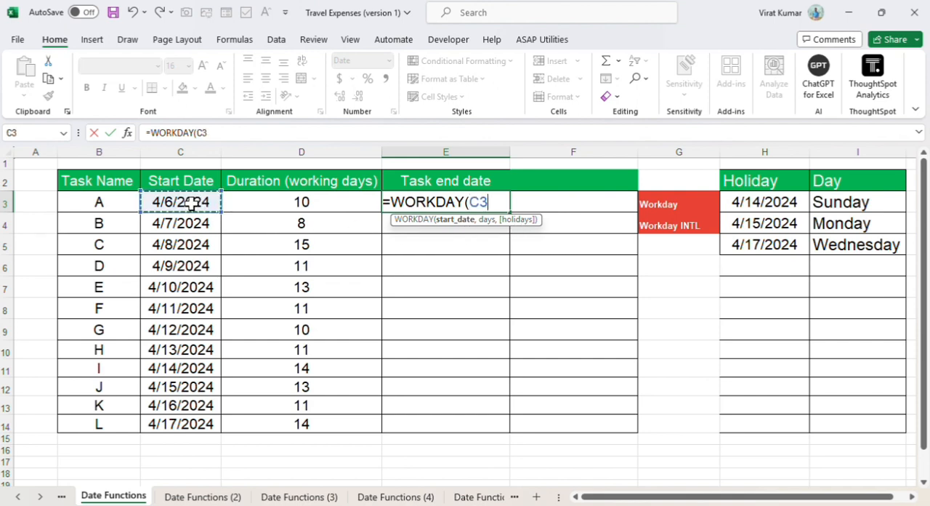
type(",")
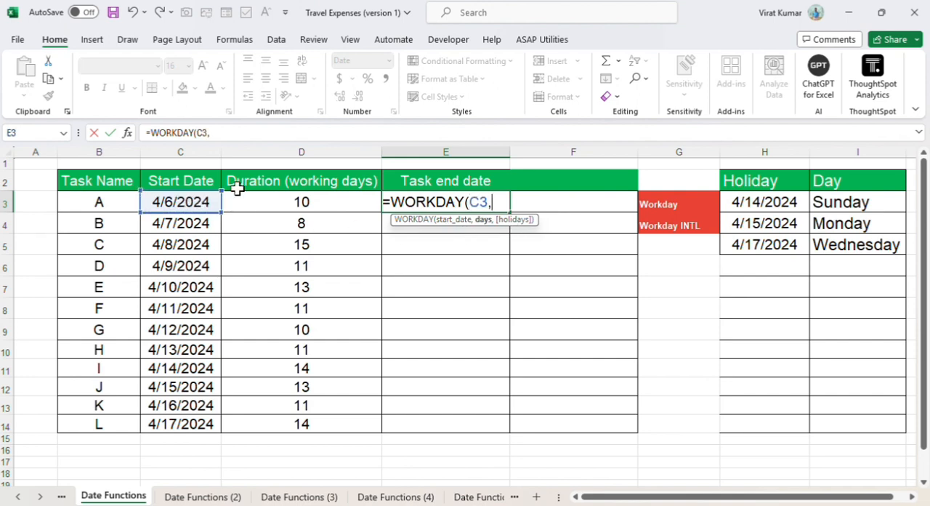
left_click(291, 206)
key("Return")
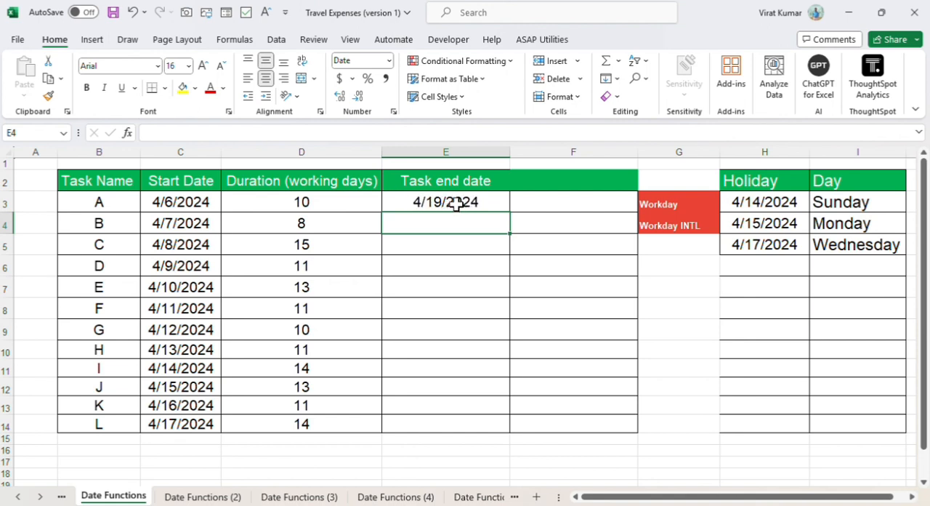
Step: Try to enter a WORKDAY formula in E4 with start date C3, days D3 and the holiday range H3:H5
type("=")
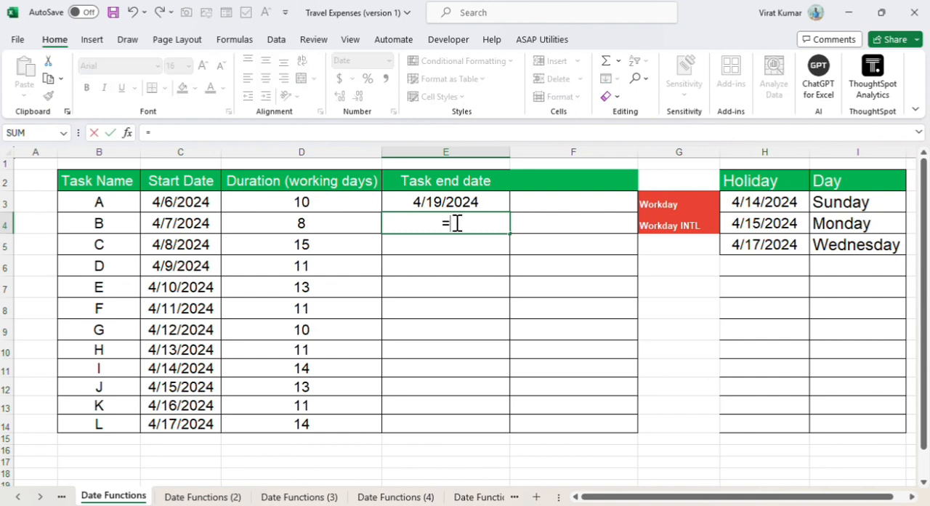
type("work")
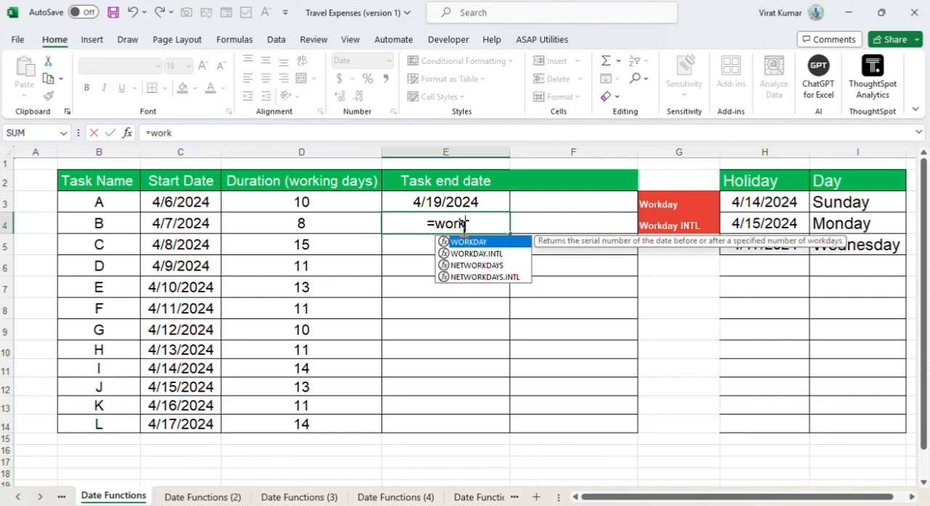
double_click(477, 243)
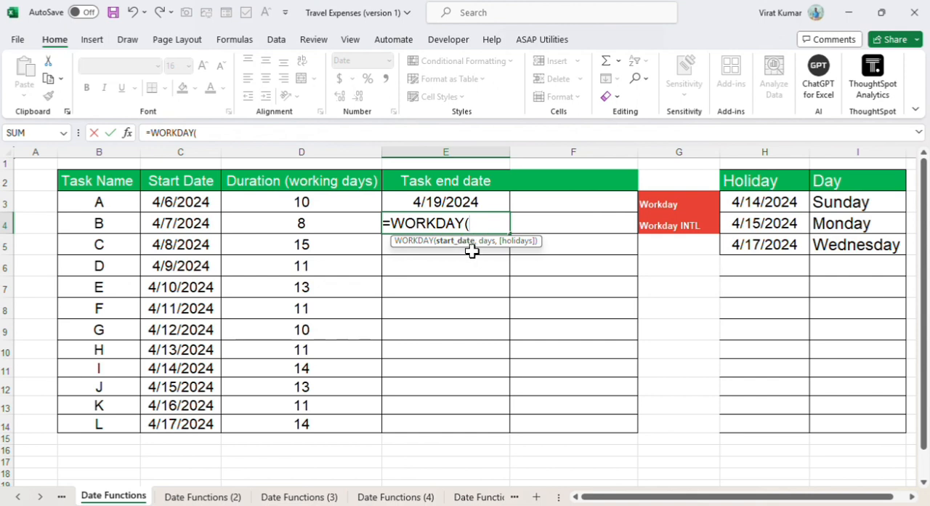
left_click(196, 202)
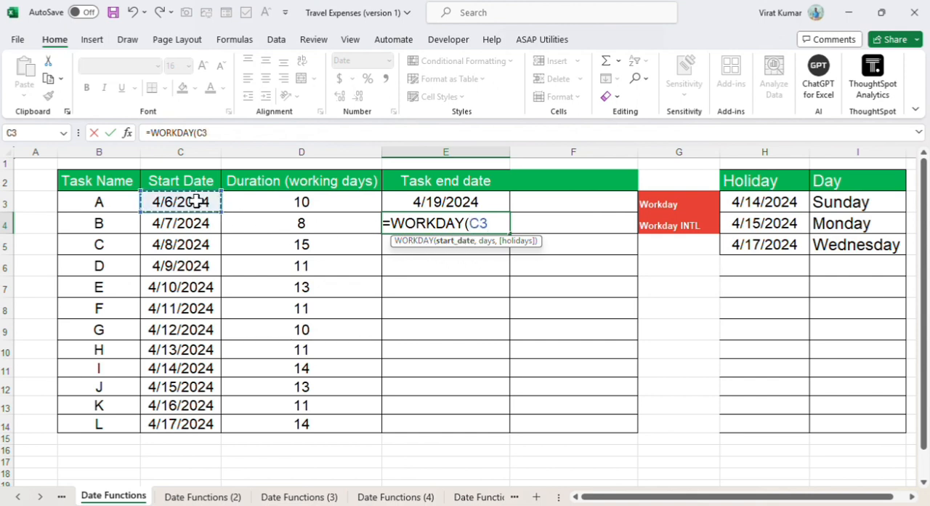
type(",")
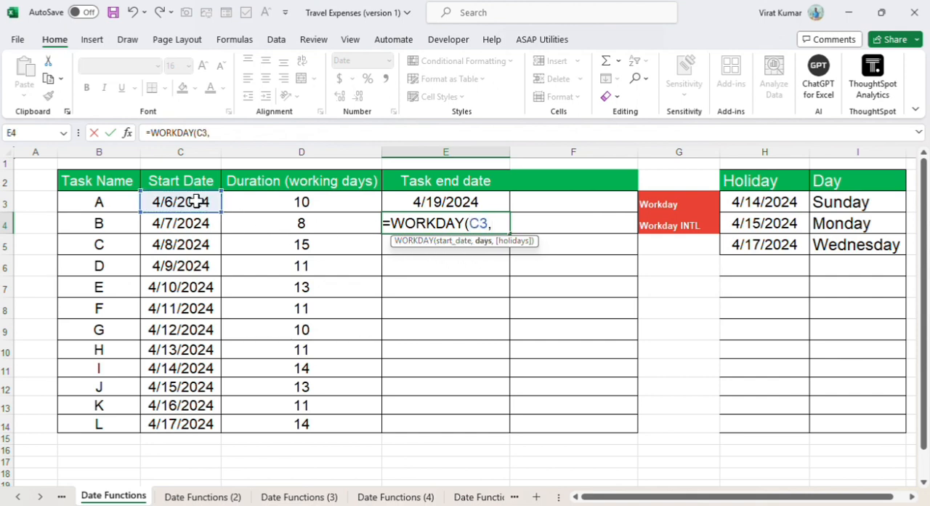
left_click(242, 199)
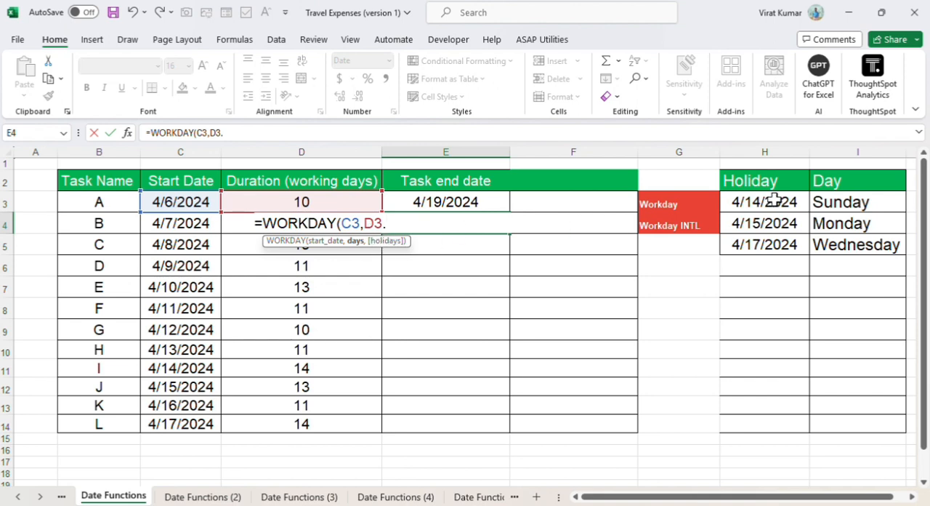
left_click_drag(775, 200, 776, 248)
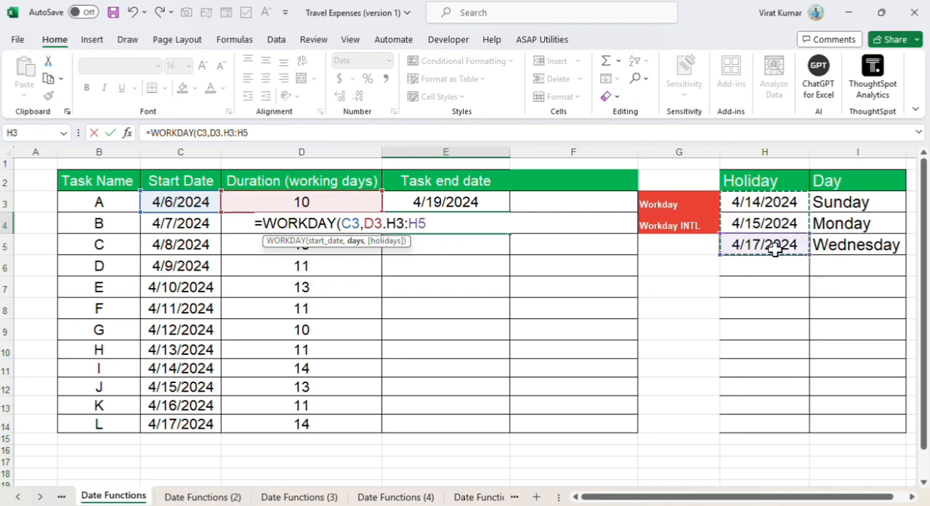
key("Return")
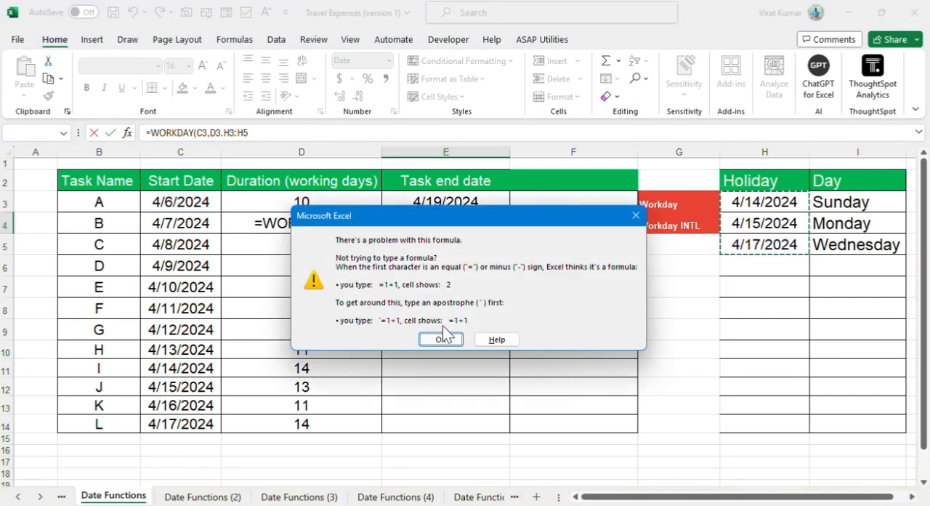
left_click(447, 339)
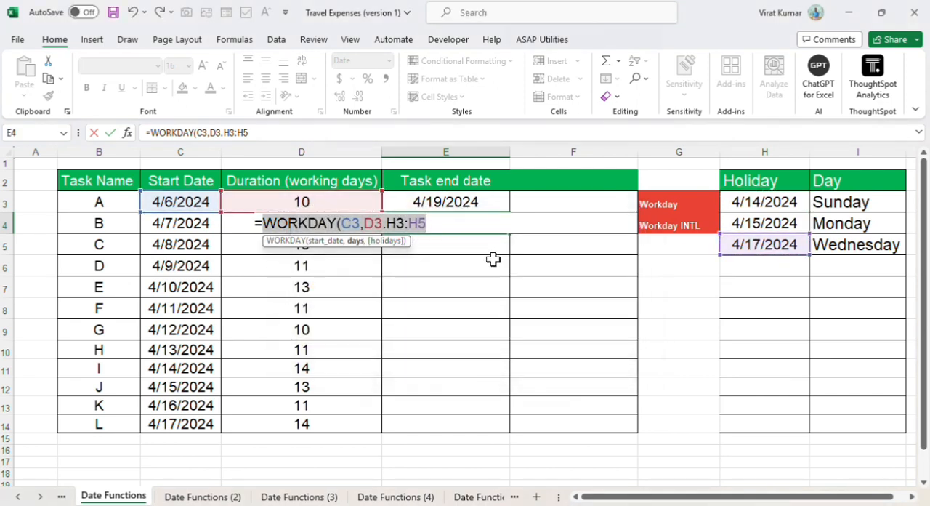
Step: Correct the E4 formula by separating the holiday range with a comma, so it reads =WORKDAY(C3,D3,H3:H5)
left_click(448, 224)
key("BackSpace")
key("BackSpace")
key("BackSpace")
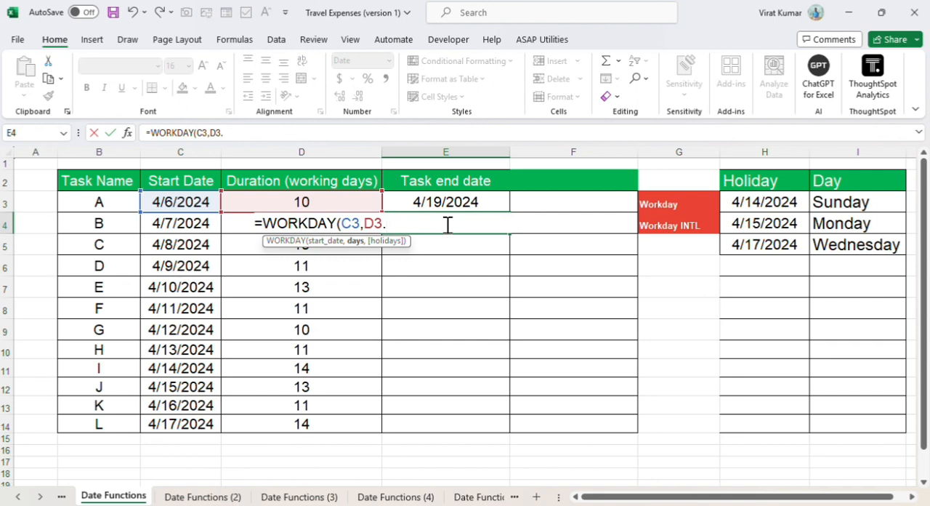
type(",")
left_click_drag(742, 204, 747, 241)
key("Return")
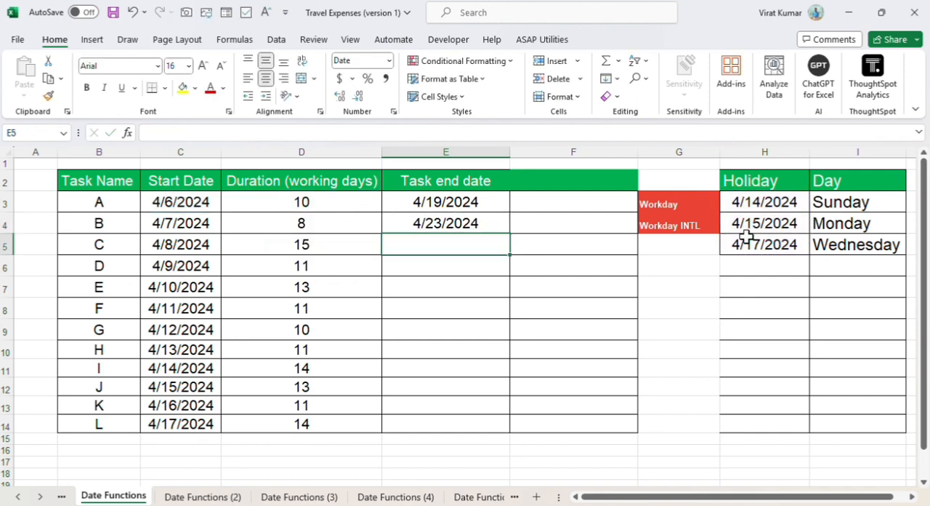
key("Up")
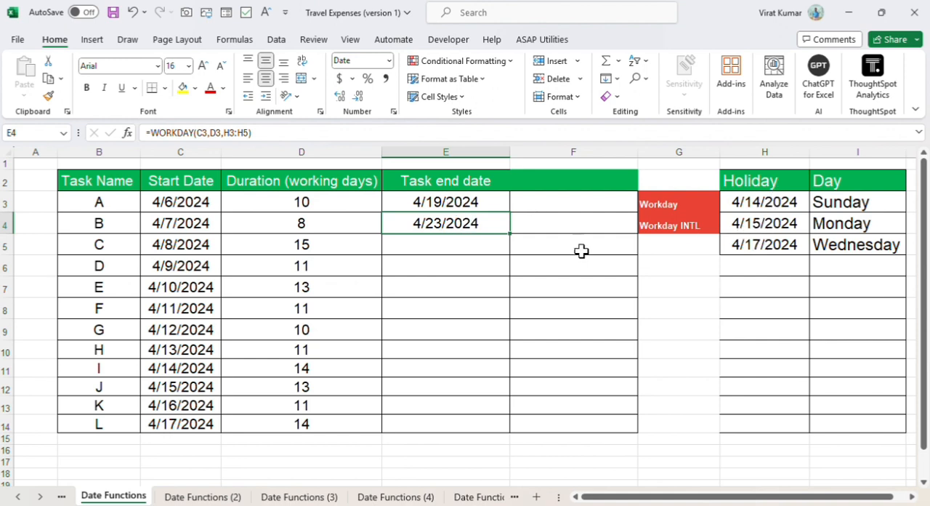
Step: Start a WORKDAY.INTL formula in E5 with C3 as the start date and D3 as the number of days
left_click(432, 246)
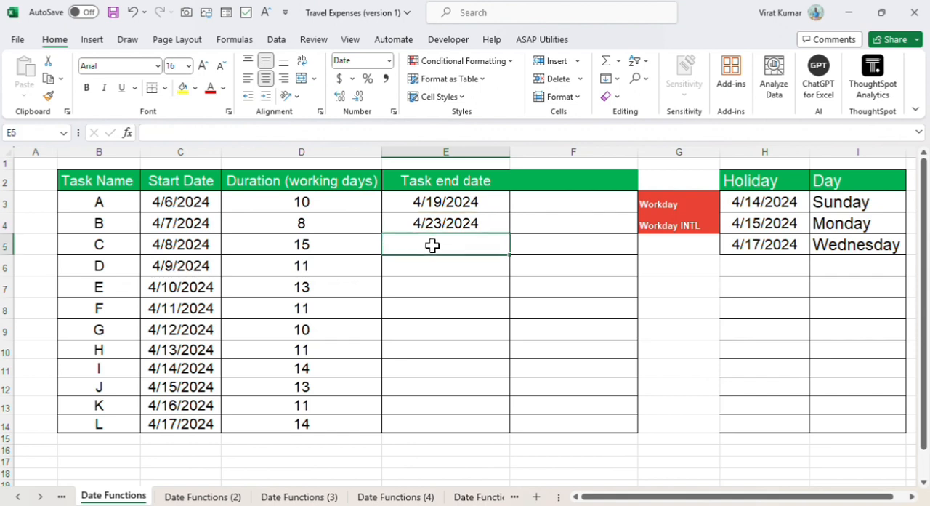
type("=")
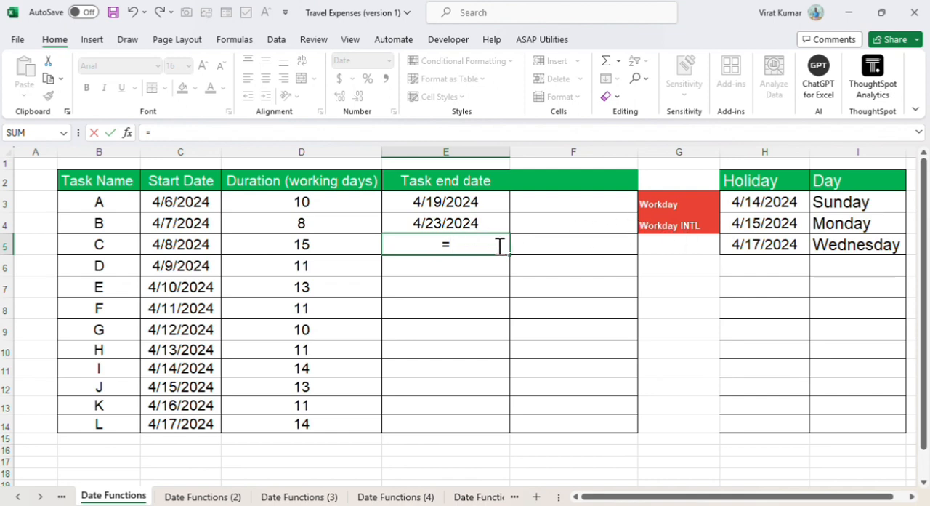
type("work")
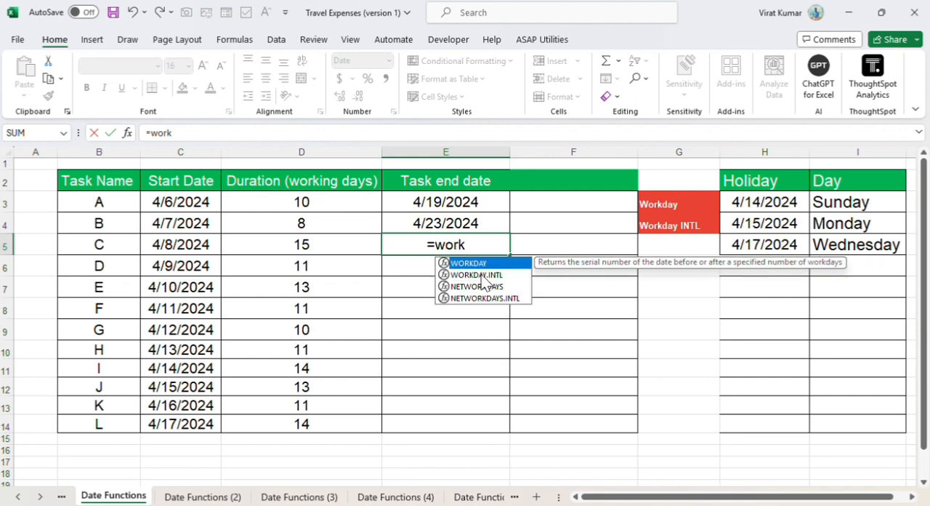
double_click(481, 274)
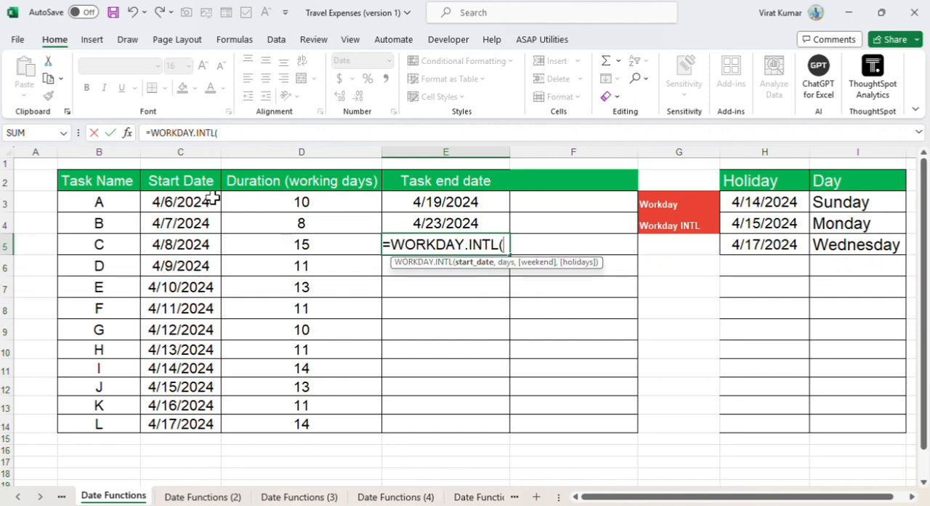
left_click(186, 202)
type(",")
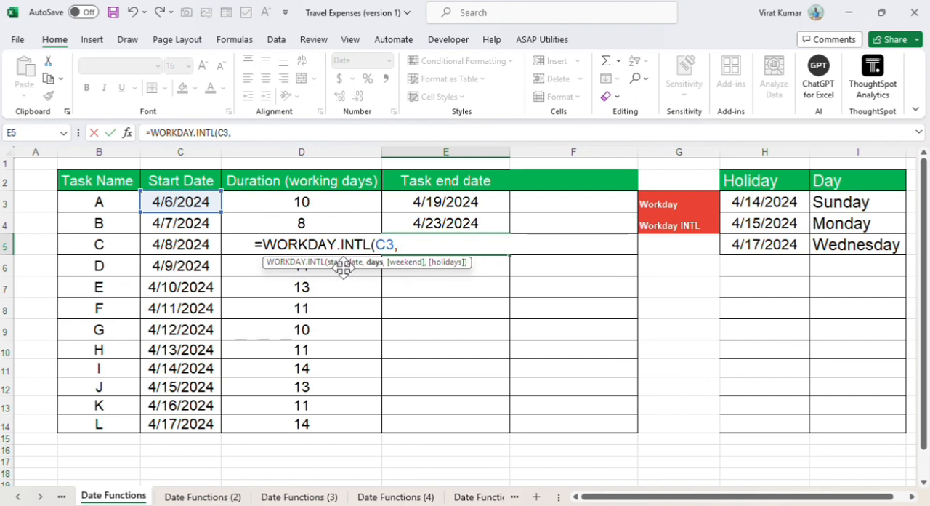
left_click(279, 202)
type(",")
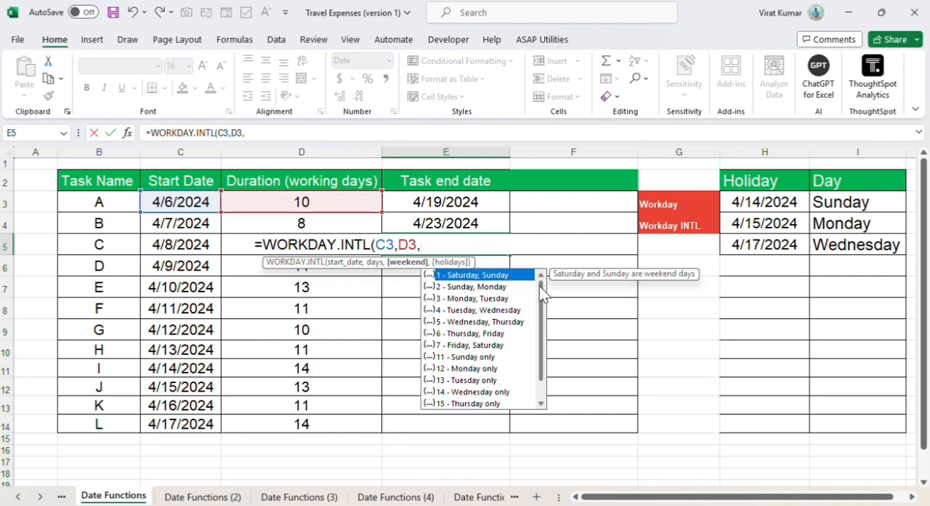
Step: Complete the E5 formula with weekend option 11 (Sunday only) and H3:H5 as the holidays
scroll(539, 285, "down", 2)
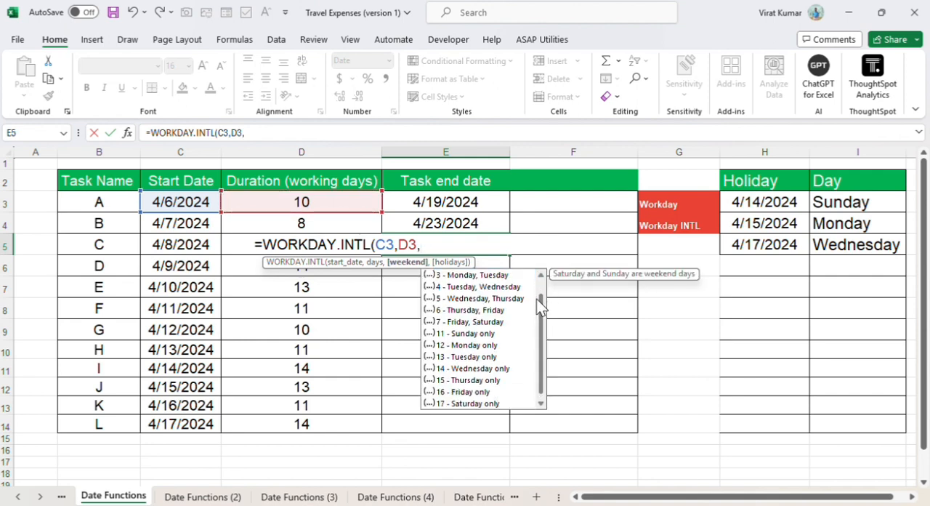
scroll(540, 306, "up", 2)
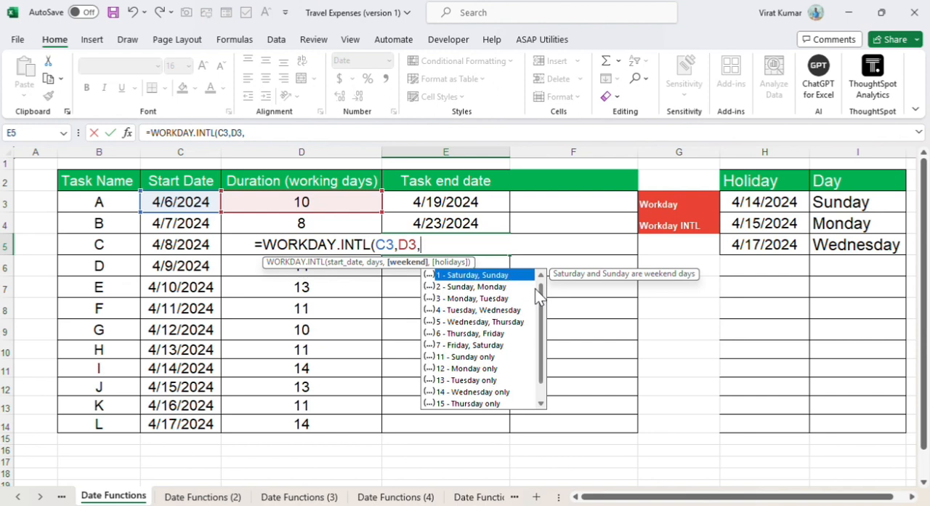
double_click(476, 357)
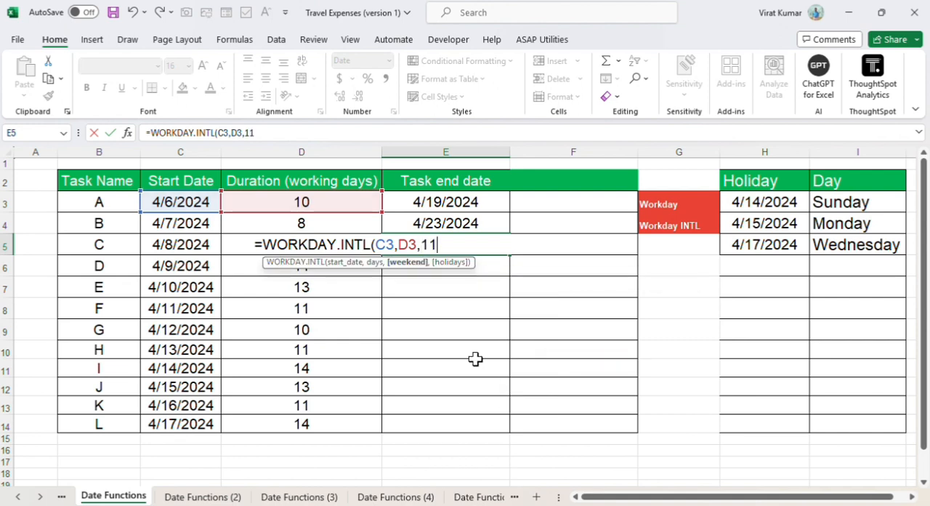
type(",")
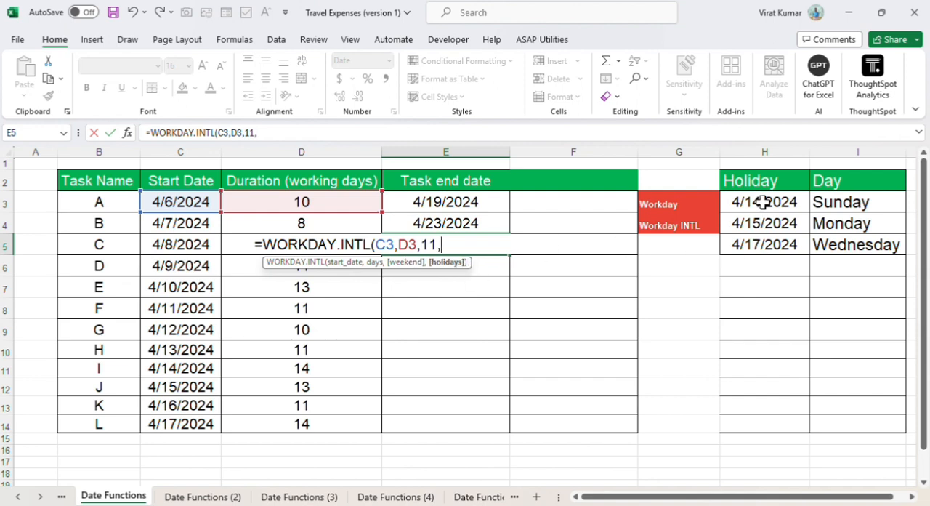
left_click_drag(764, 202, 770, 243)
key("Return")
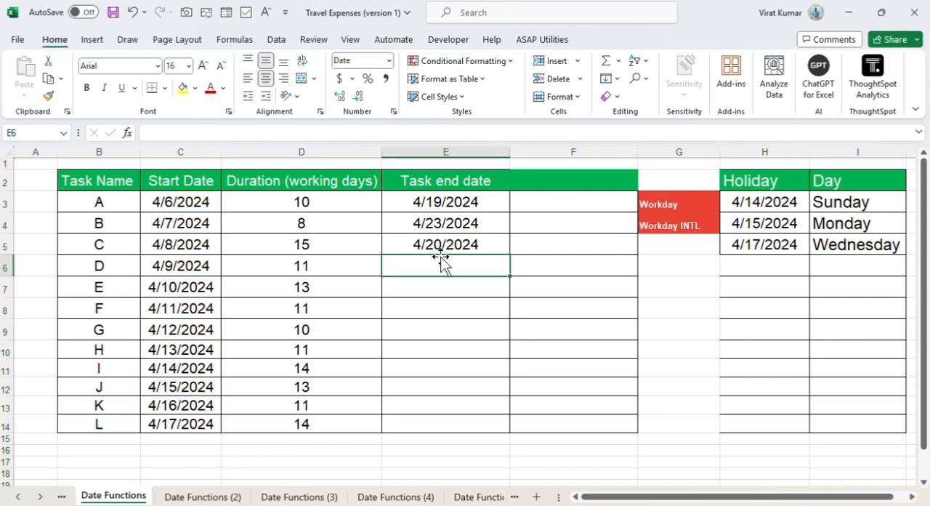
Step: Start a WORKDAY.INTL formula in F3 with C3 as the start date and D3 as the number of days
left_click(547, 202)
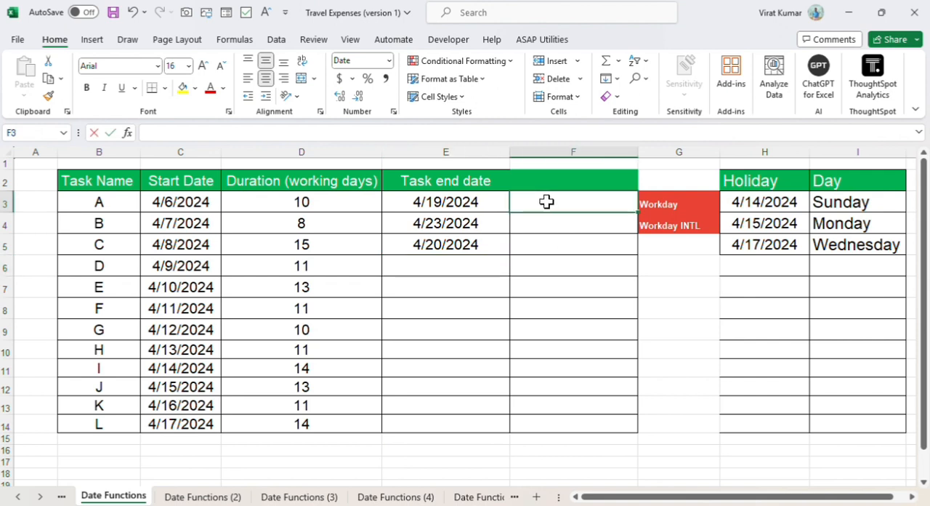
type("=")
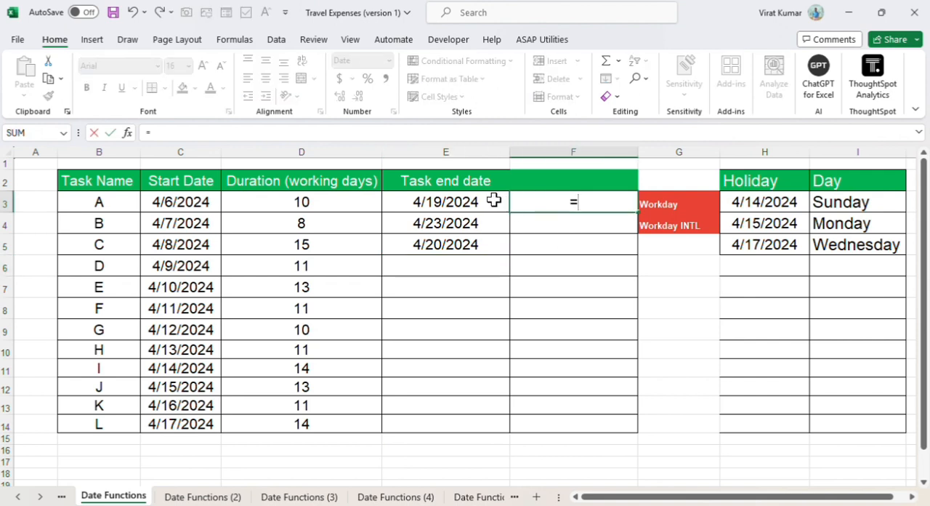
type("wor")
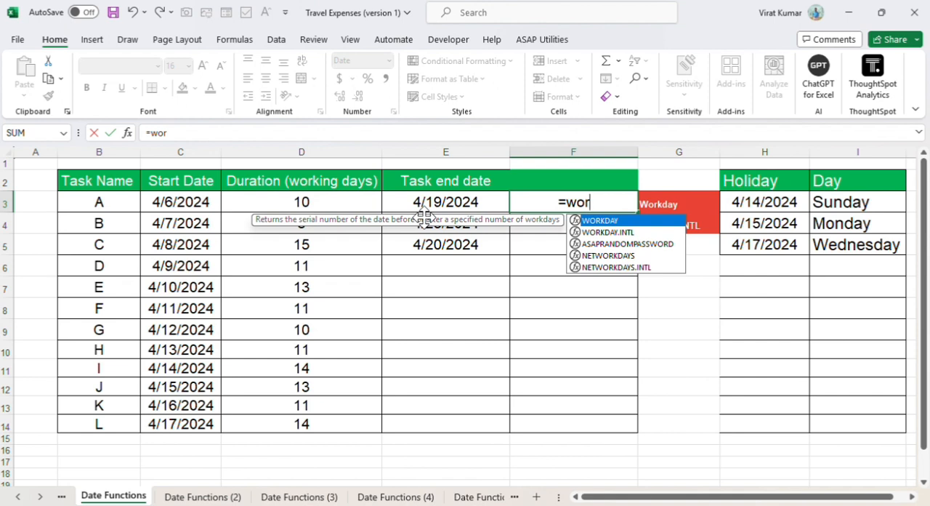
double_click(615, 232)
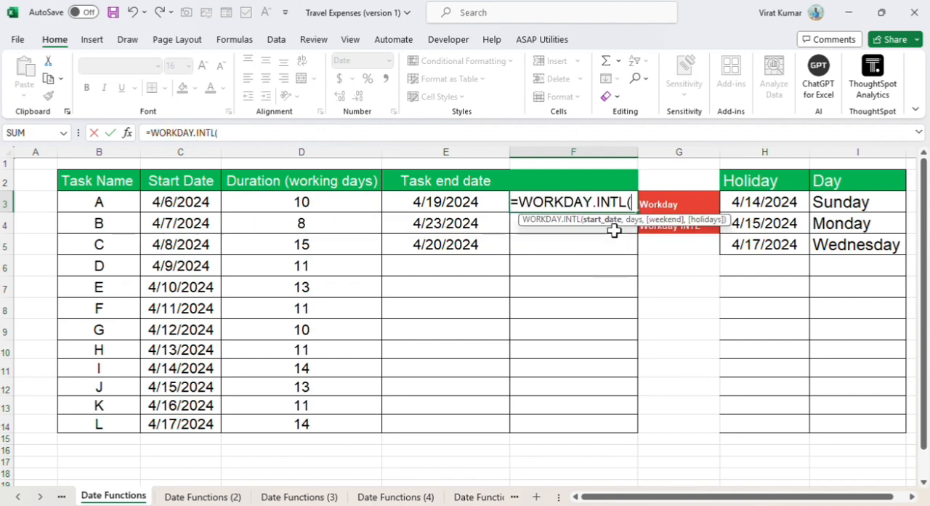
left_click(168, 204)
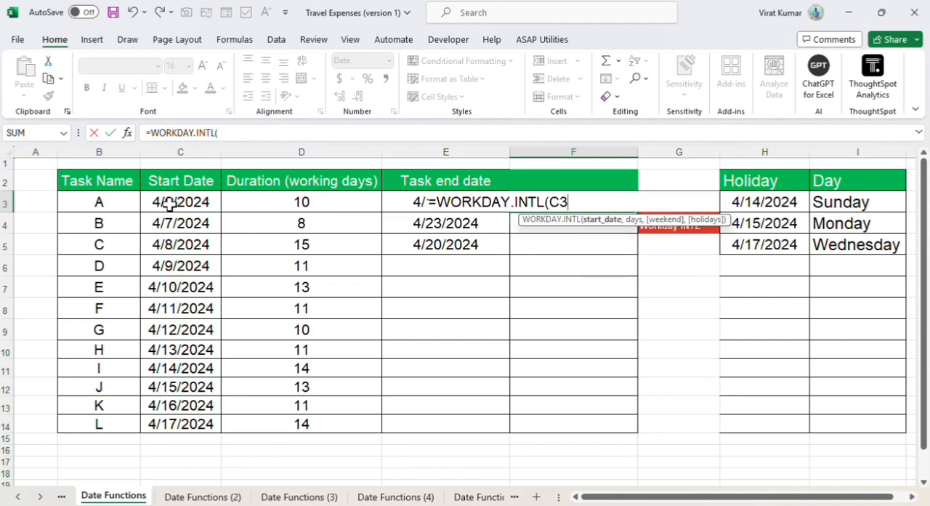
type(",")
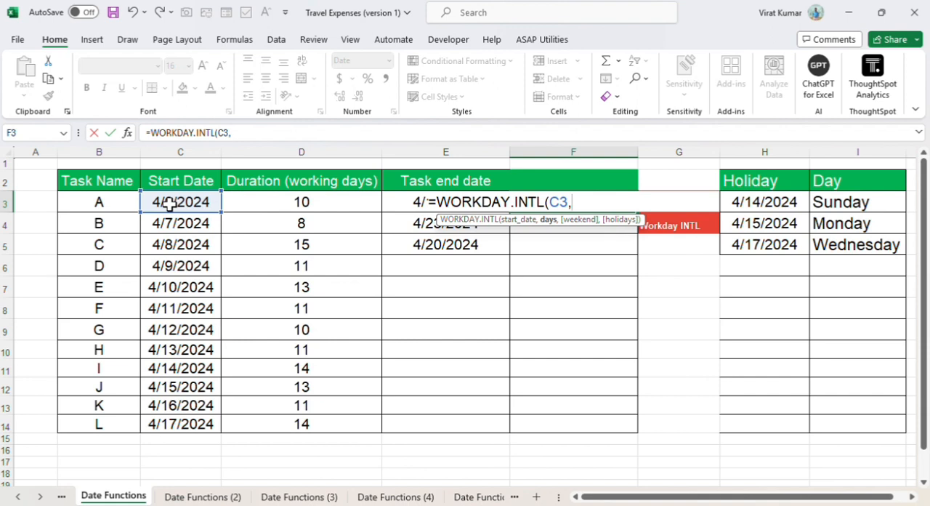
left_click(282, 203)
type(",")
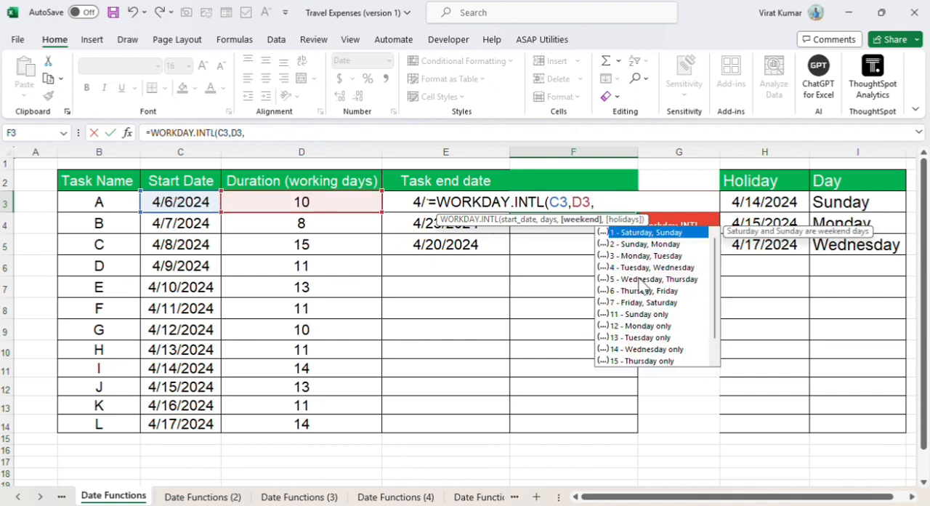
Step: Complete the F3 formula with weekend option 11 (Sunday only) and the absolute holiday range $H$3:$H$5
double_click(641, 316)
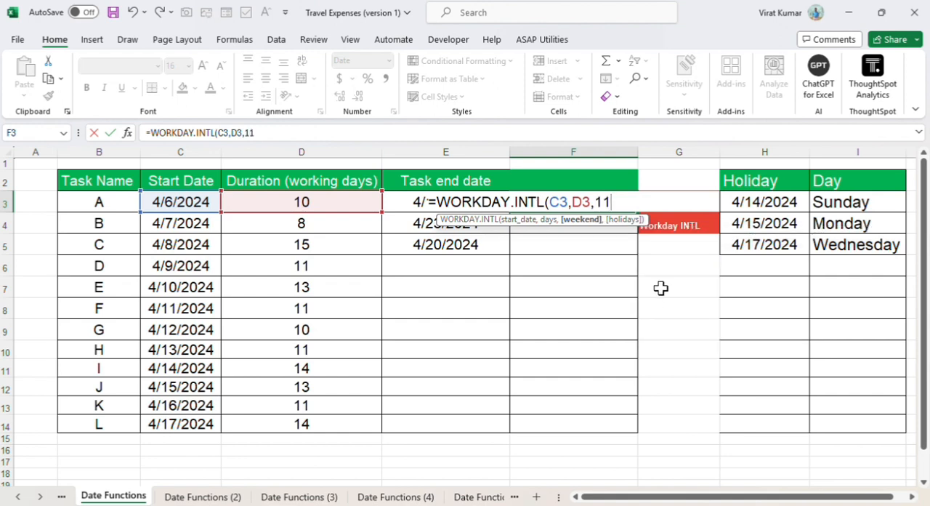
type(",")
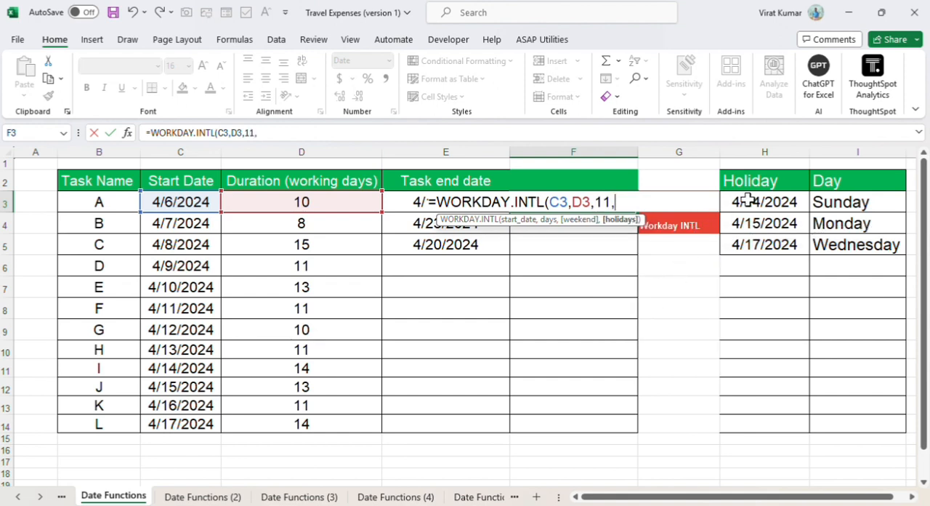
left_click_drag(749, 202, 757, 244)
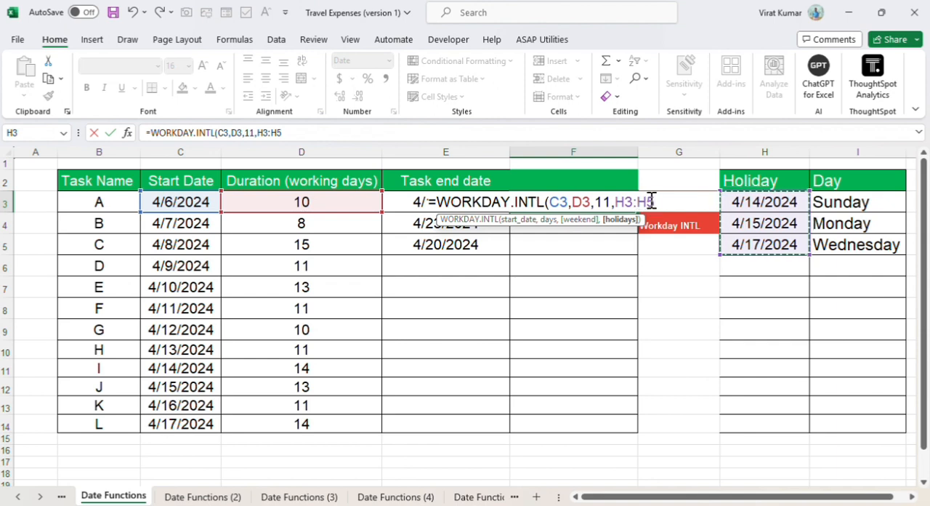
key("F4")
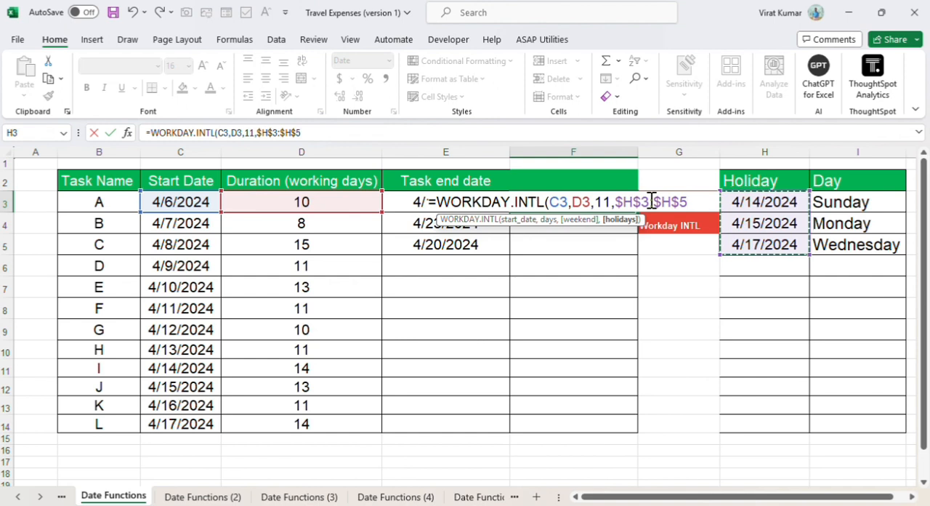
key("ctrl+Return")
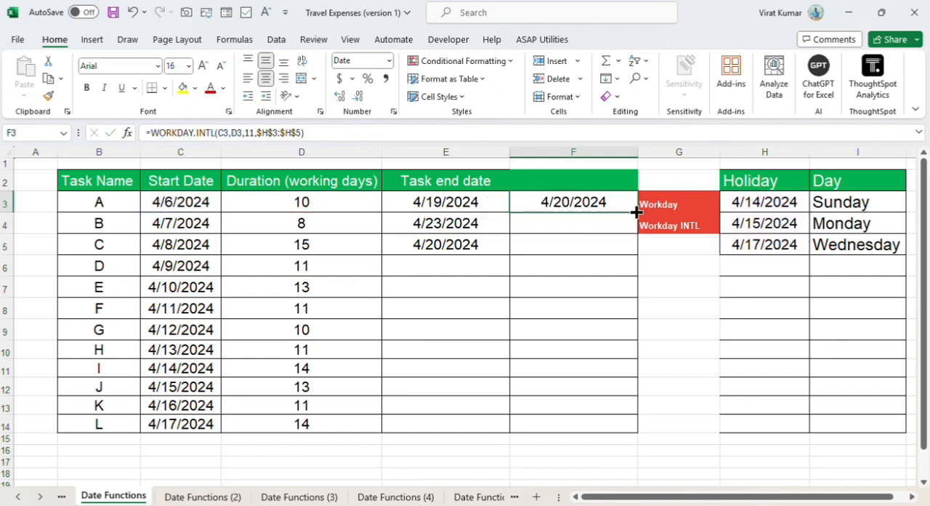
Step: Fill the F3 formula down through F14 for the remaining tasks and check the copied formulas
double_click(636, 212)
left_click(612, 339)
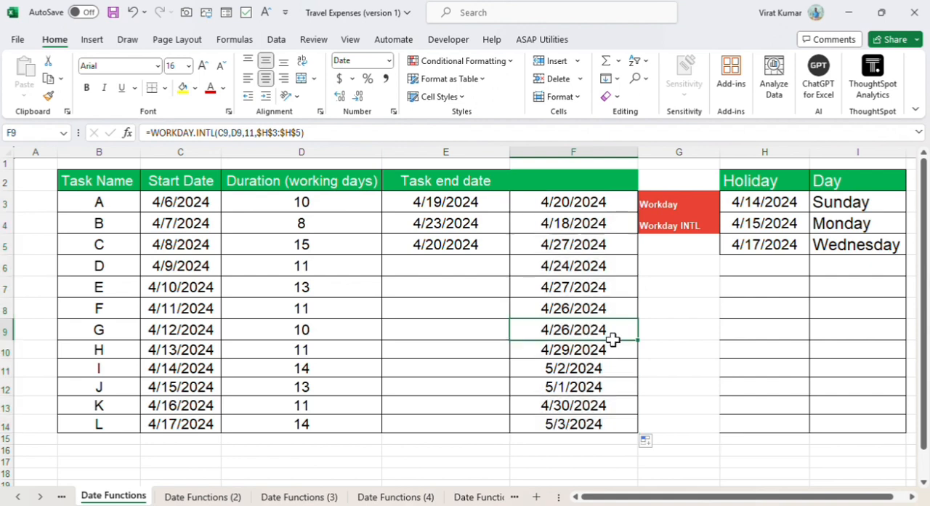
key("Down")
key("Down")
key("Down")
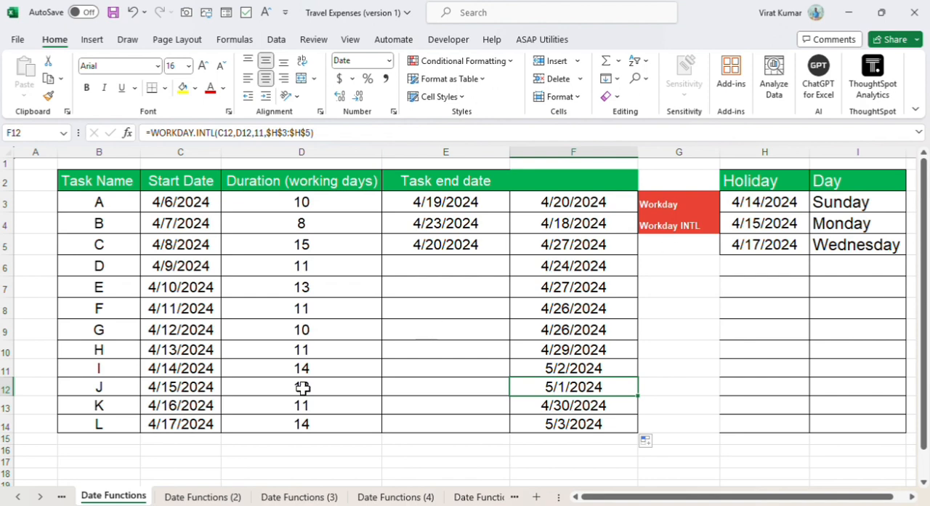
Step: On the Date Functions (2) sheet, enter =NETWORKDAYS(C3,D3,H3:H5) in E3 to count task A's working days
left_click(189, 497)
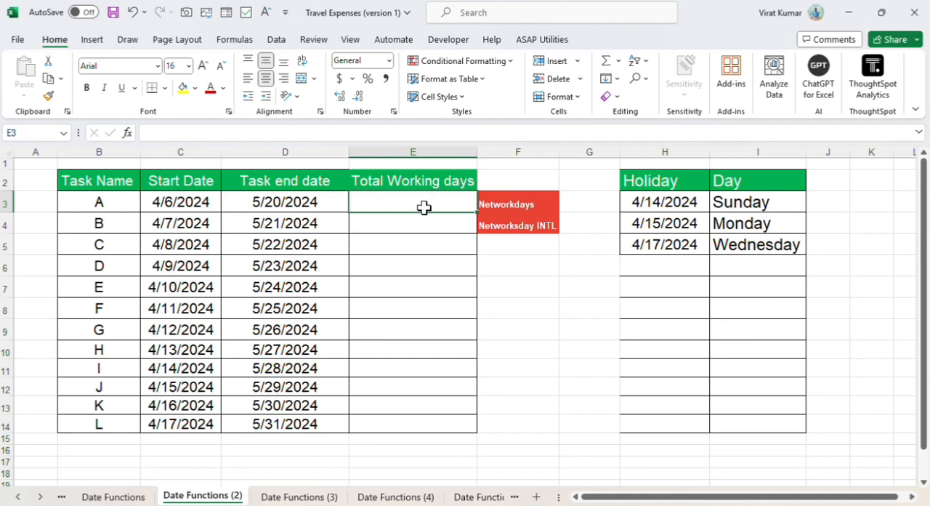
type("=")
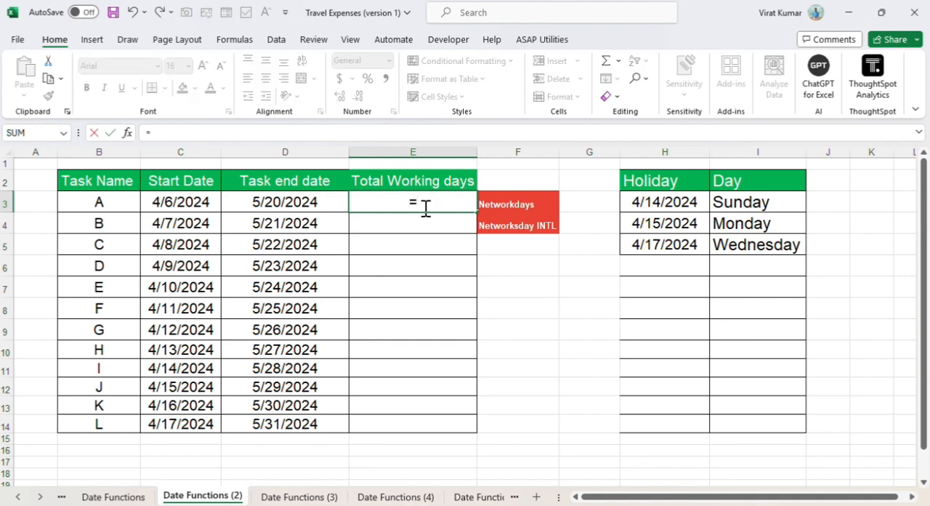
type("ne")
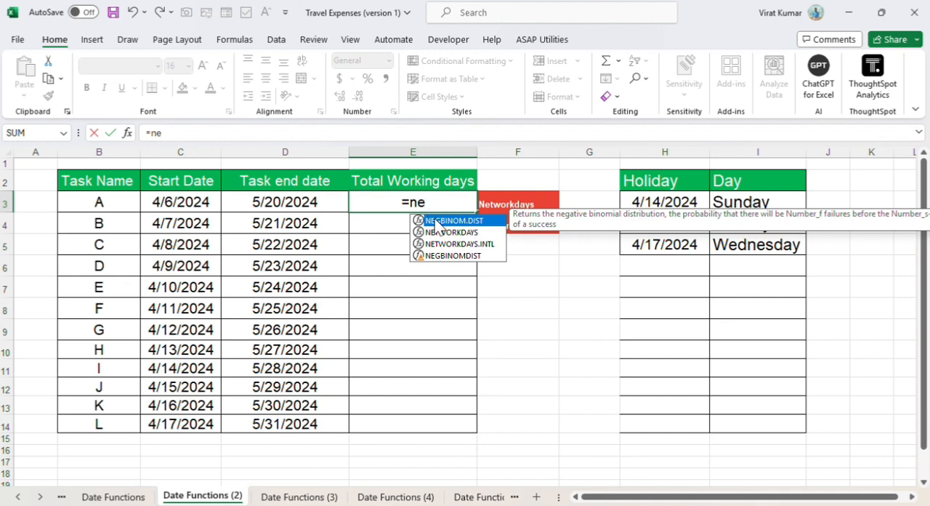
double_click(451, 233)
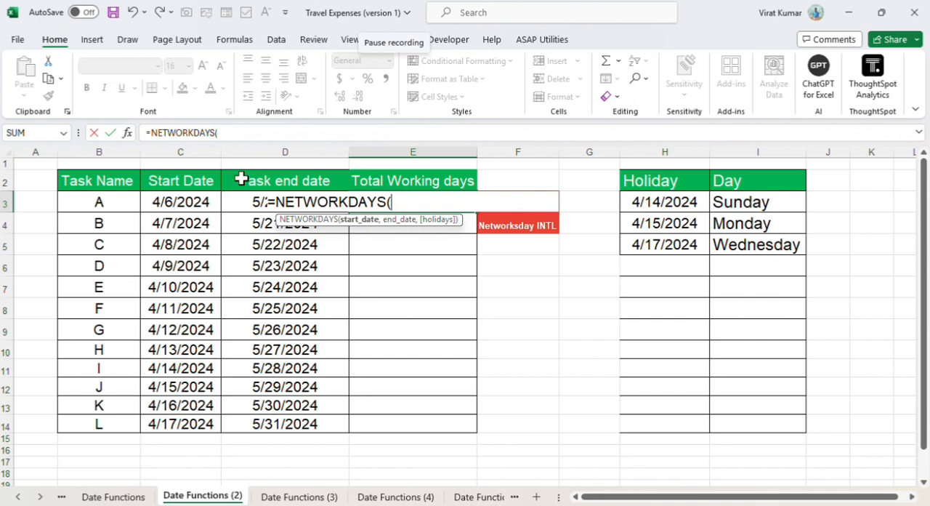
left_click(185, 206)
type(",")
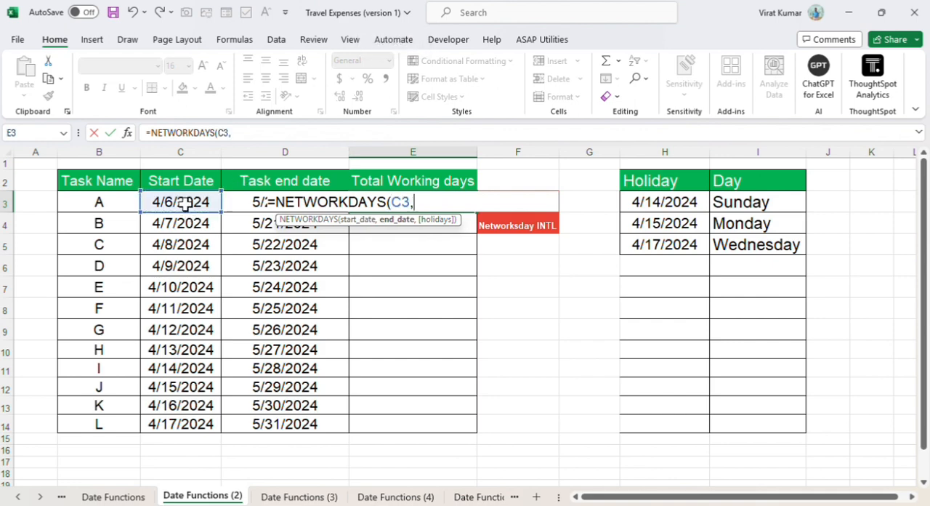
left_click(237, 200)
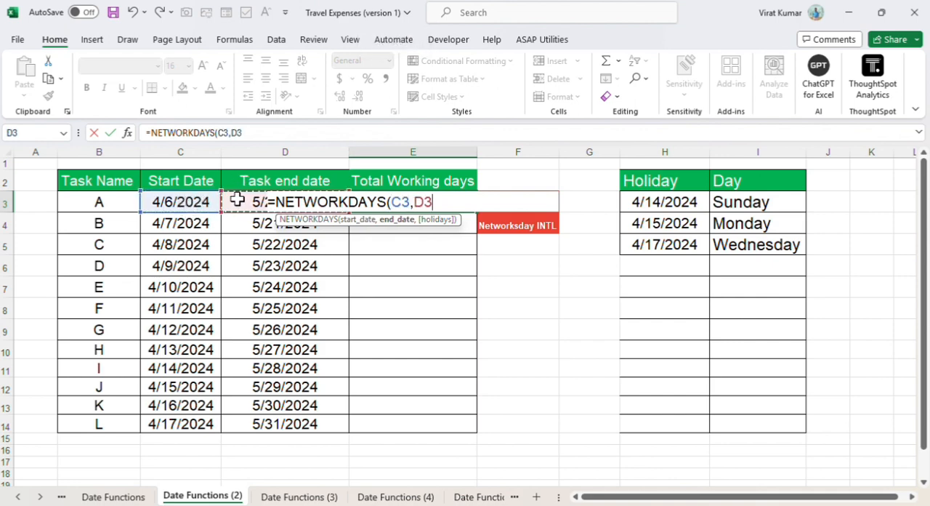
type(",")
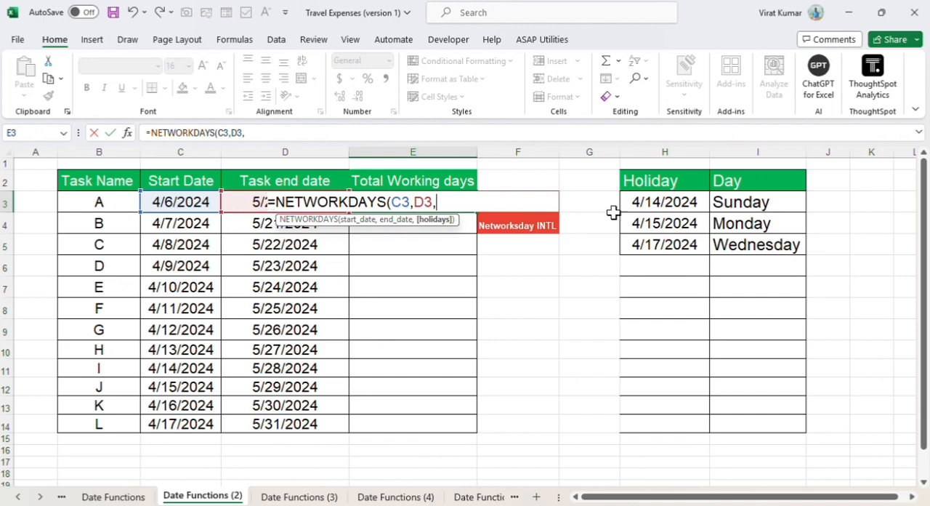
left_click_drag(662, 202, 661, 243)
key("Return")
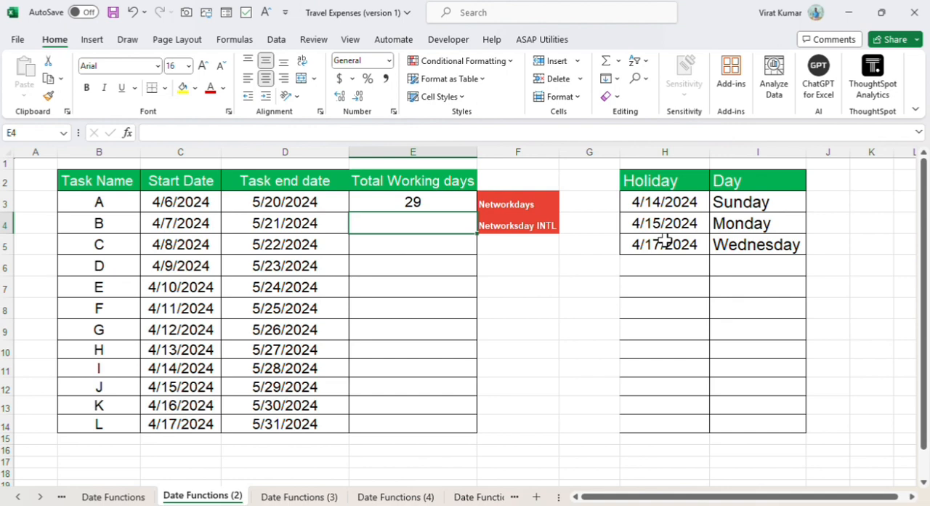
Step: Start a NETWORKDAYS.INTL formula in E4 with C3 as the start date and D3 as the end date
type("=")
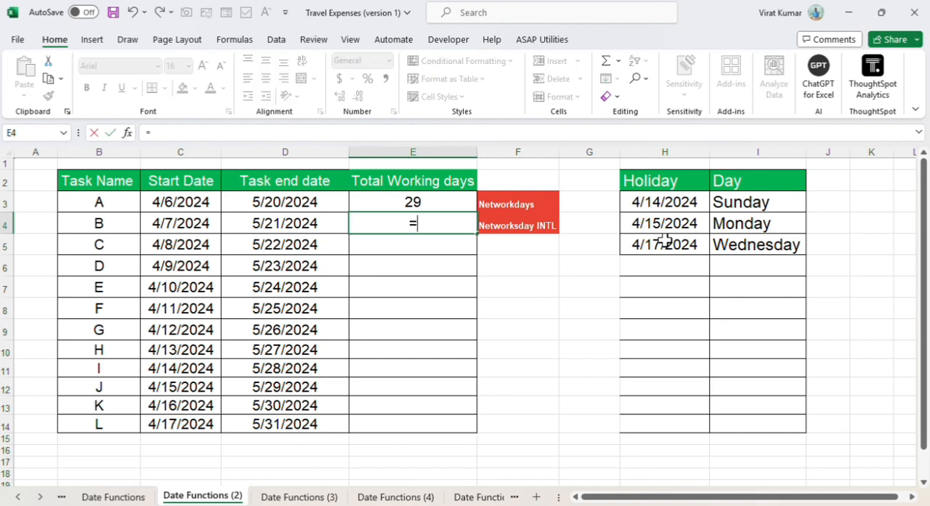
type("wo")
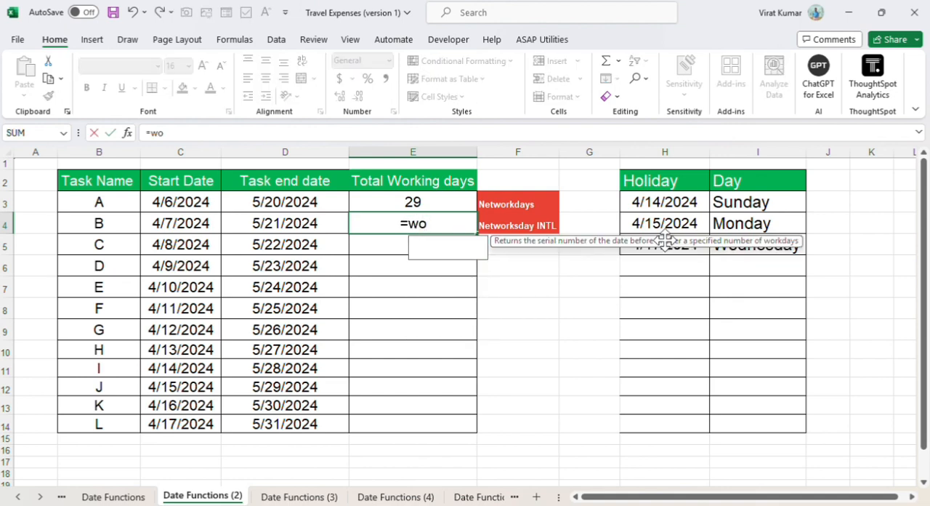
key("BackSpace")
key("BackSpace")
type("ne")
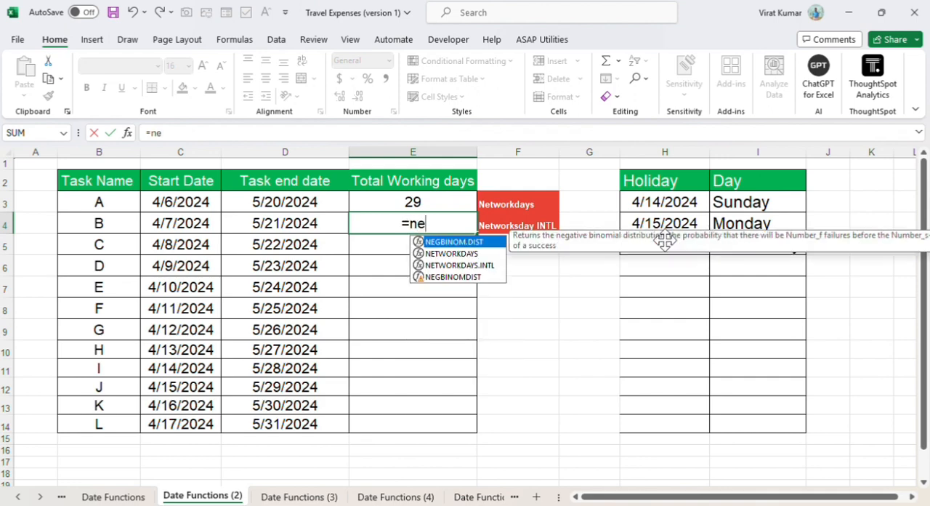
double_click(454, 265)
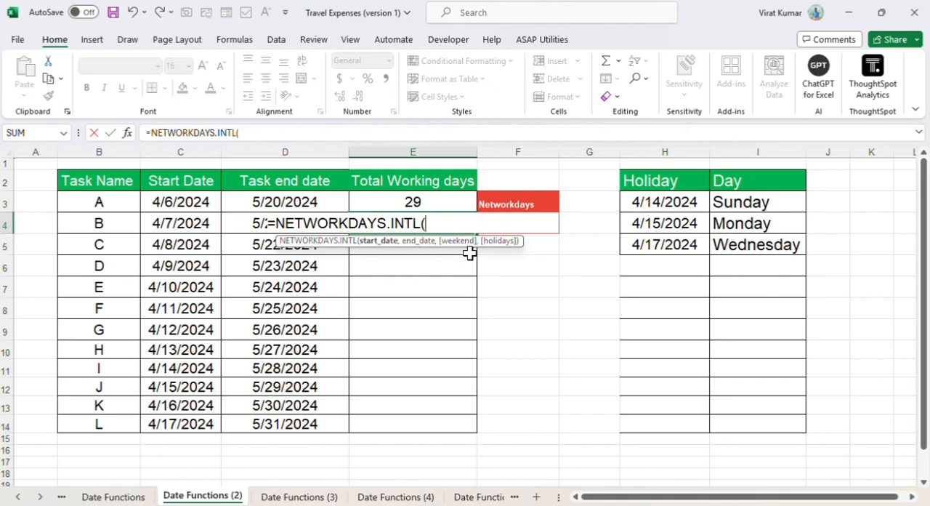
left_click(185, 204)
type(",")
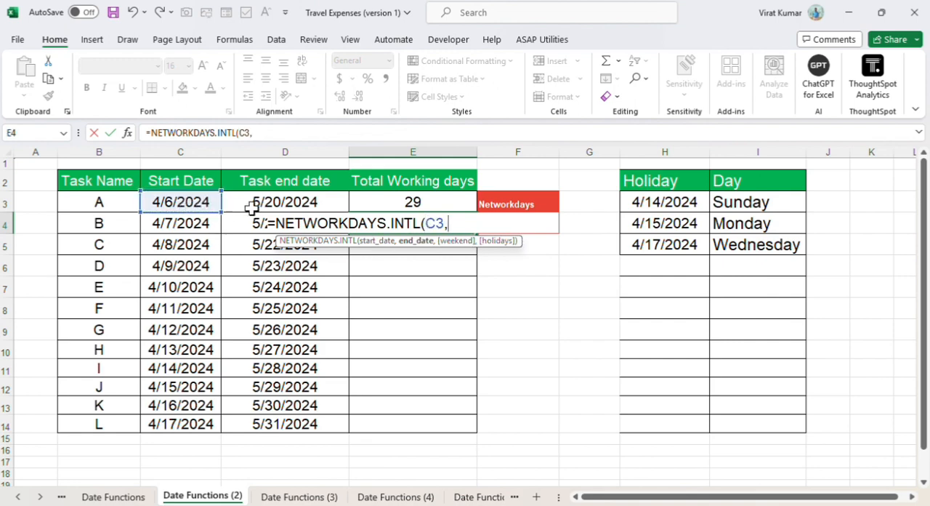
left_click(277, 201)
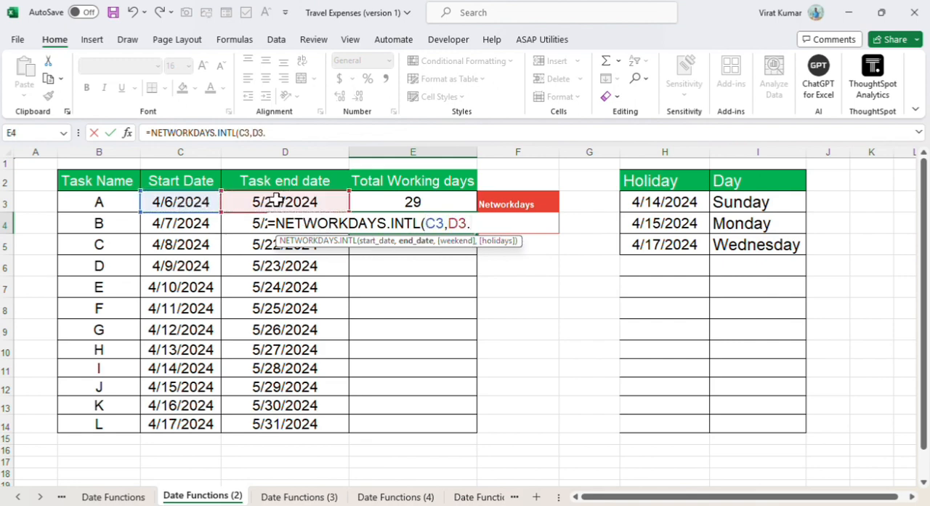
type(",")
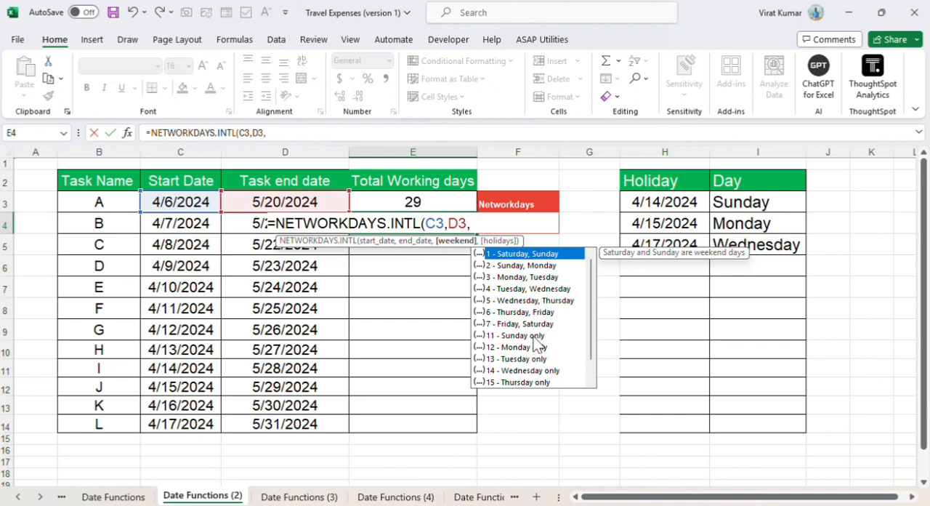
Step: Complete the E4 formula with weekend option 11 (Sunday only) and H3:H5 as the holidays
double_click(531, 335)
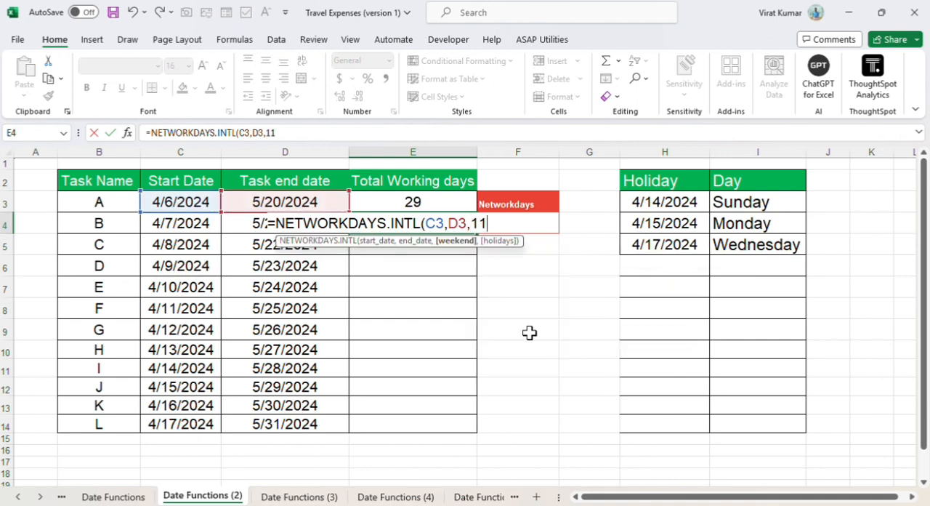
type(",")
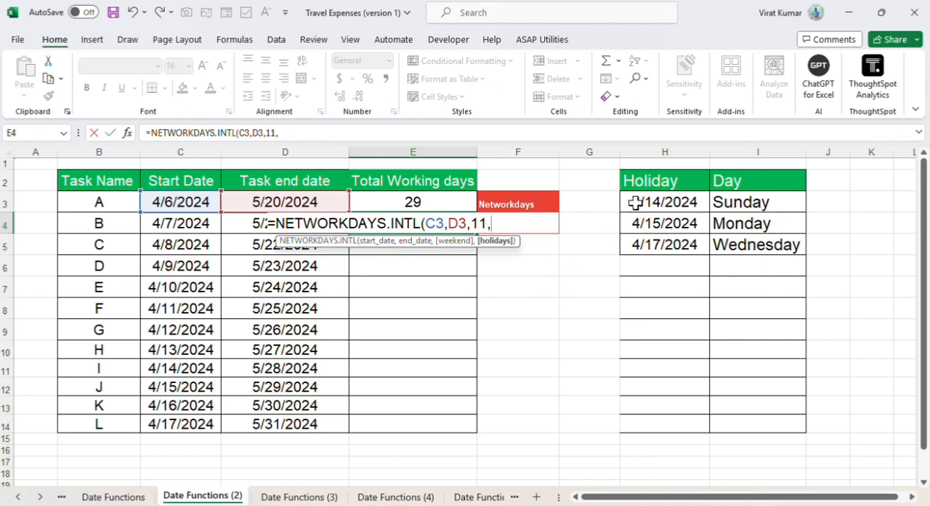
left_click_drag(635, 203, 635, 245)
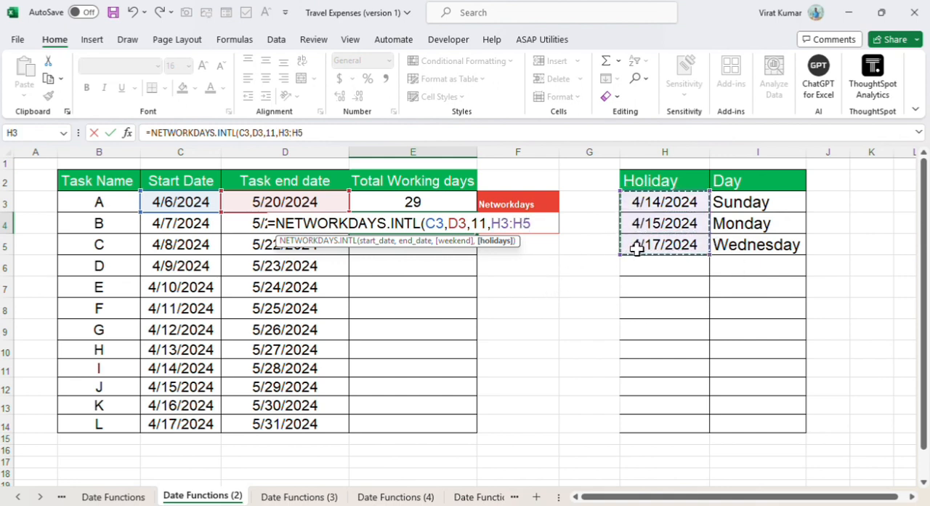
key("Return")
key("Up")
key("Down")
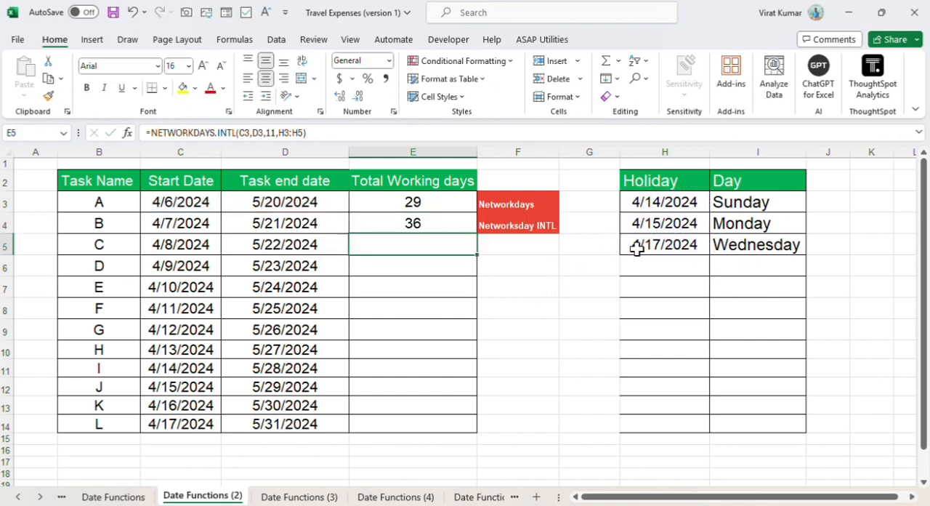
key("Up")
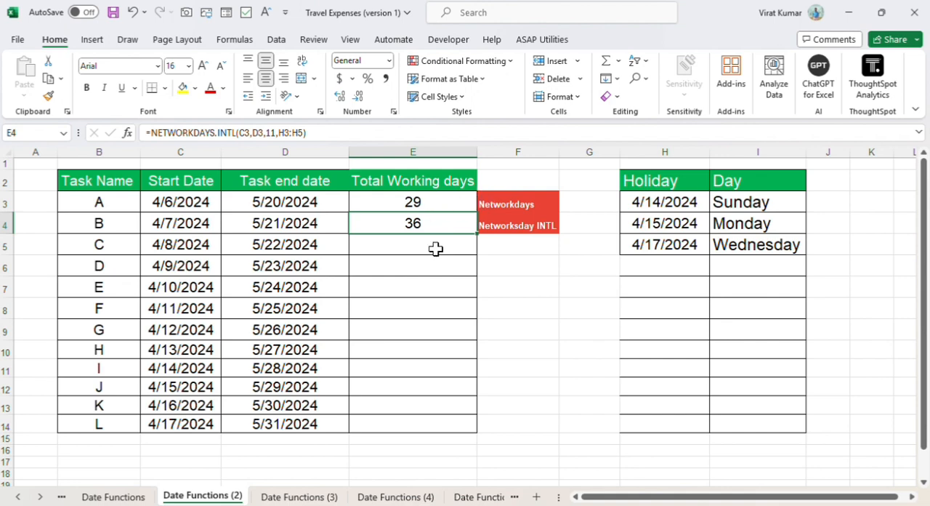
Step: On the Date Functions (3) sheet, enter =EDATE(B3,6) in C3 and fill it down through C14
left_click(299, 496)
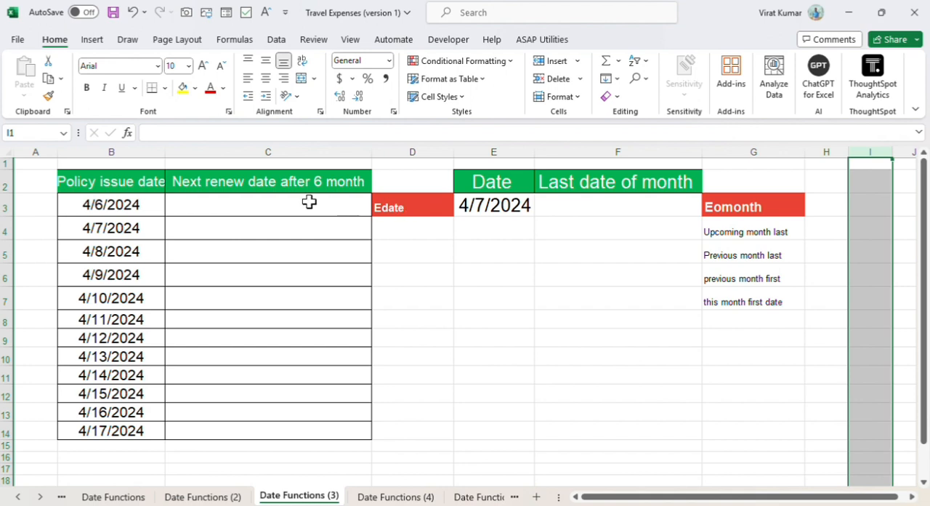
left_click(287, 202)
type("=eda")
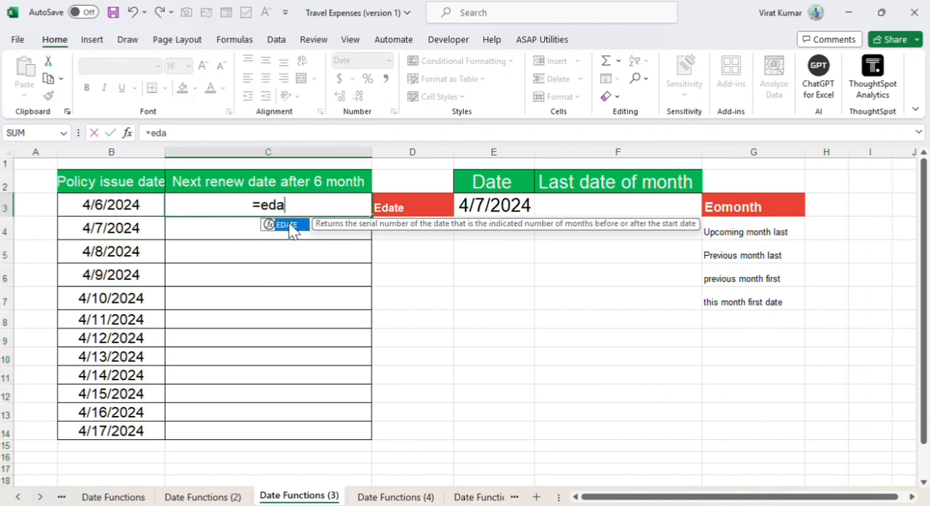
double_click(289, 224)
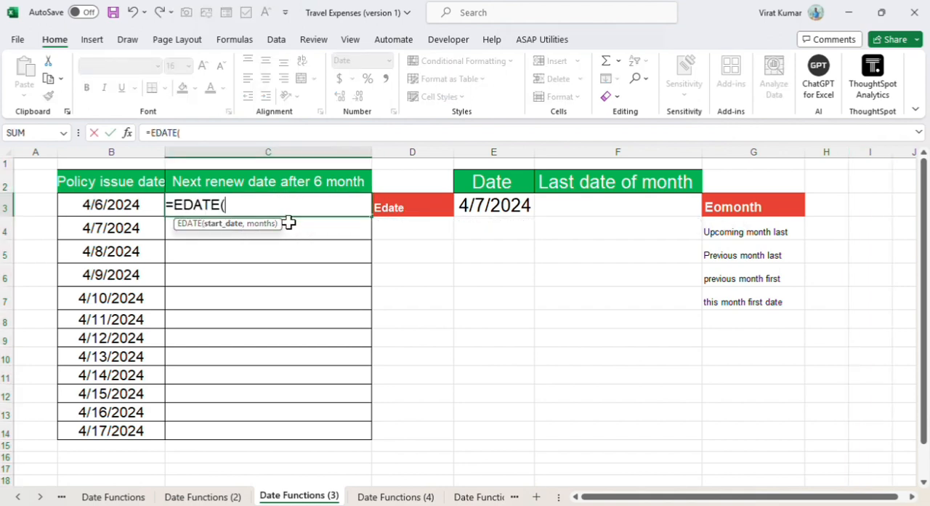
left_click(122, 203)
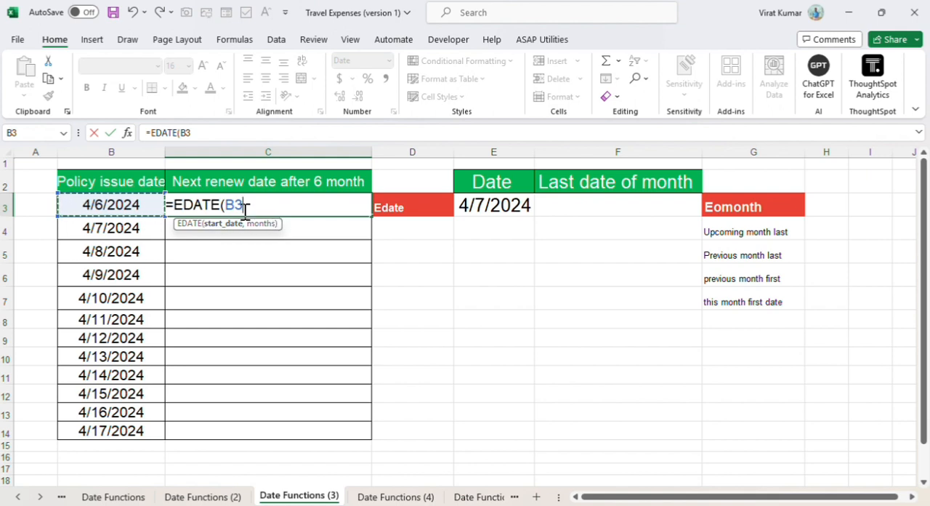
type(",6")
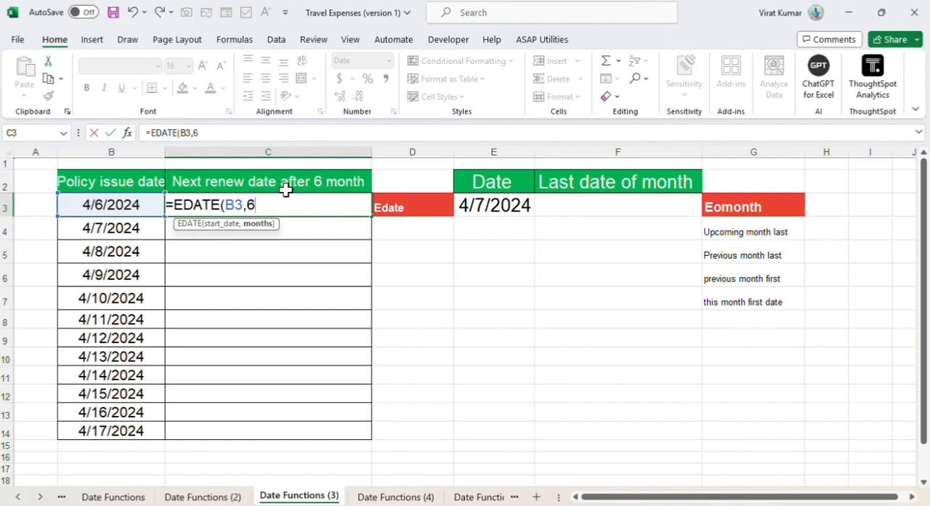
key("Return")
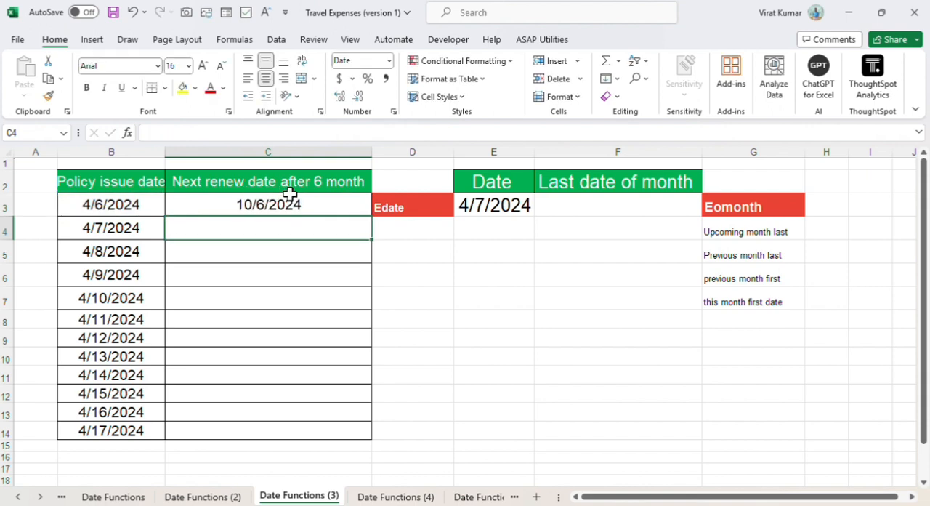
left_click(338, 206)
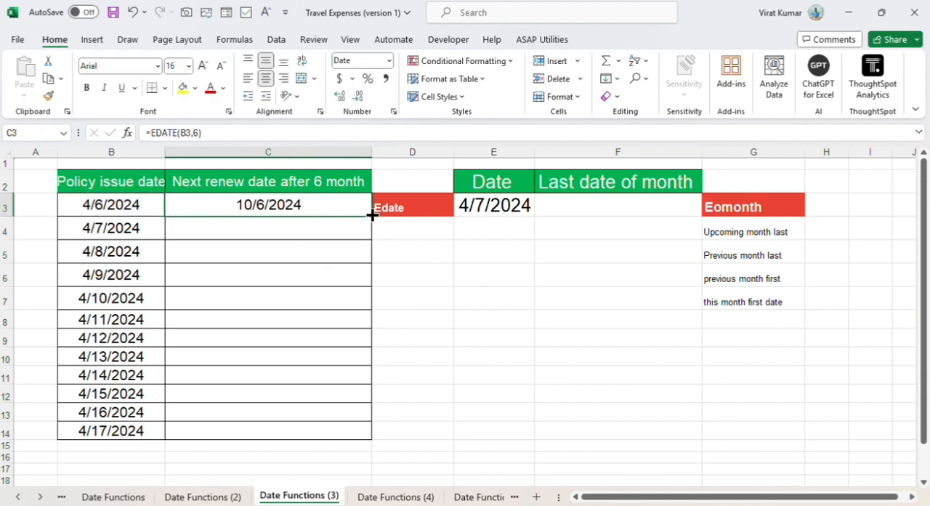
double_click(372, 215)
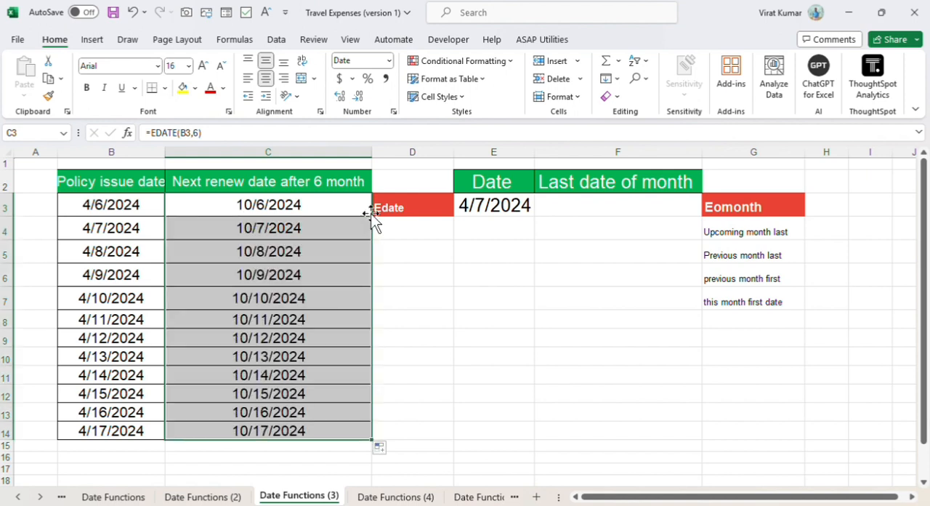
Step: Change the C2 header to read "Next renew date after 5 month"
left_click(324, 182)
double_click(324, 182)
key("BackSpace")
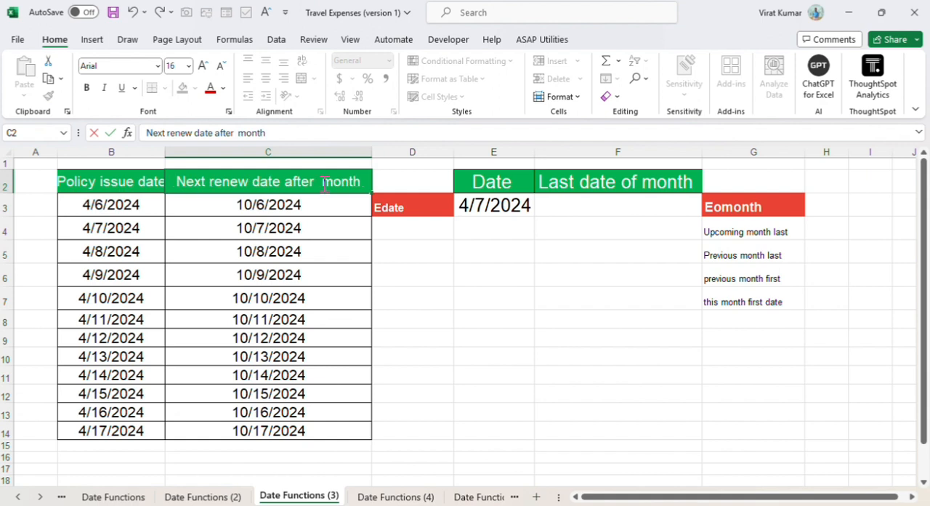
type("3")
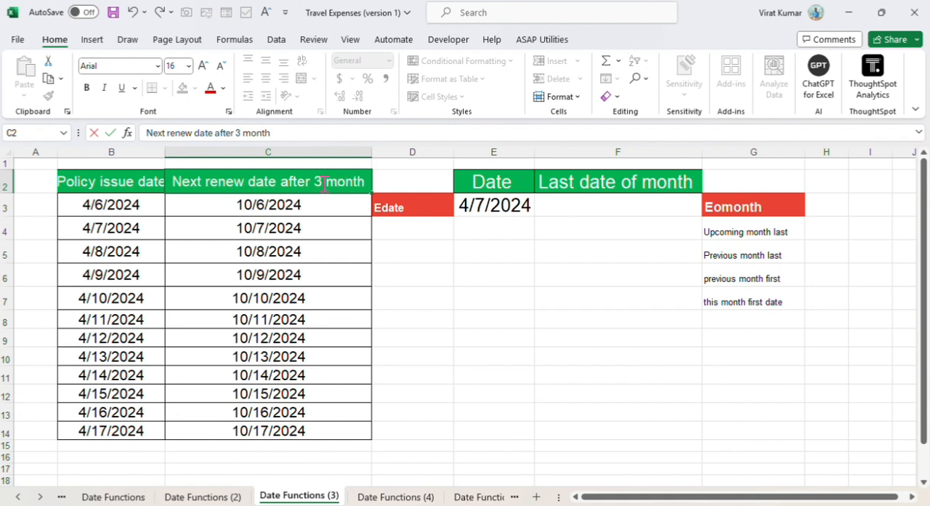
key("BackSpace")
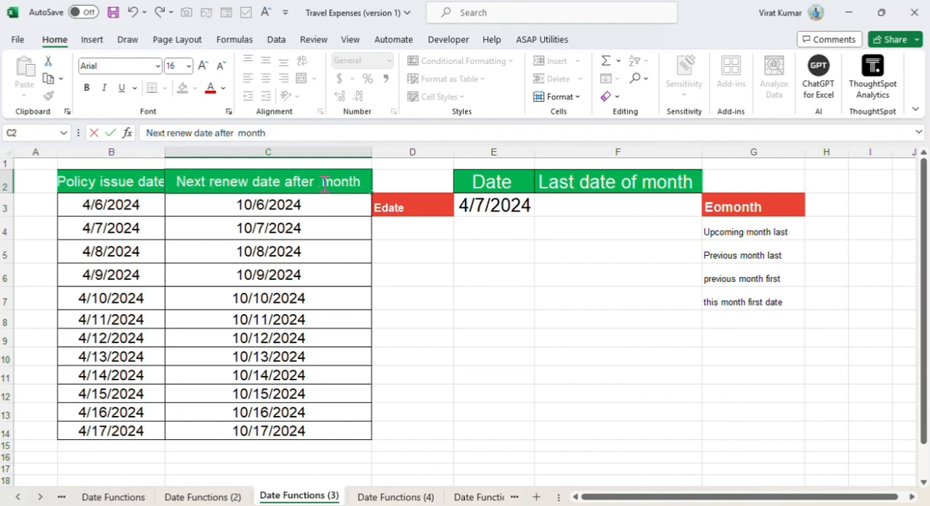
type("5")
key("Return")
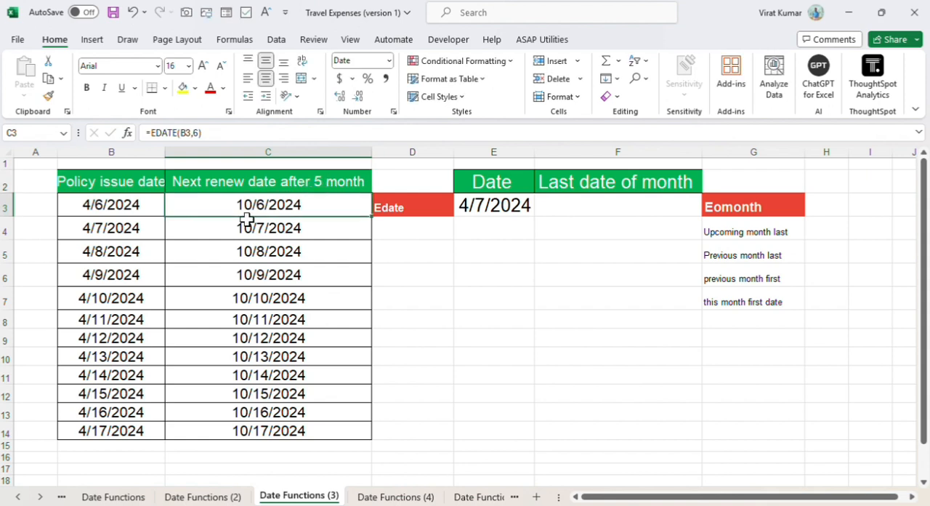
Step: Set the months argument of the C3 EDATE formula to 5, fill it down through C14 and review the C3 formula
double_click(266, 205)
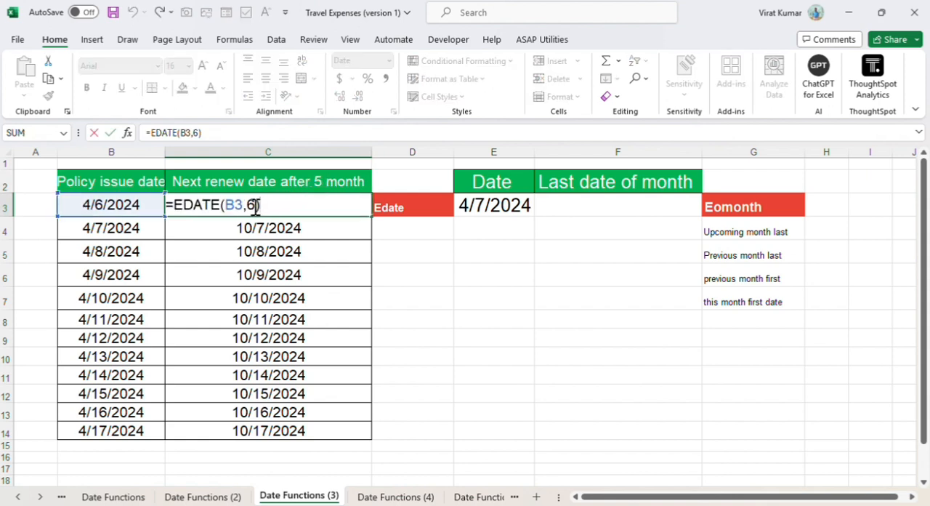
left_click(254, 205)
key("BackSpace")
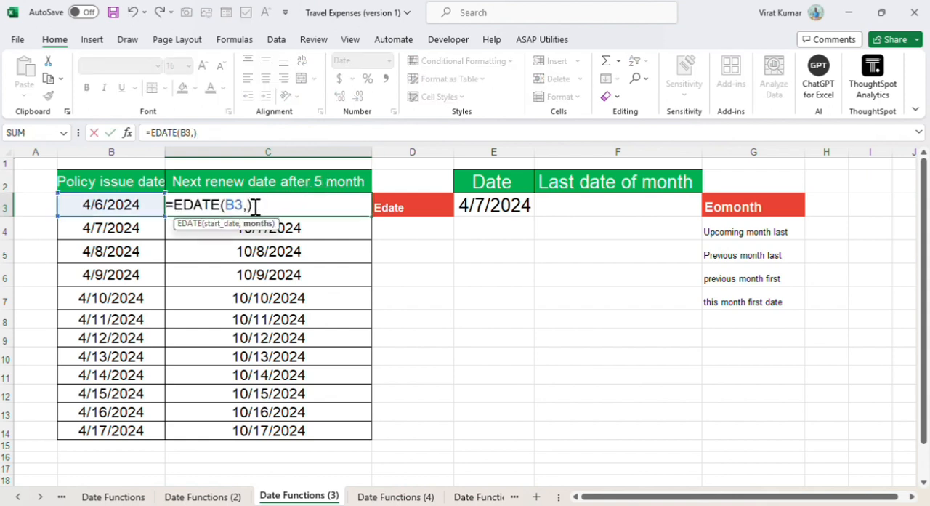
type("5")
key("ctrl+Return")
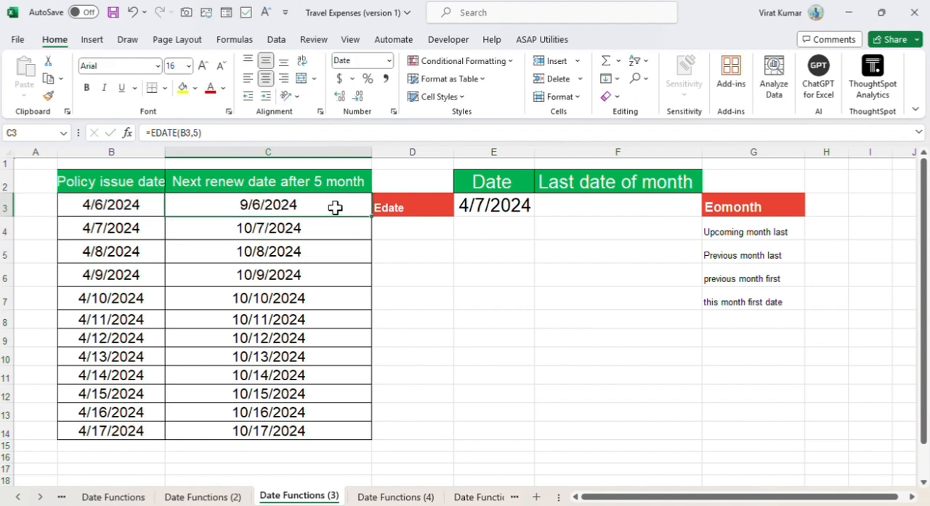
double_click(372, 218)
left_click(306, 204)
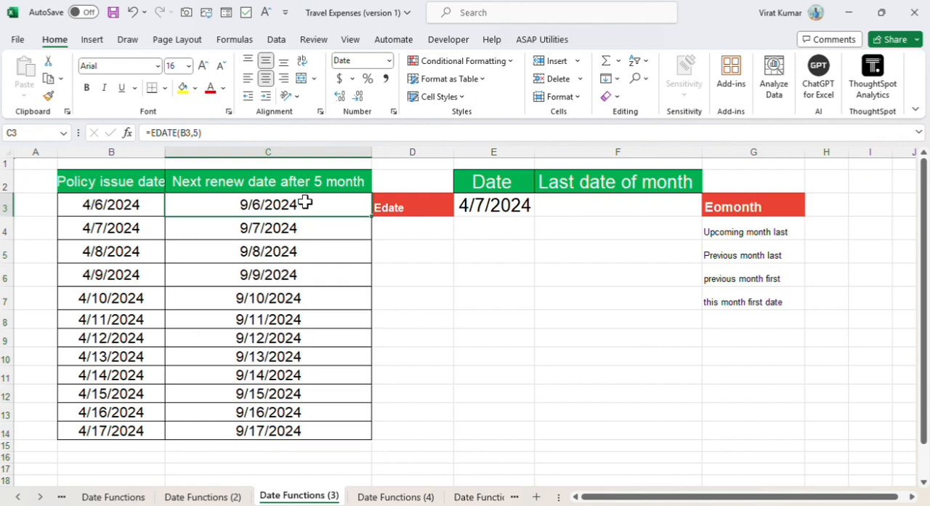
double_click(306, 204)
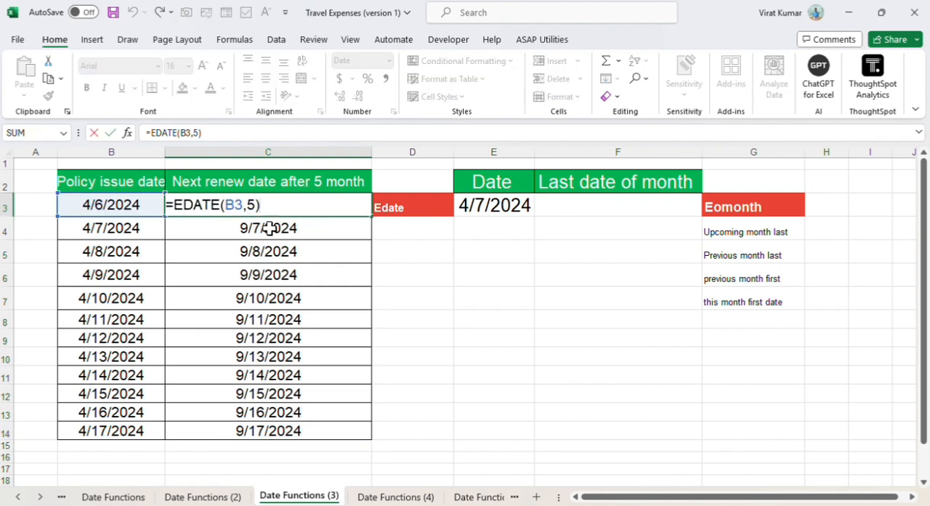
key("Return")
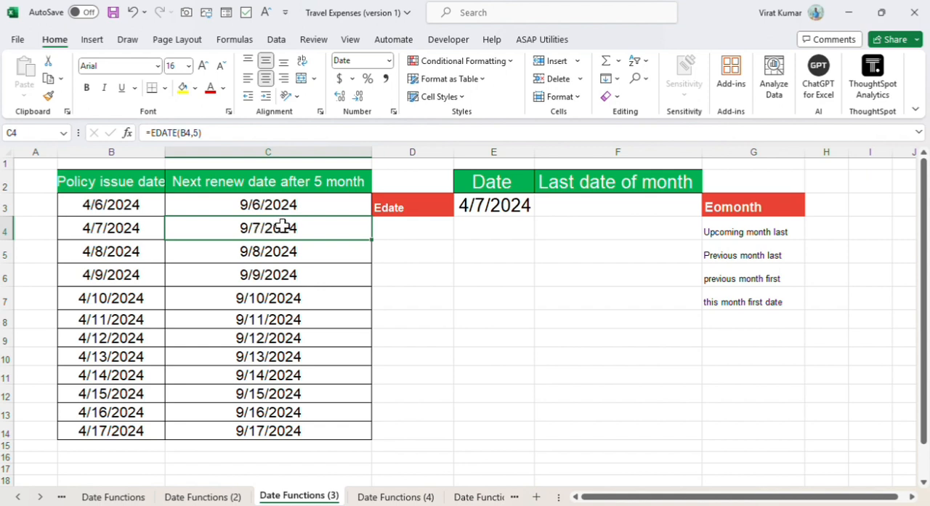
Step: Set the months argument of the C3 EDATE formula to 8 and fill it down through C14
double_click(297, 203)
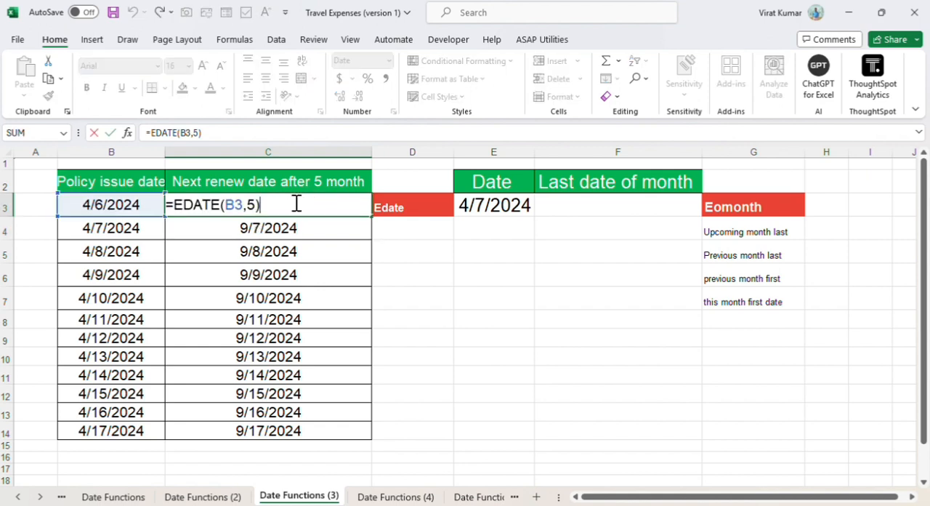
left_click(259, 206)
key("BackSpace")
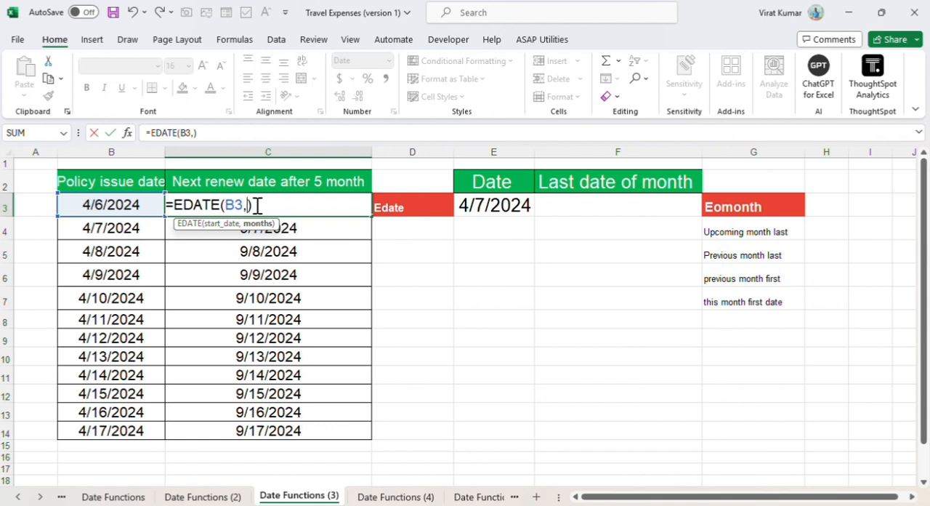
type("8")
key("Return")
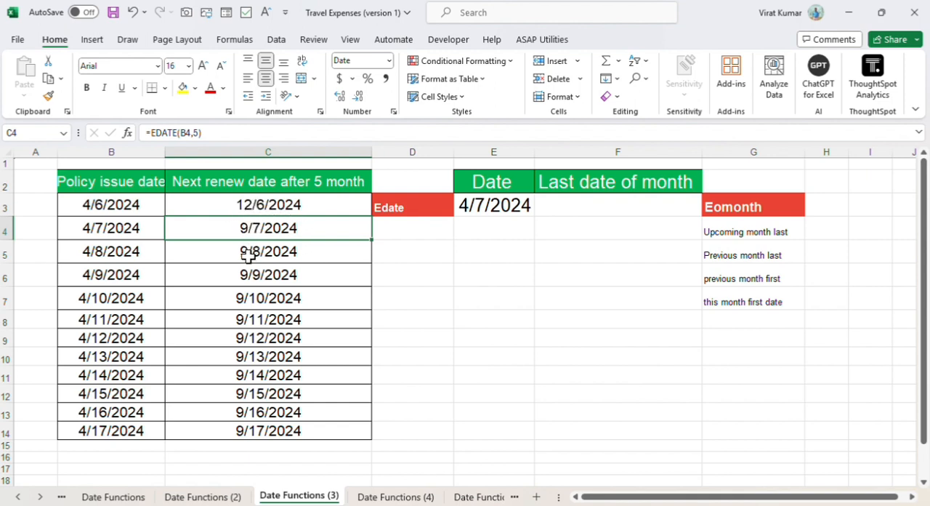
left_click(313, 211)
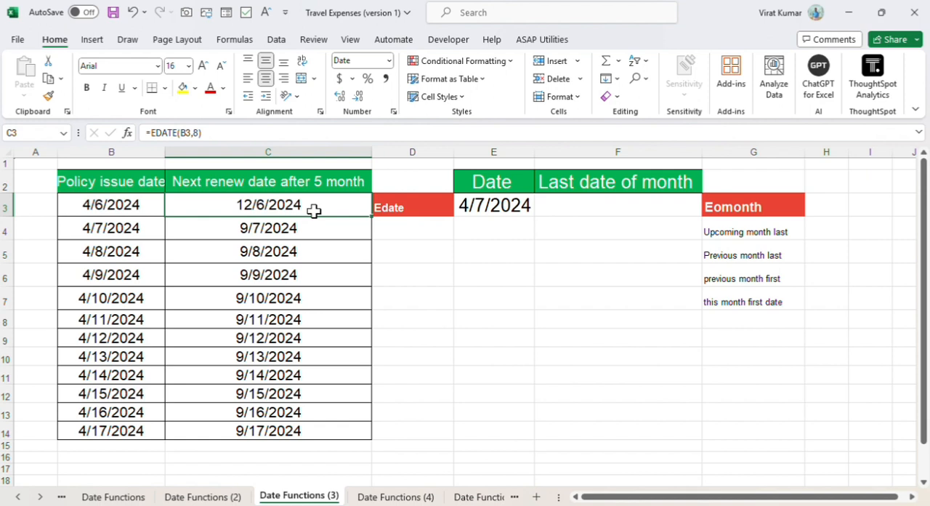
double_click(372, 218)
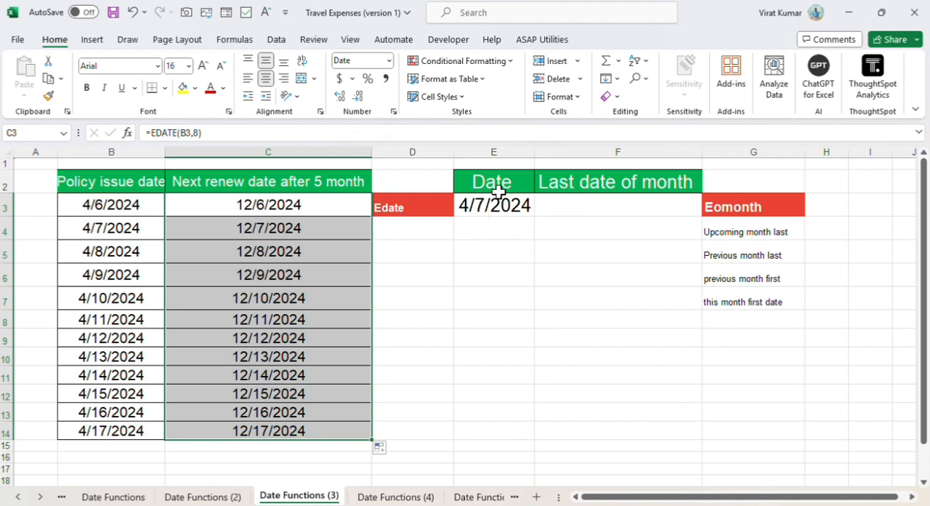
Step: Enter =EOMONTH(E3,0) in F3 to get the last date of the current month
left_click(628, 208)
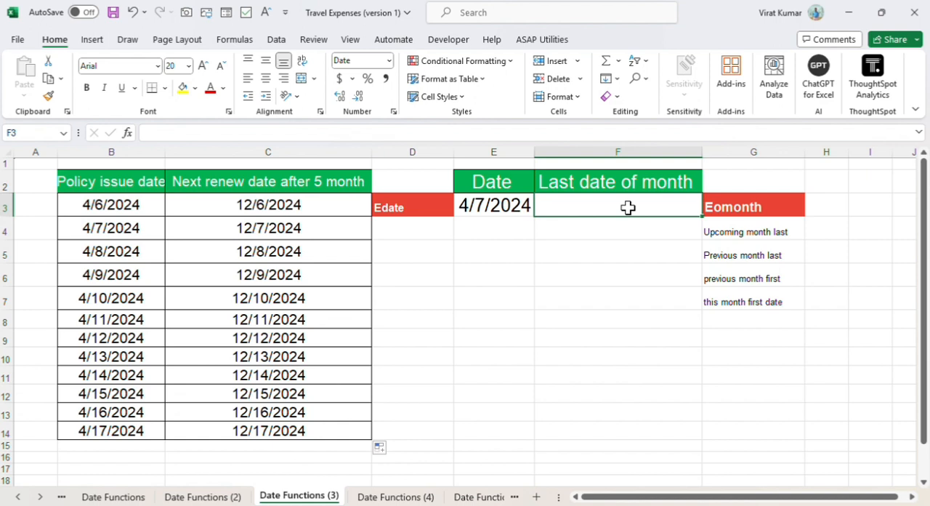
type("=")
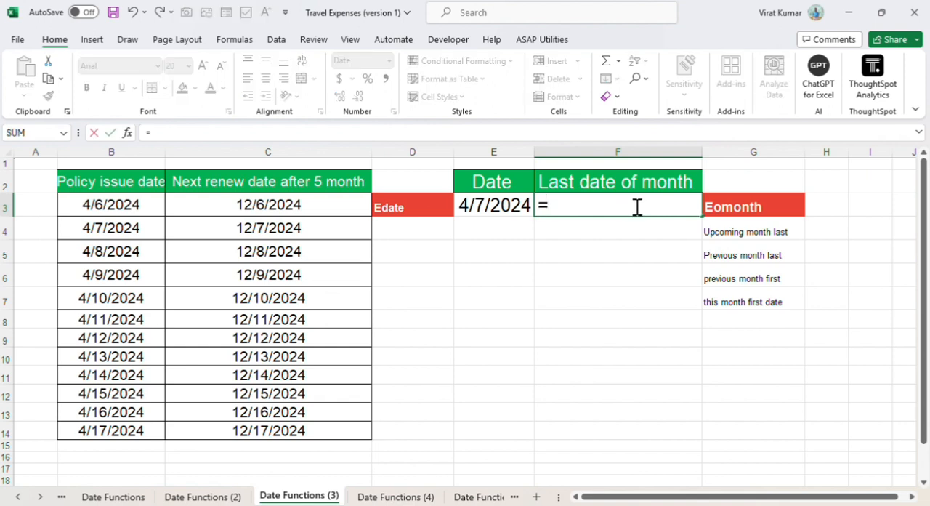
type("eomont")
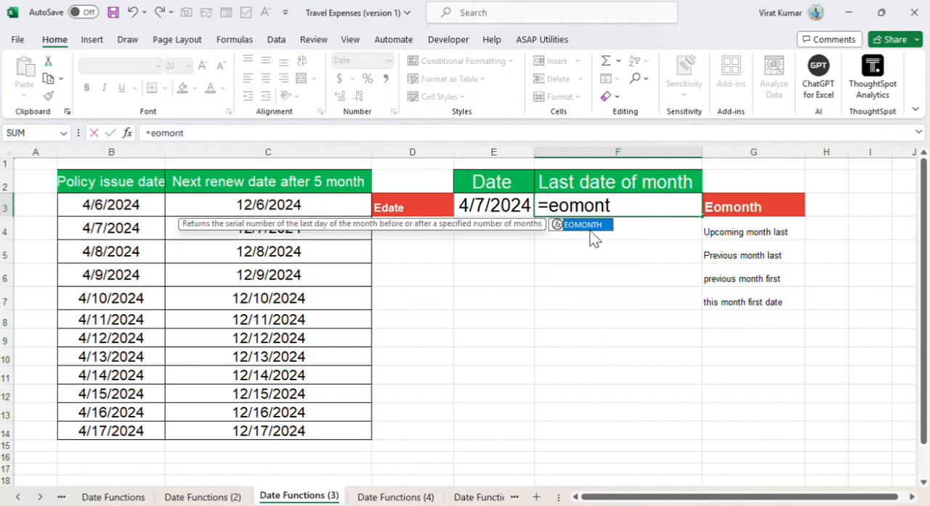
double_click(590, 231)
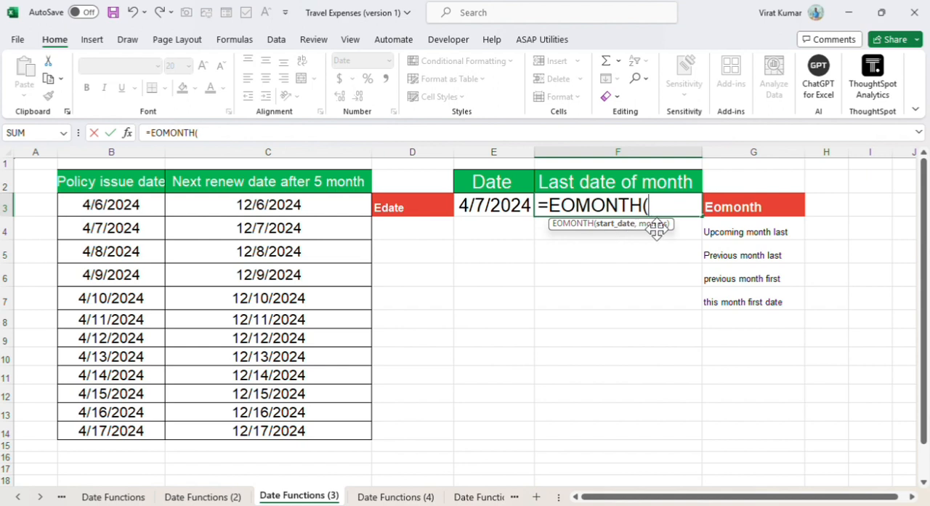
left_click(493, 205)
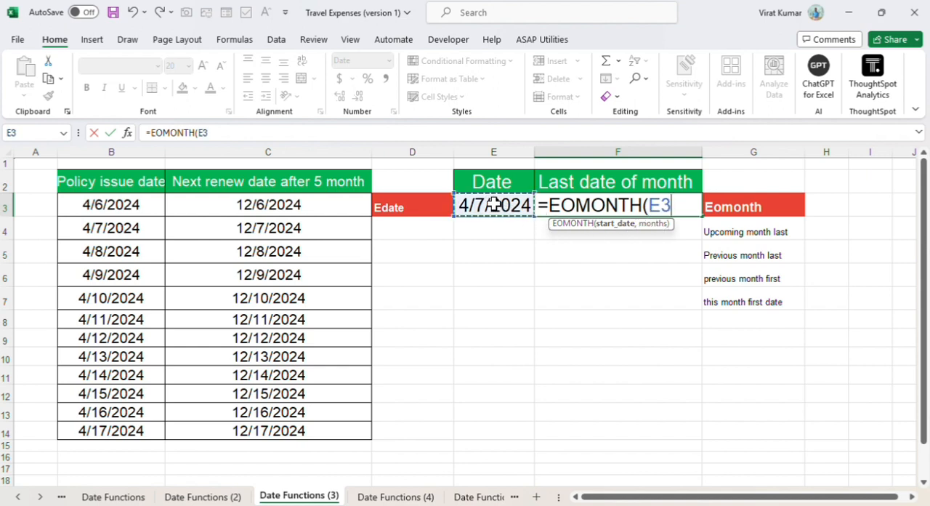
type(",0")
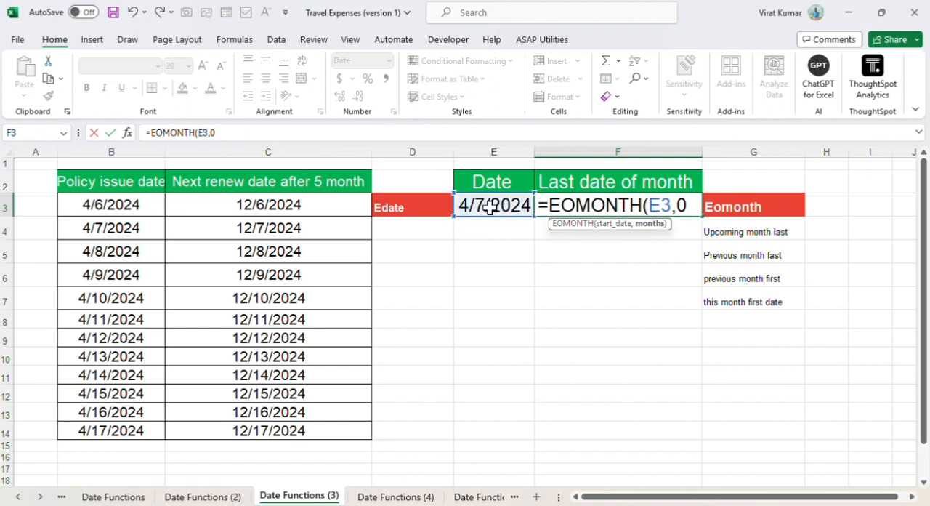
key("Return")
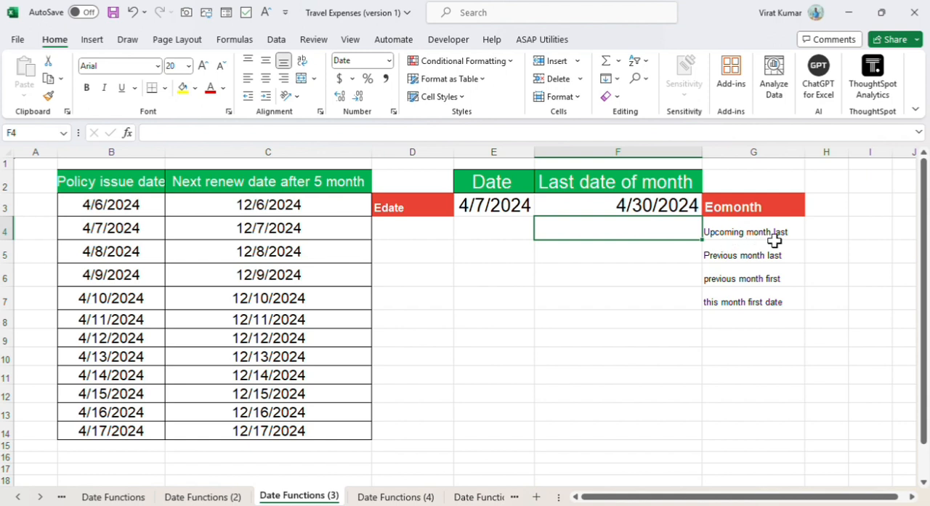
Step: Enter =EOMONTH(E3,1) in F4 to get the last date of the upcoming month
type("=")
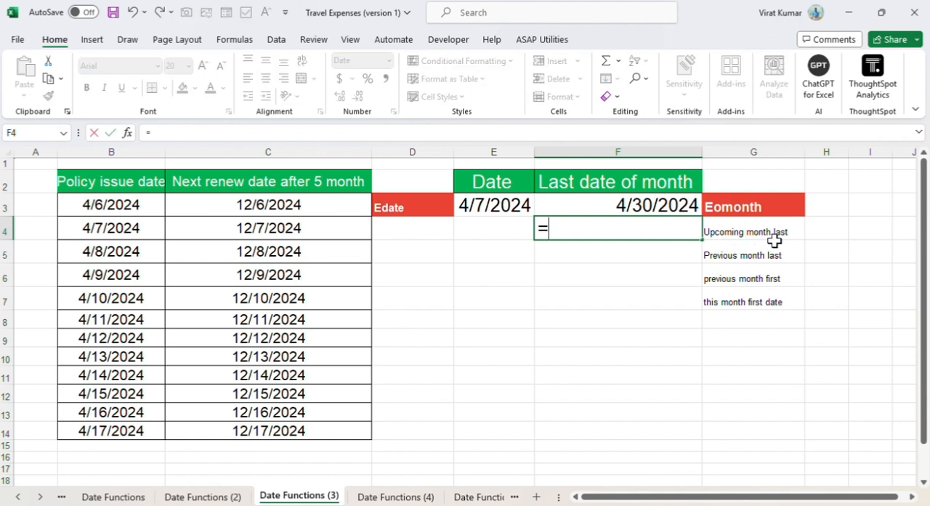
type("e")
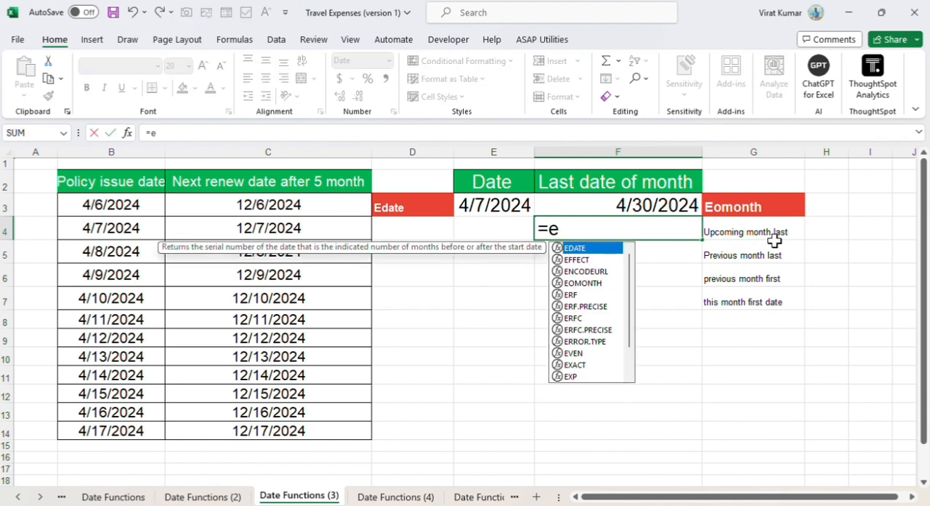
type("omon")
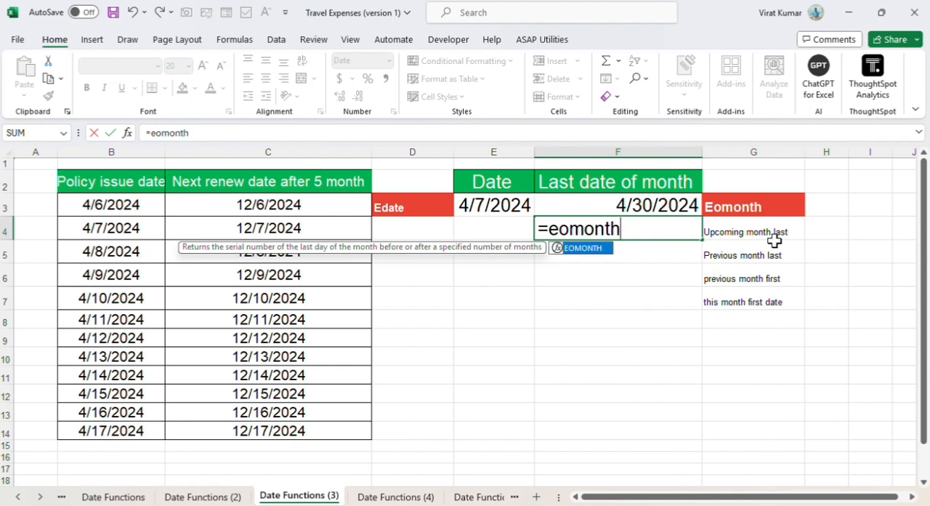
type("th")
double_click(586, 249)
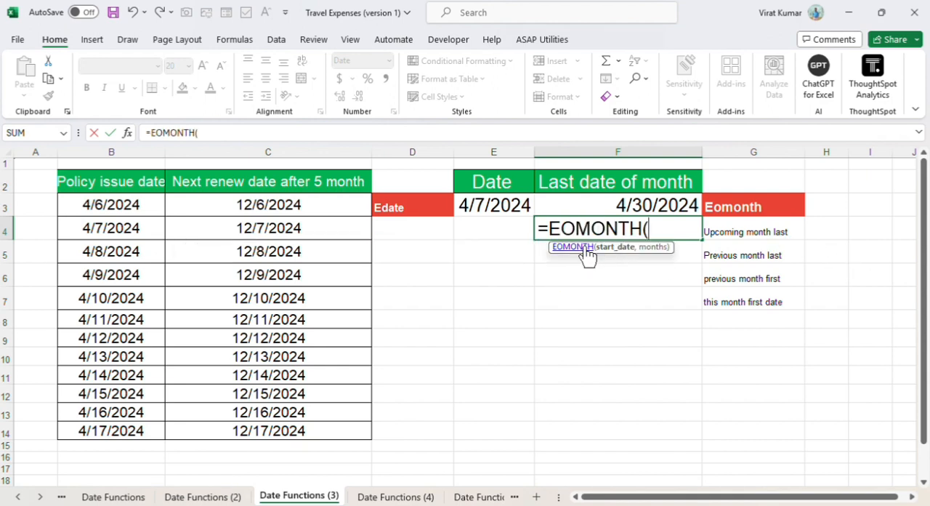
left_click(487, 205)
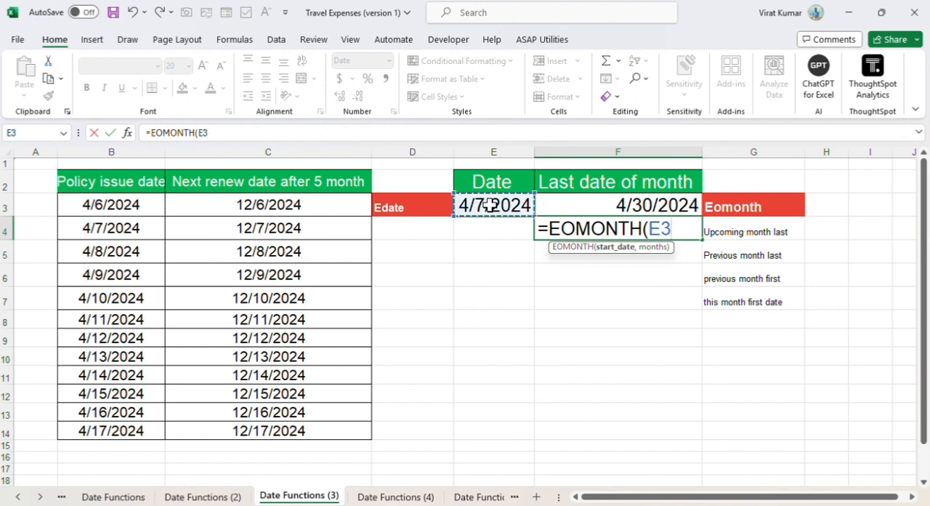
type(",")
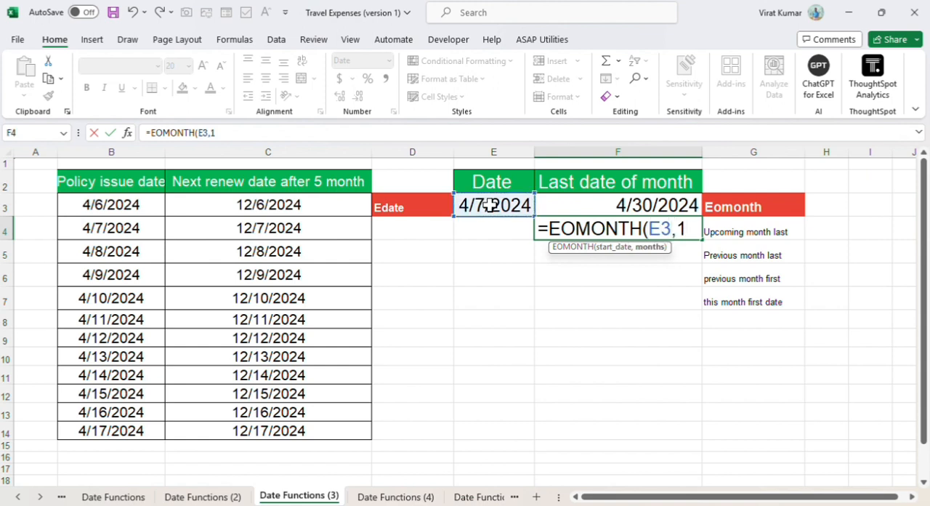
type("1")
key("Return")
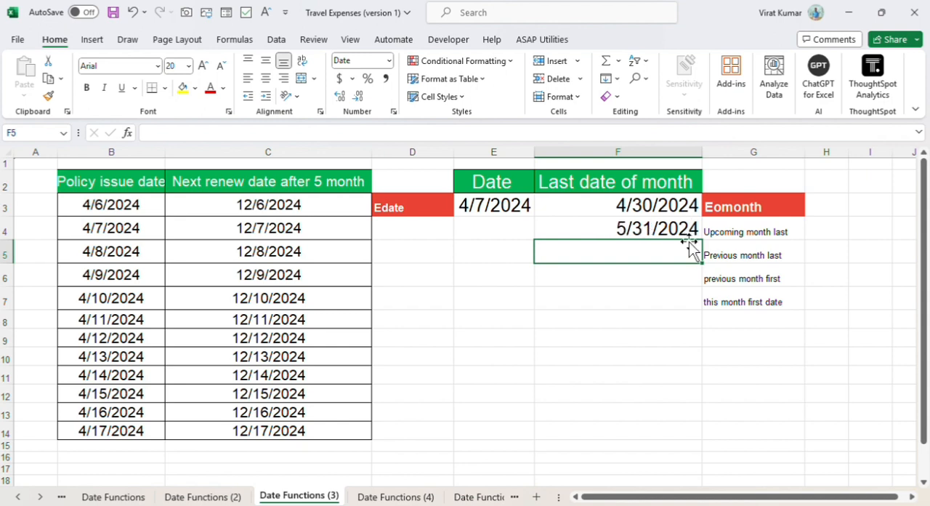
Step: Enter =EOMONTH(E3,-1) in F5 to get the last date of the previous month
type("=")
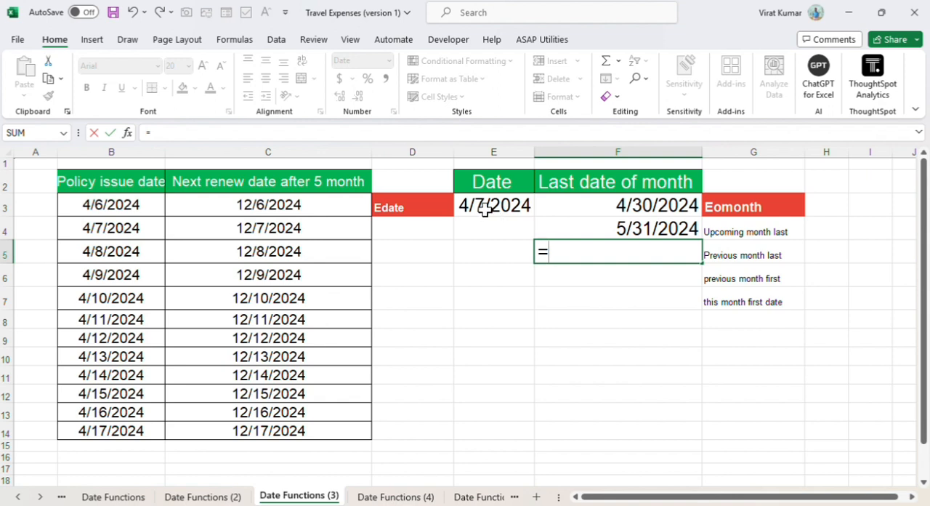
type("e")
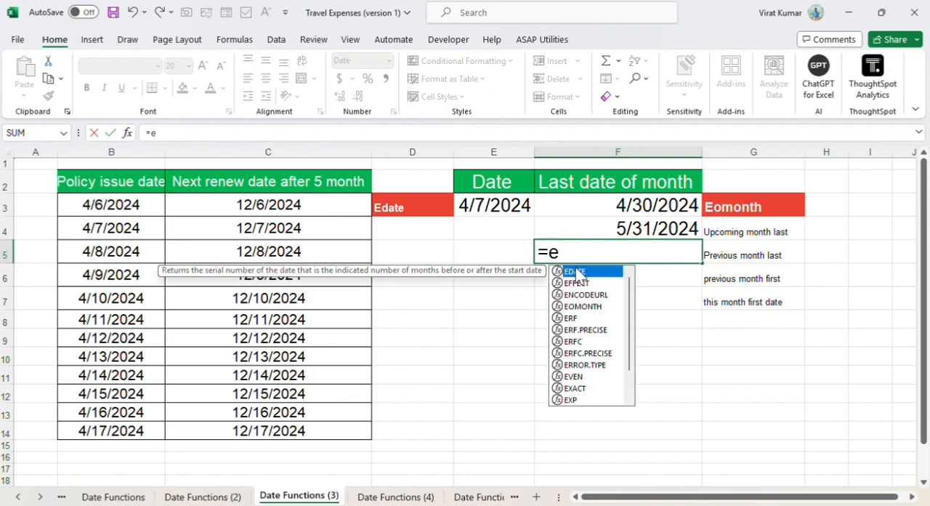
double_click(582, 306)
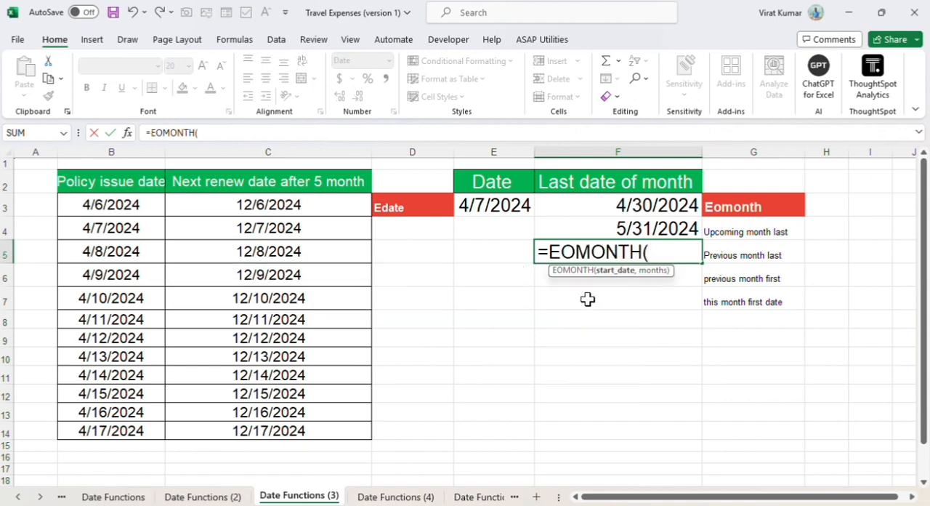
left_click(496, 203)
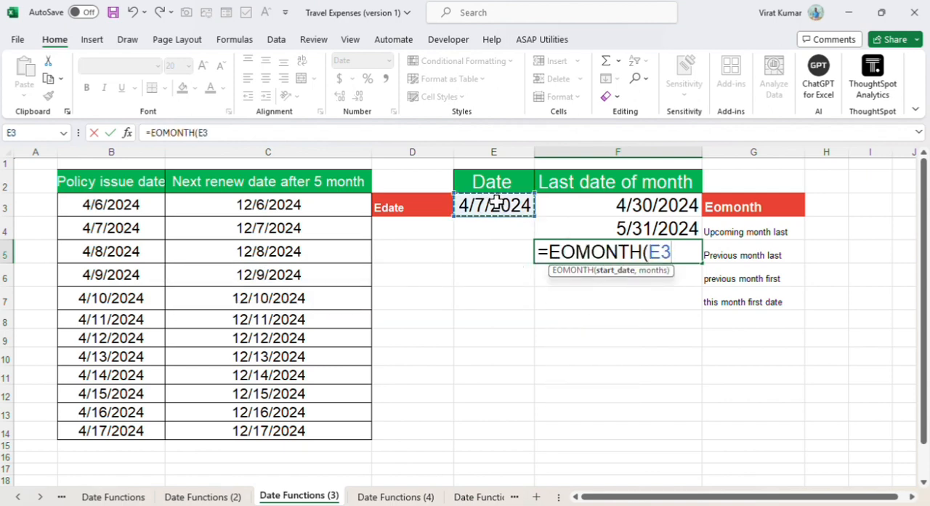
type(",")
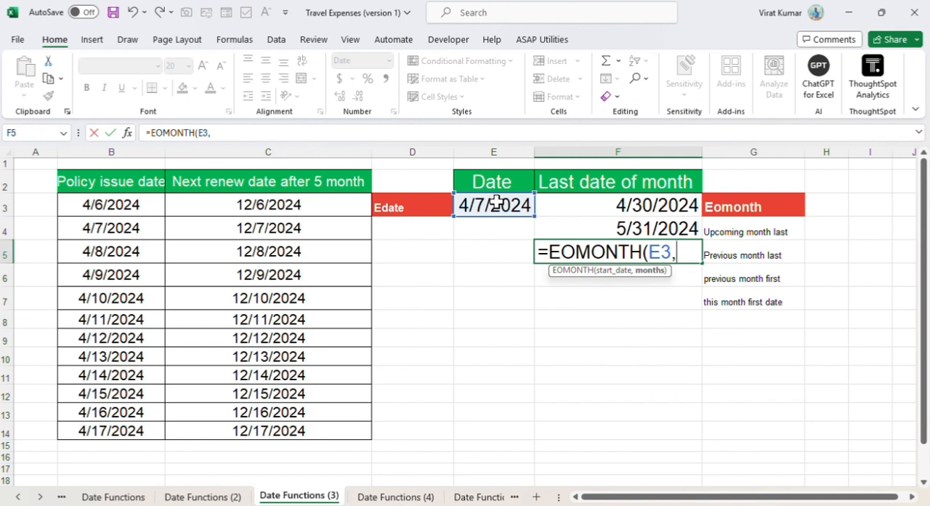
type("-1")
key("Return")
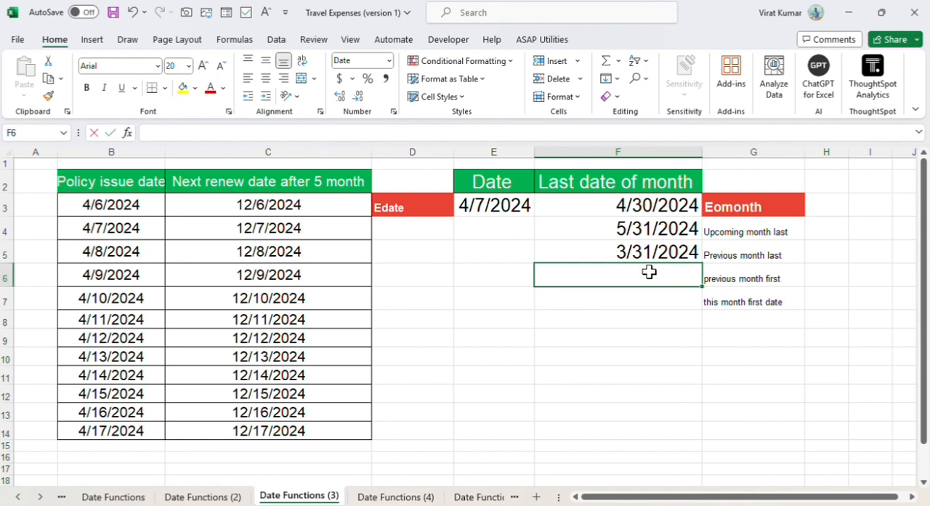
Step: Enter =EOMONTH(E3,0)+1 in F6 to get the first date of the month following the E3 date
type("=")
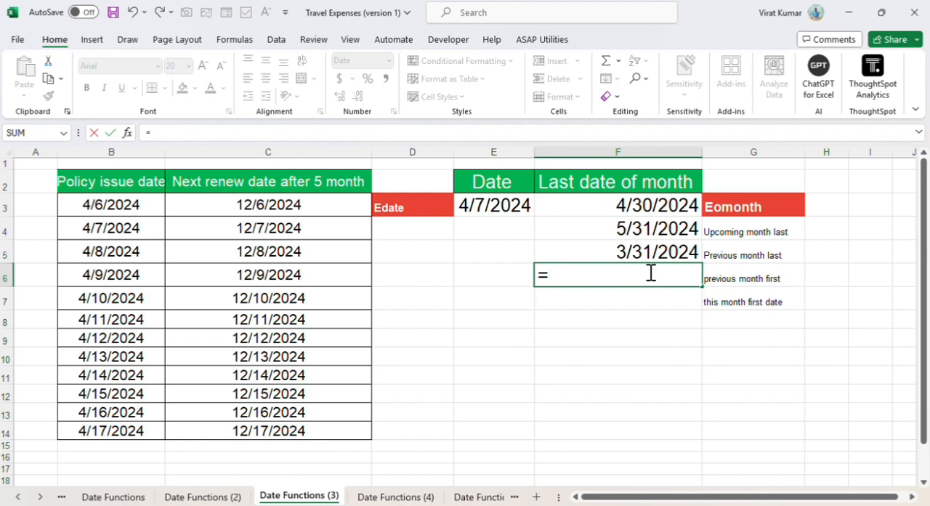
type("eomonth")
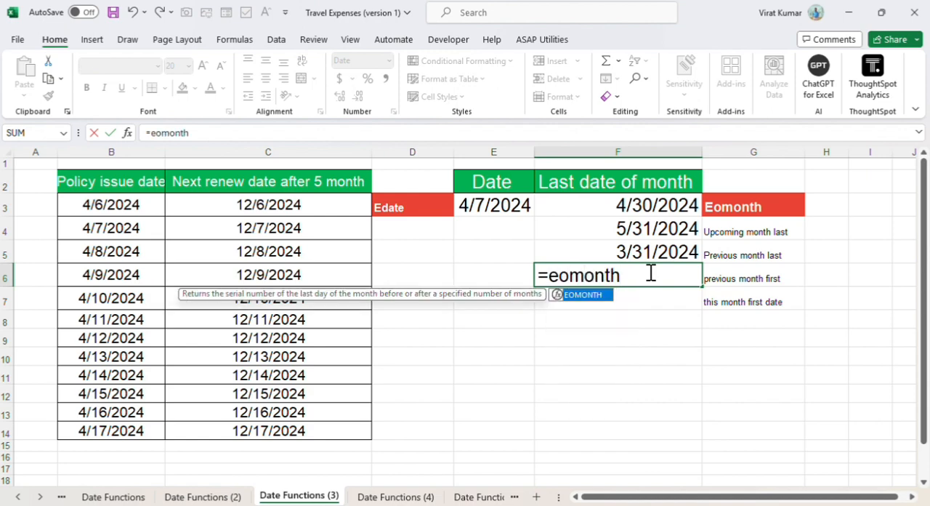
double_click(595, 294)
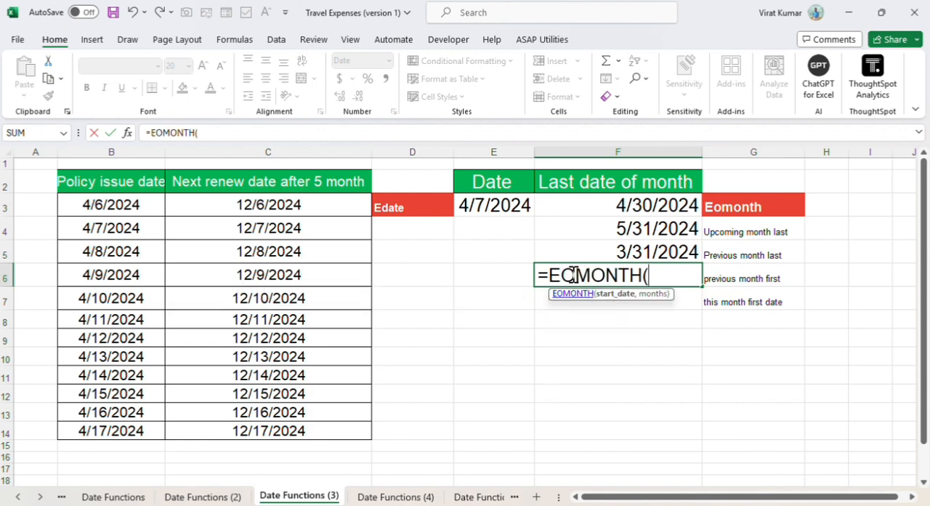
left_click(495, 211)
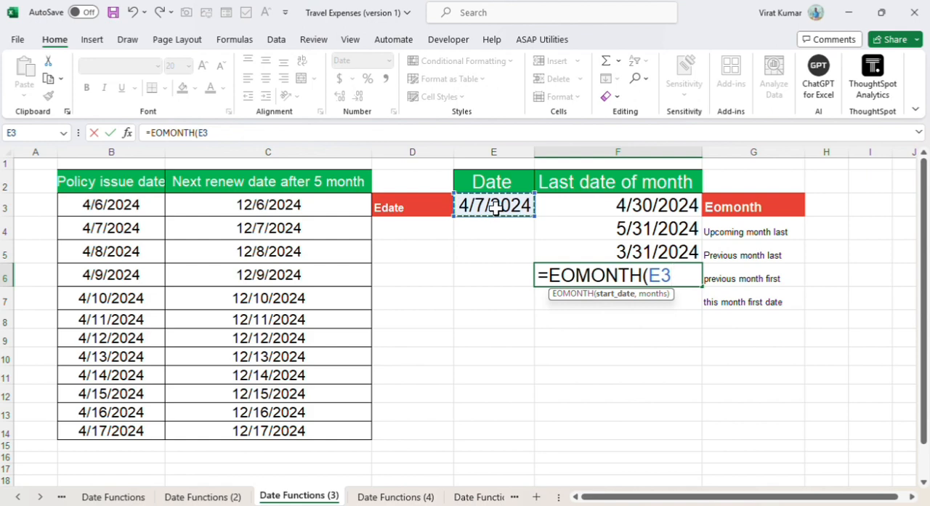
type(",")
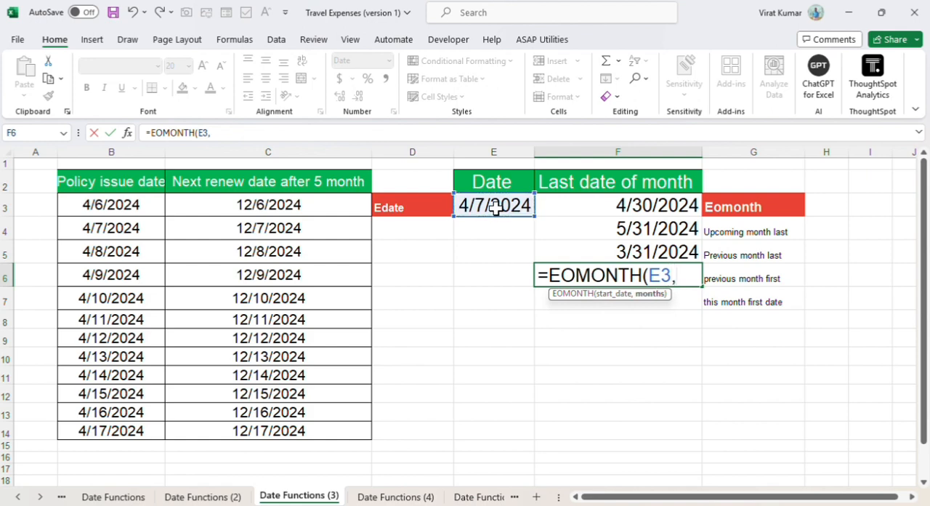
type("0)")
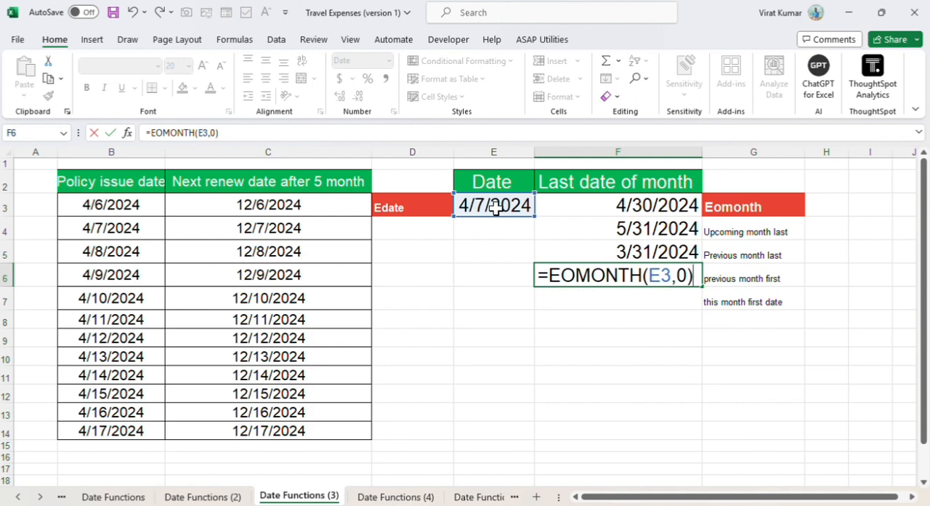
type("+")
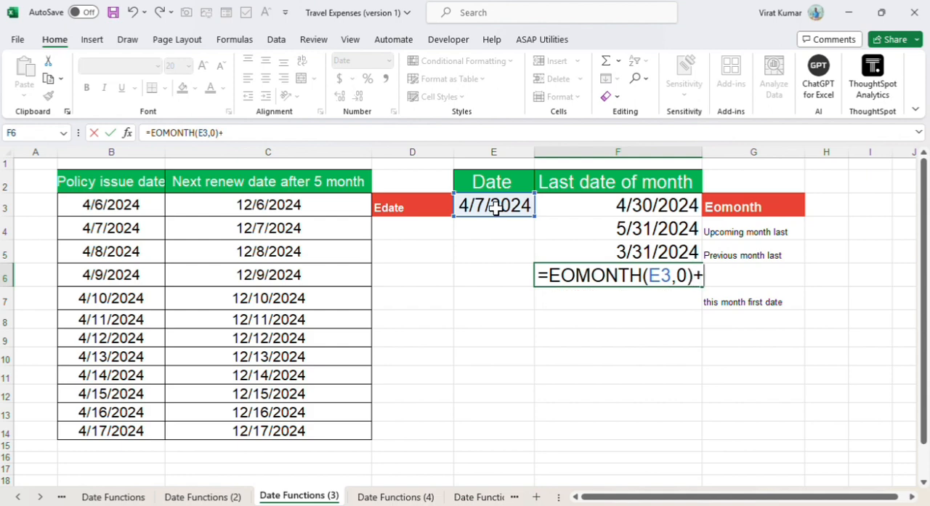
type("1")
key("Return")
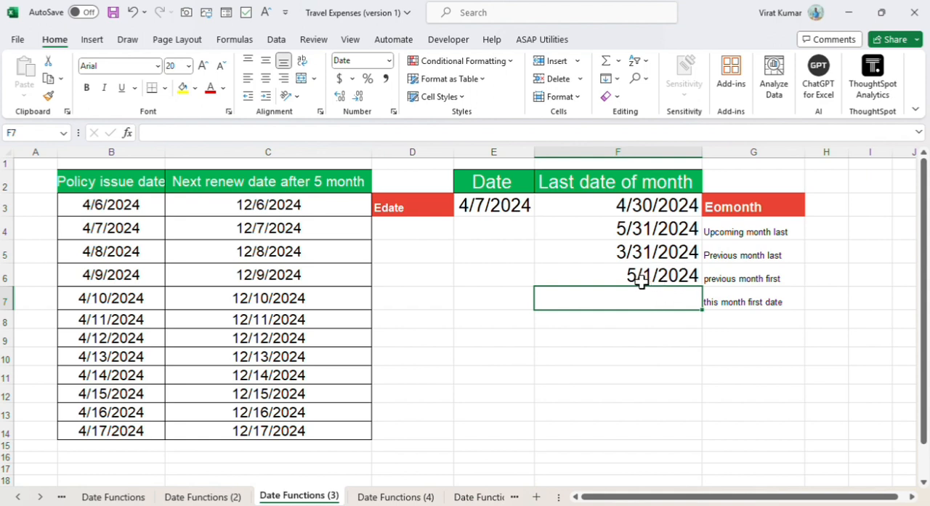
double_click(683, 301)
type("=eo")
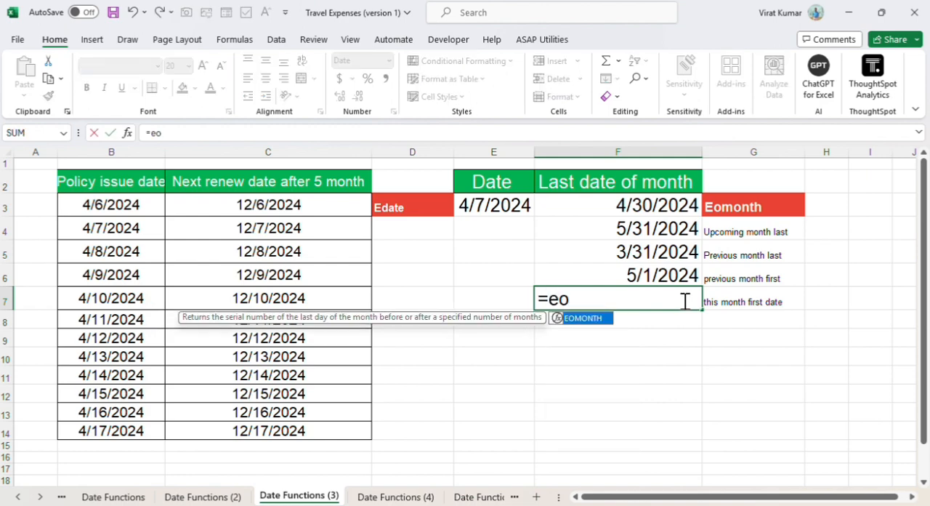
key("Return")
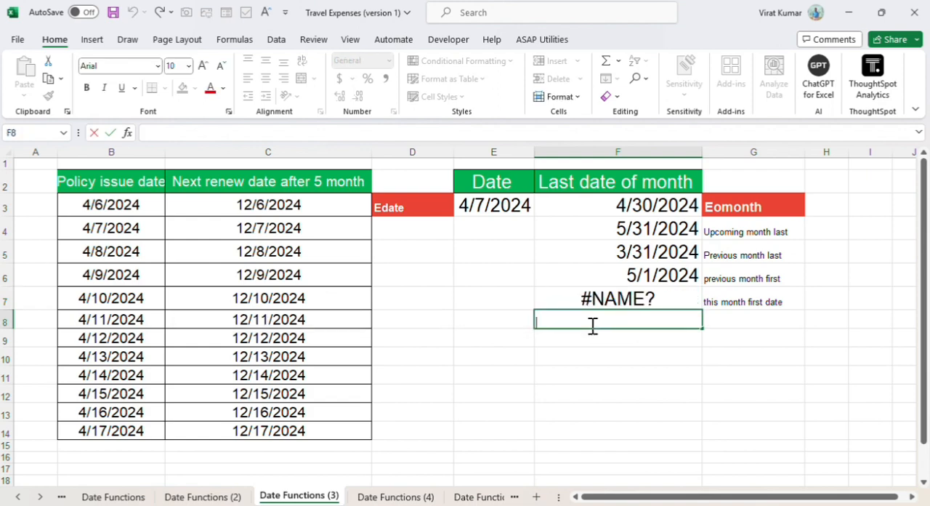
Step: Enter =EOMONTH(E3,-1)+1 in F7 to get the first date of the current month
left_click(605, 298)
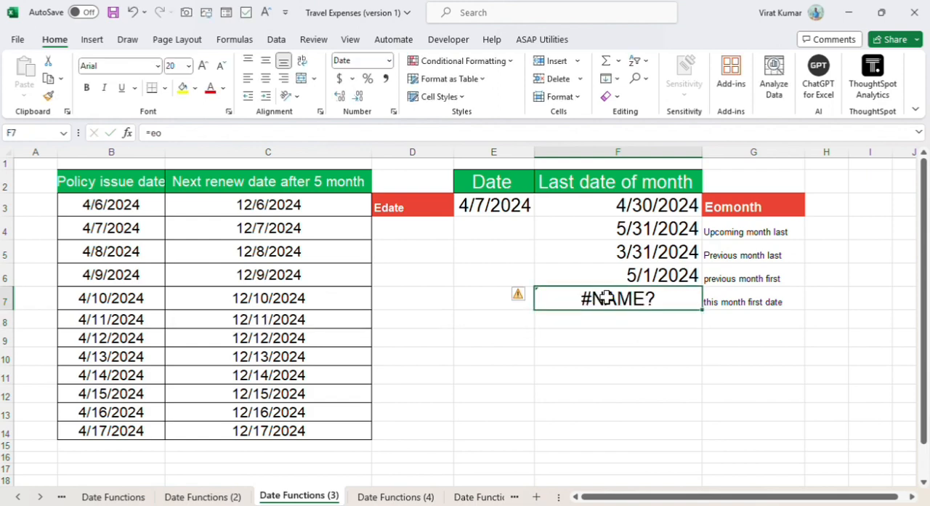
type("=eo")
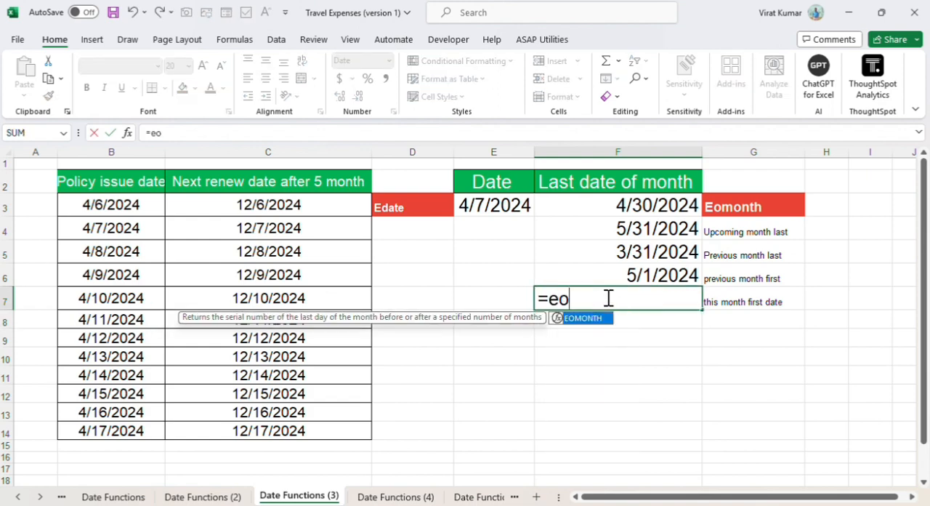
double_click(589, 320)
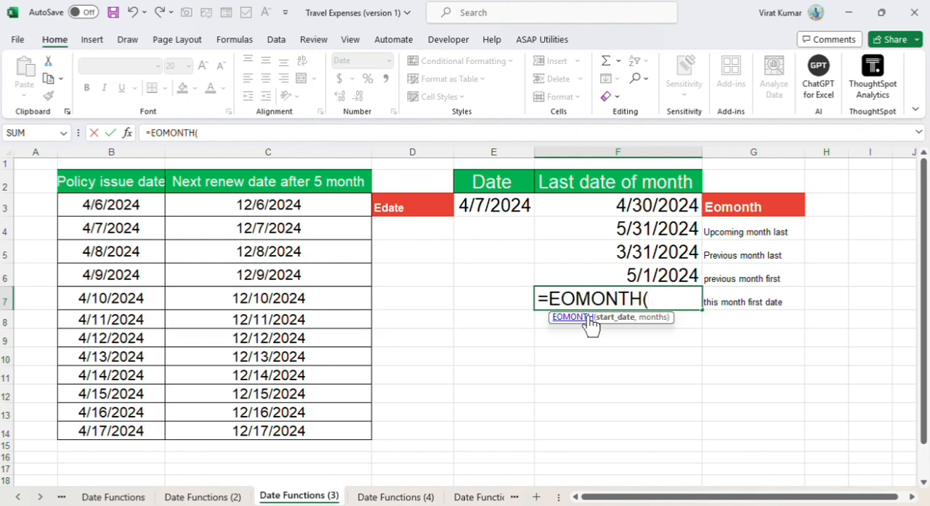
left_click(499, 207)
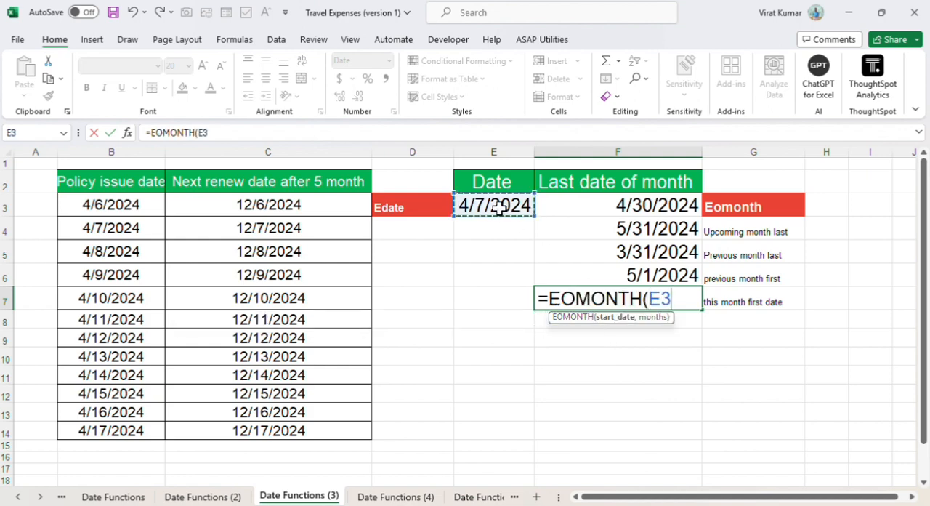
type(",")
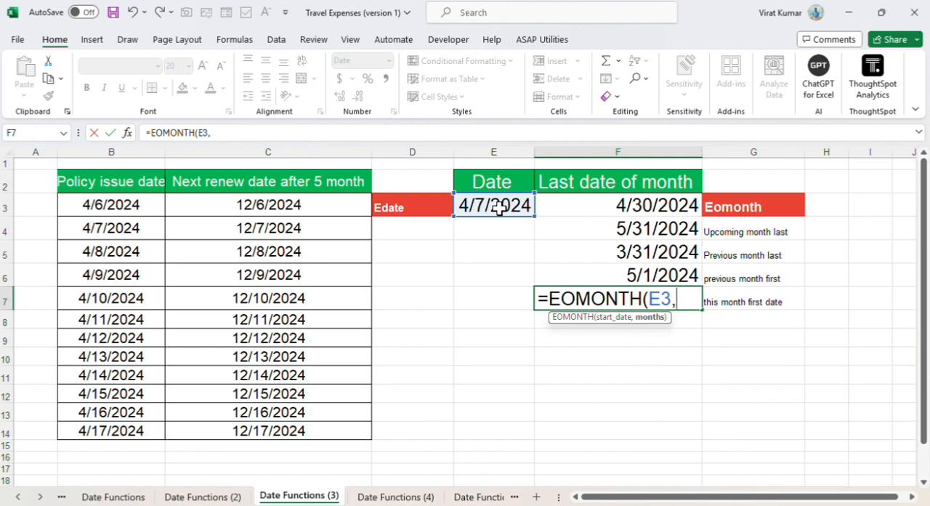
type("-1)+1")
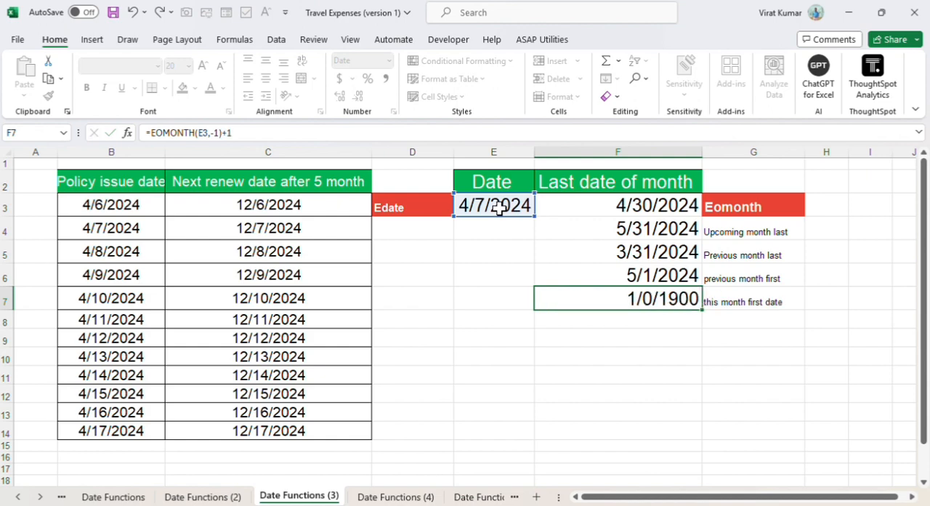
key("Return")
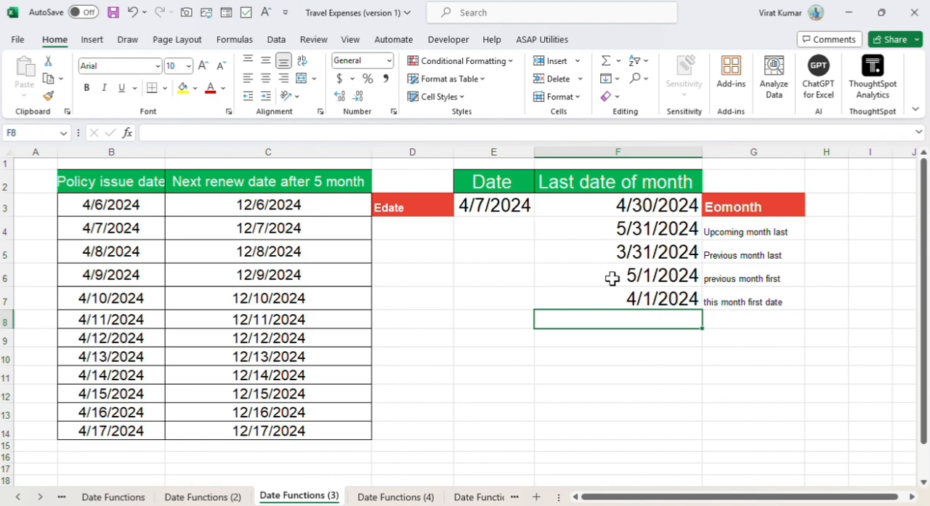
Step: Change the label in G6 to "next month first"
left_click(713, 277)
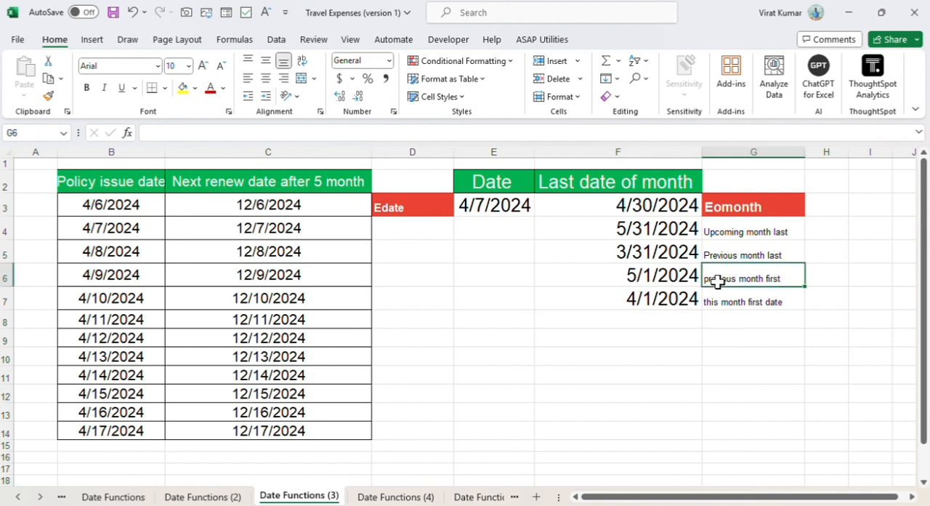
double_click(716, 280)
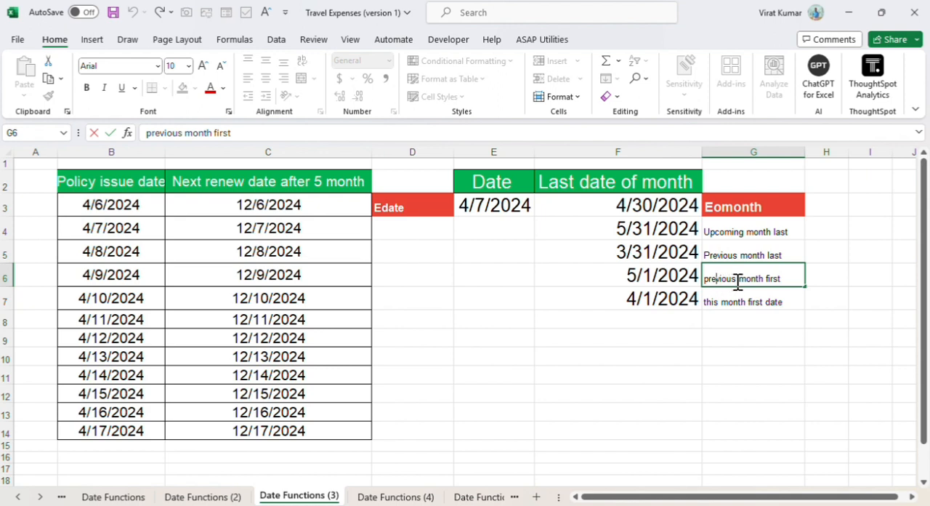
key("BackSpace")
key("BackSpace")
key("BackSpace")
key("BackSpace")
key("BackSpace")
key("BackSpace")
key("BackSpace")
key("BackSpace")
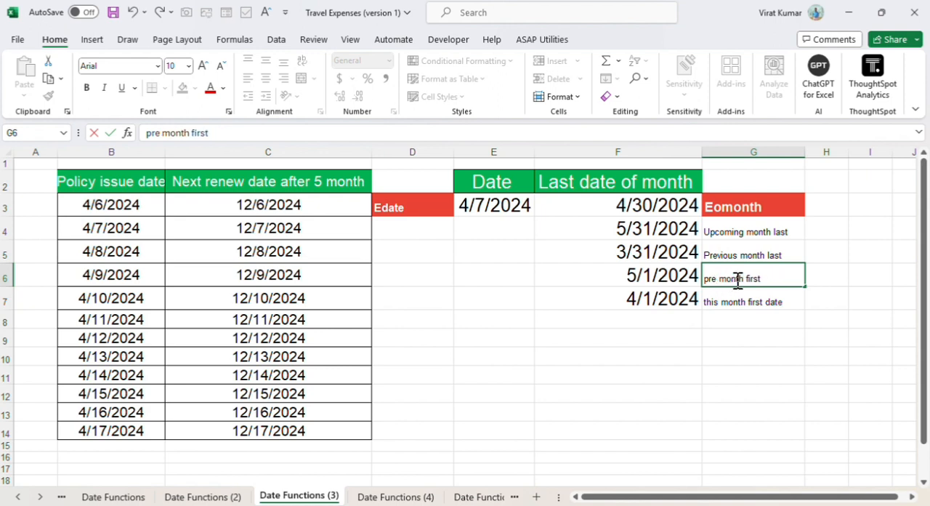
type("upcom")
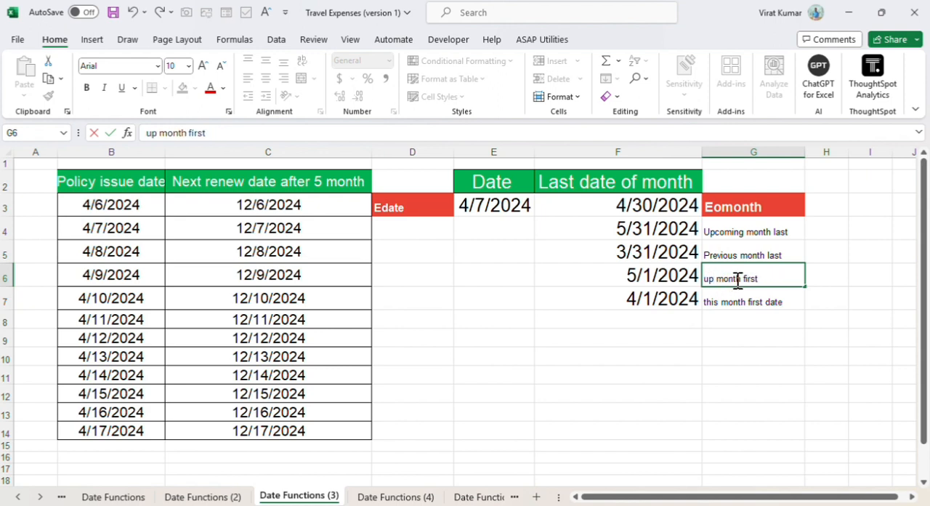
key("BackSpace")
key("BackSpace")
key("BackSpace")
key("BackSpace")
key("BackSpace")
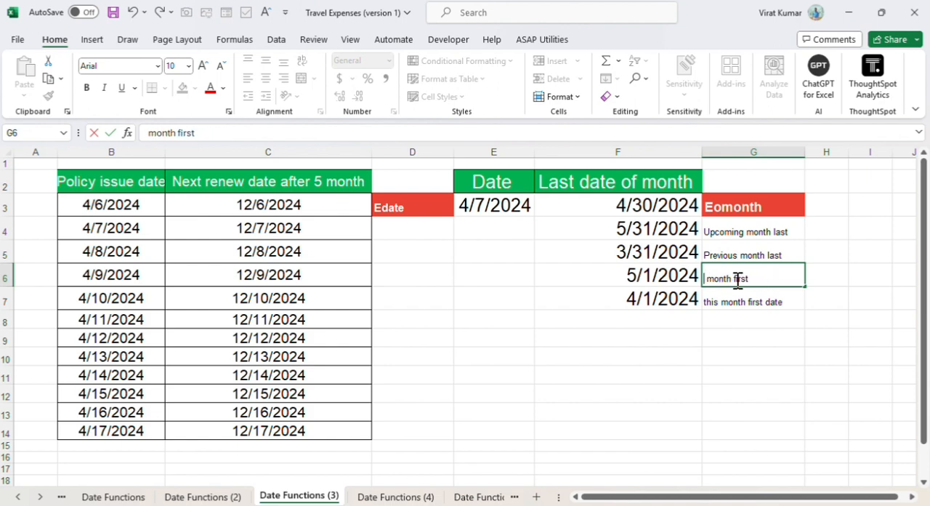
type("next")
key("Return")
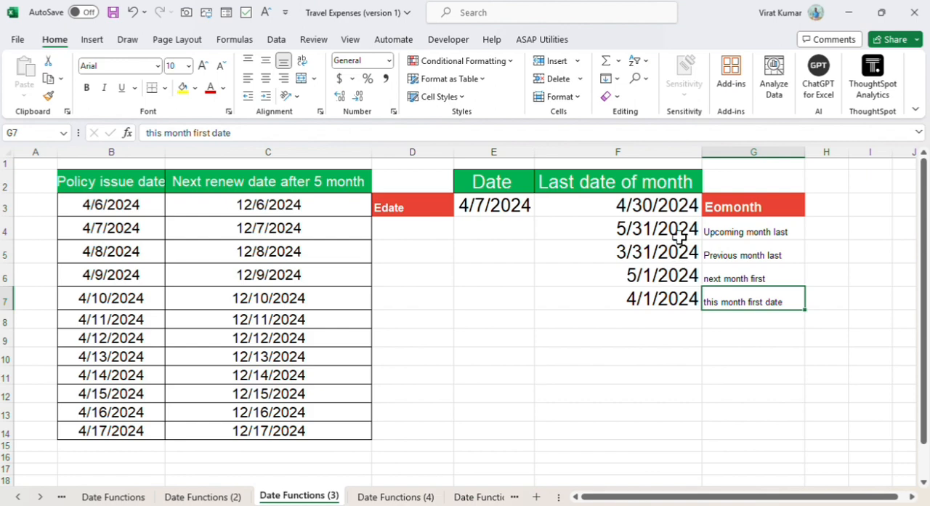
Step: Review the EOMONTH formulas in F3 through F7 one by one, checking their months arguments and the +1 additions
left_click(665, 207)
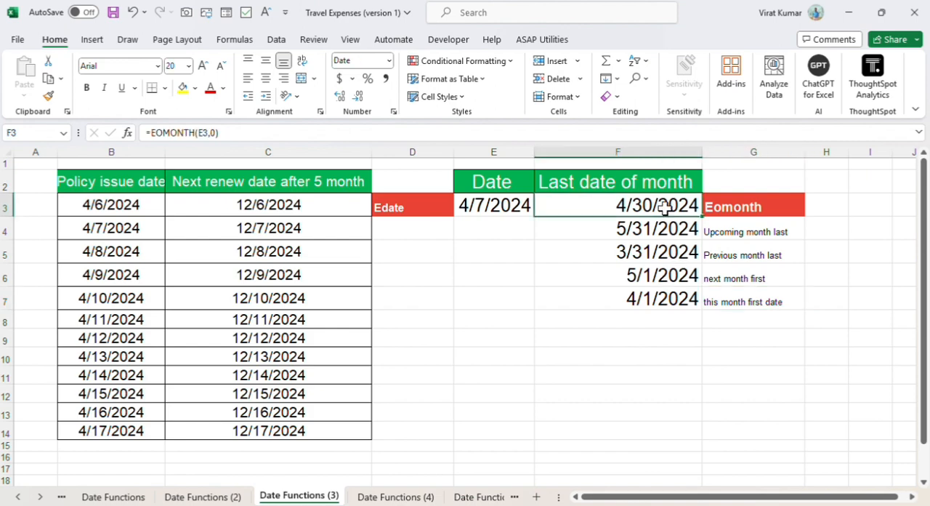
double_click(664, 207)
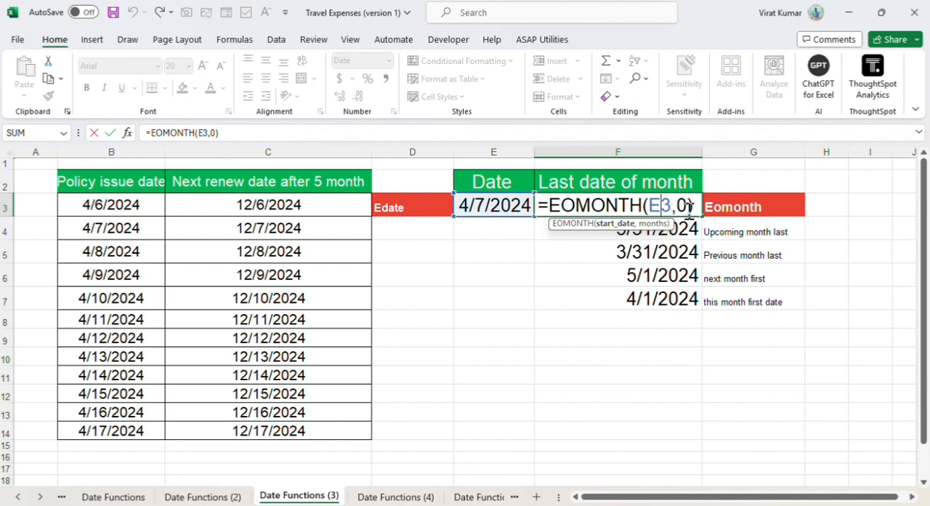
key("Return")
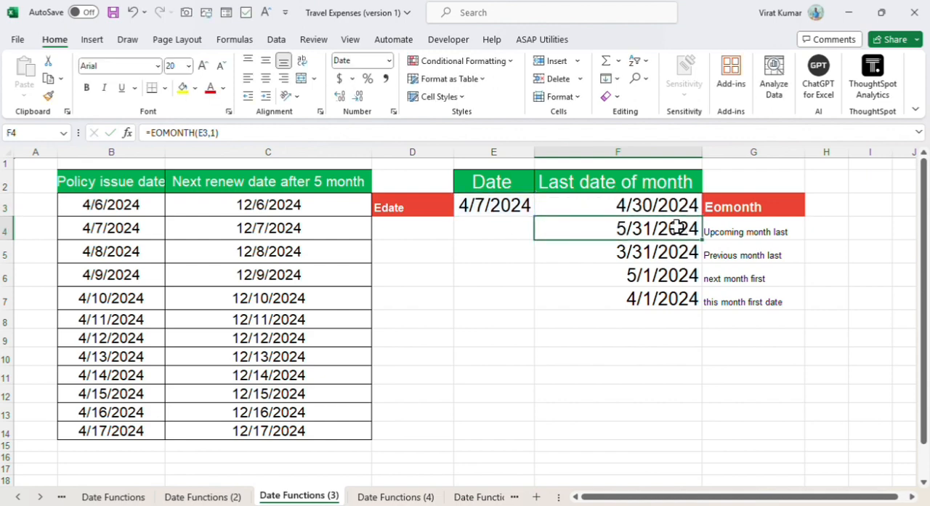
double_click(677, 227)
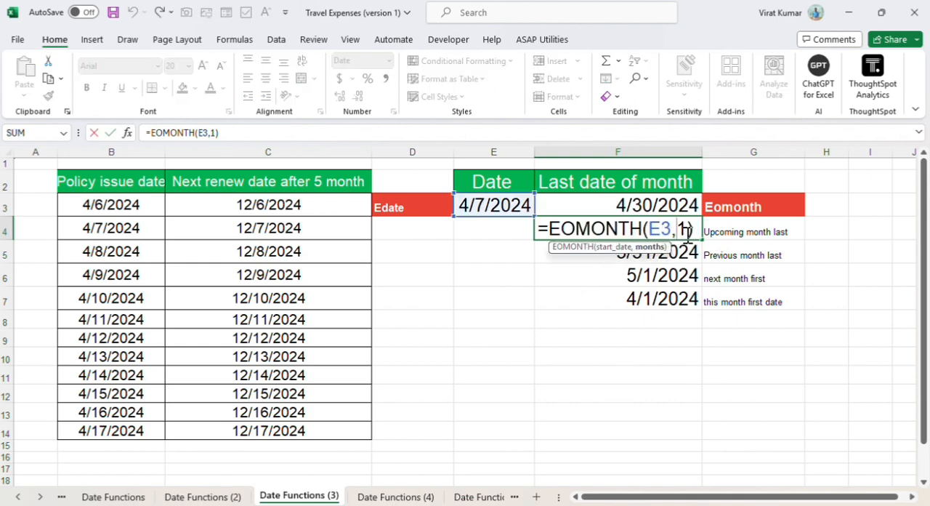
key("Return")
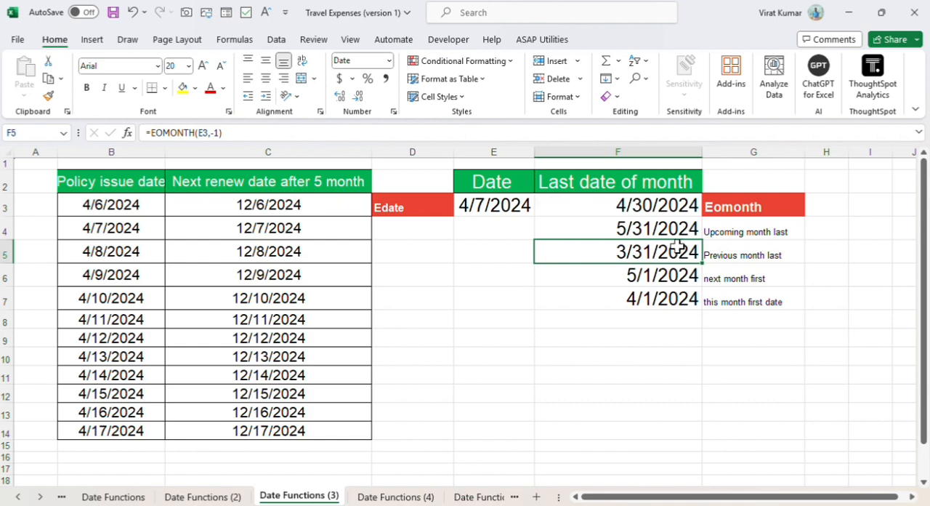
double_click(677, 251)
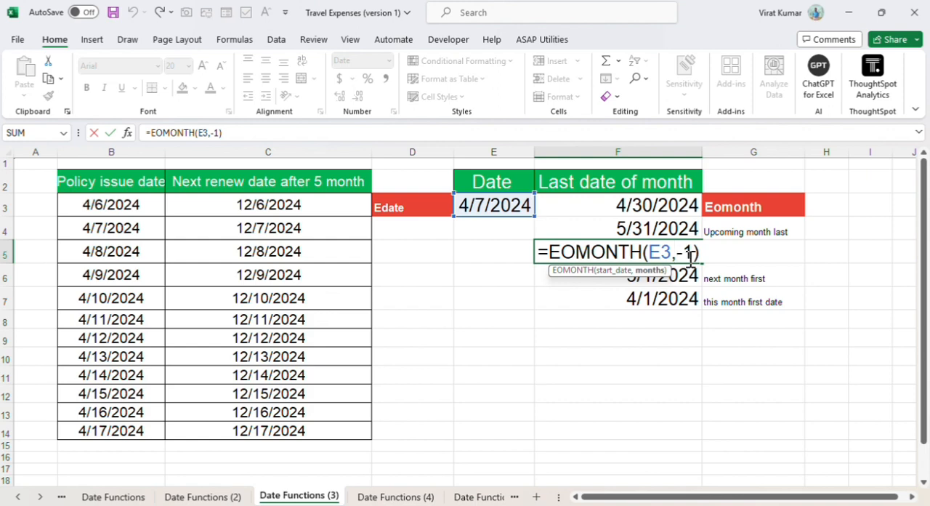
key("Return")
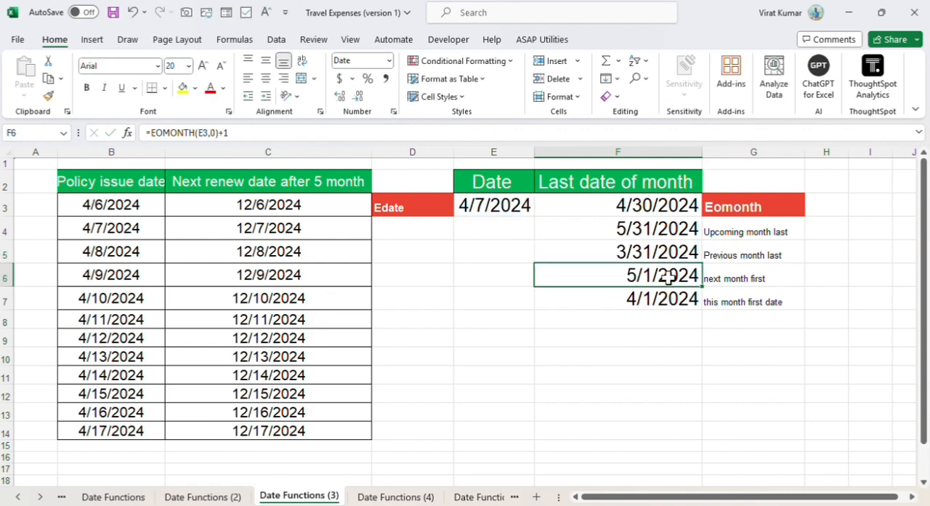
double_click(669, 278)
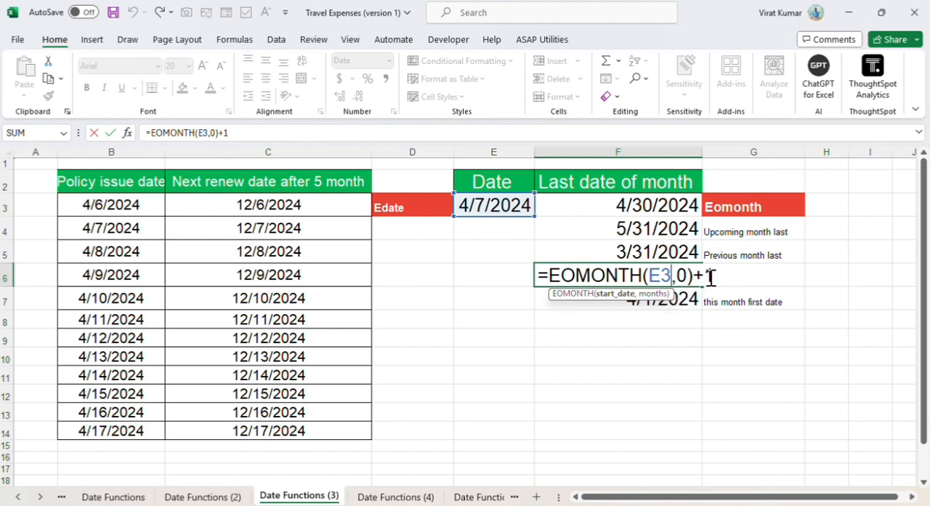
key("Return")
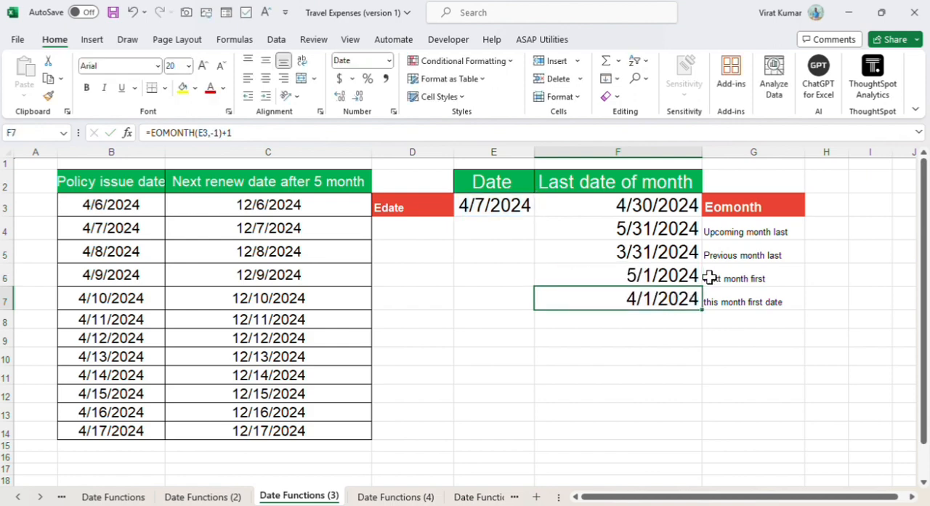
double_click(680, 302)
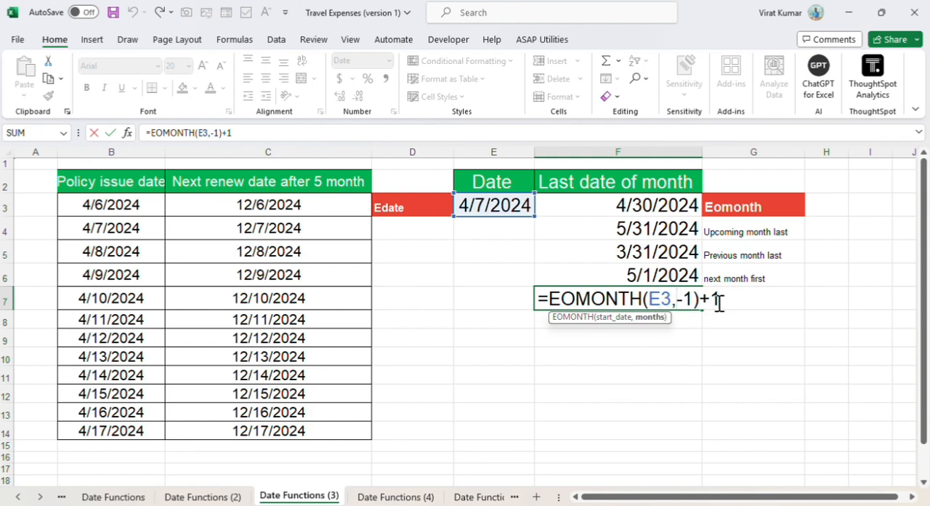
key("Return")
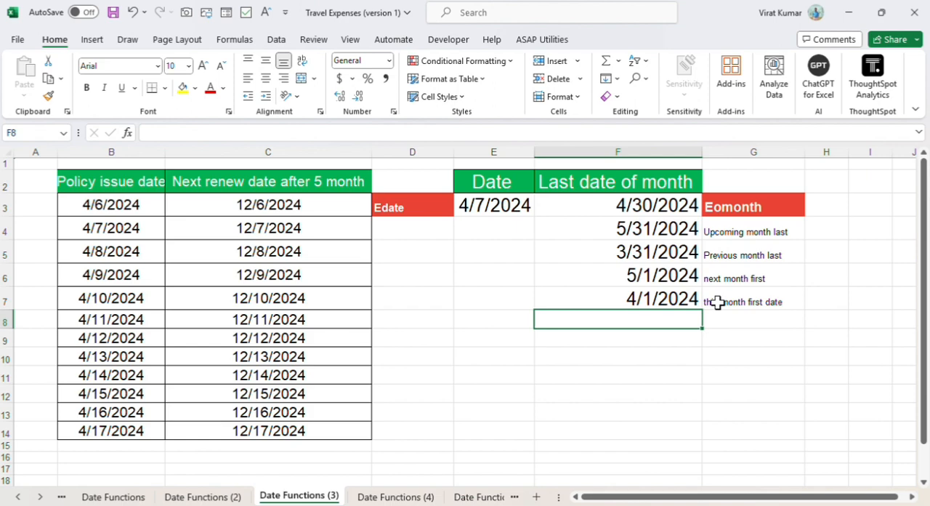
Step: On the Date Functions (4) sheet, enter =DATEDIF(C3,D3, "Y") in E3 to calculate the age in years
left_click(392, 496)
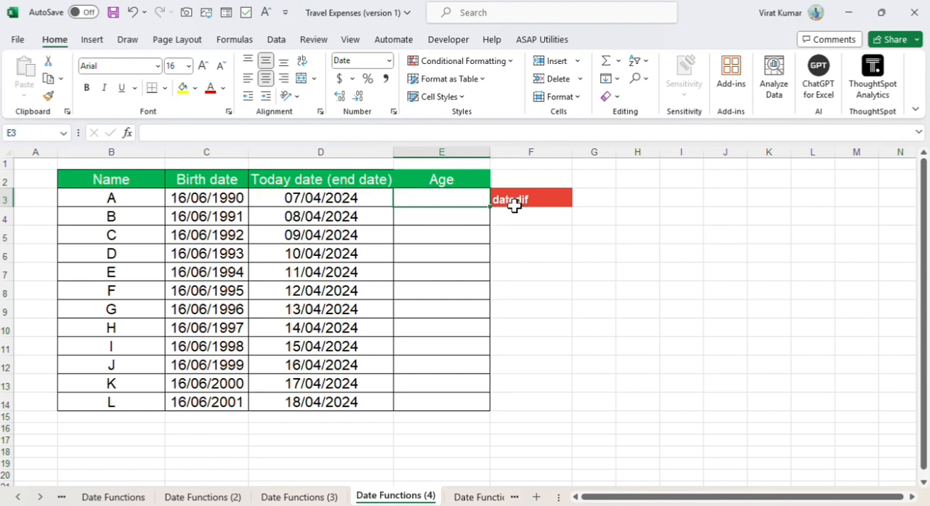
double_click(456, 203)
type("=")
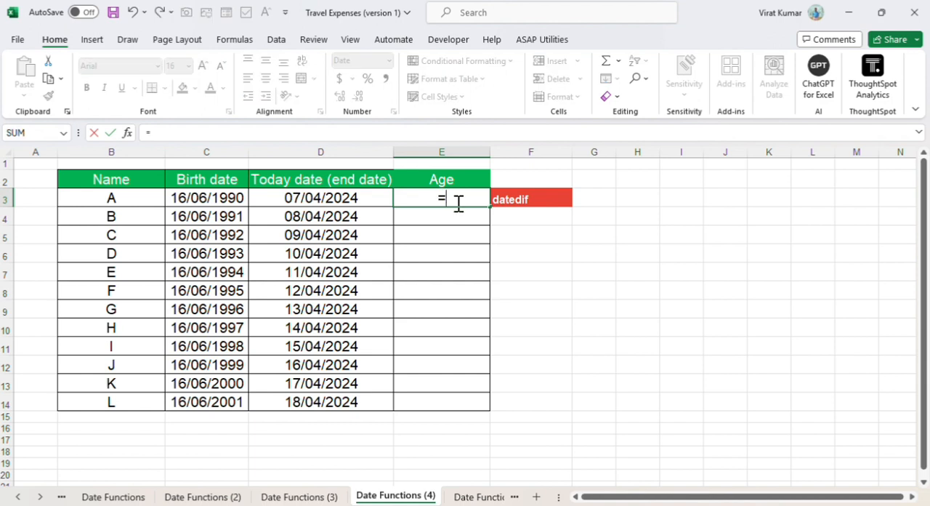
type("datedif(")
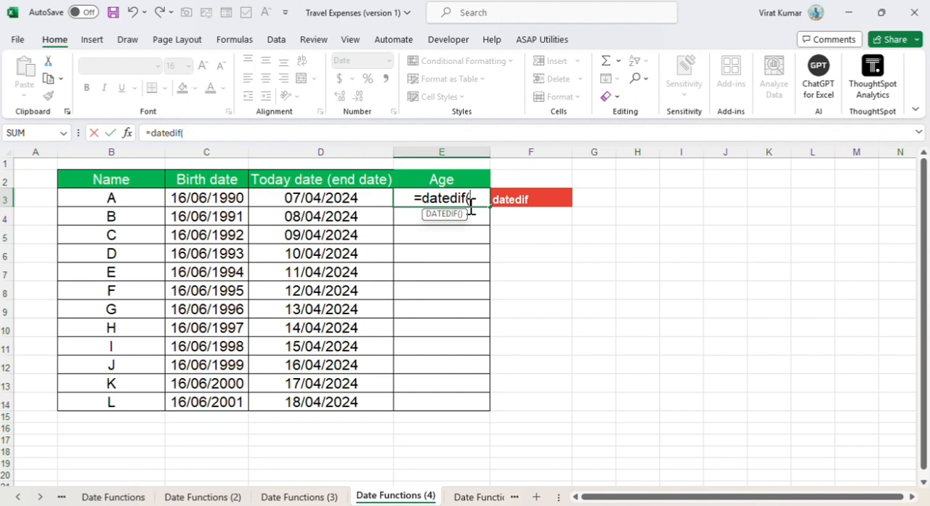
left_click(205, 202)
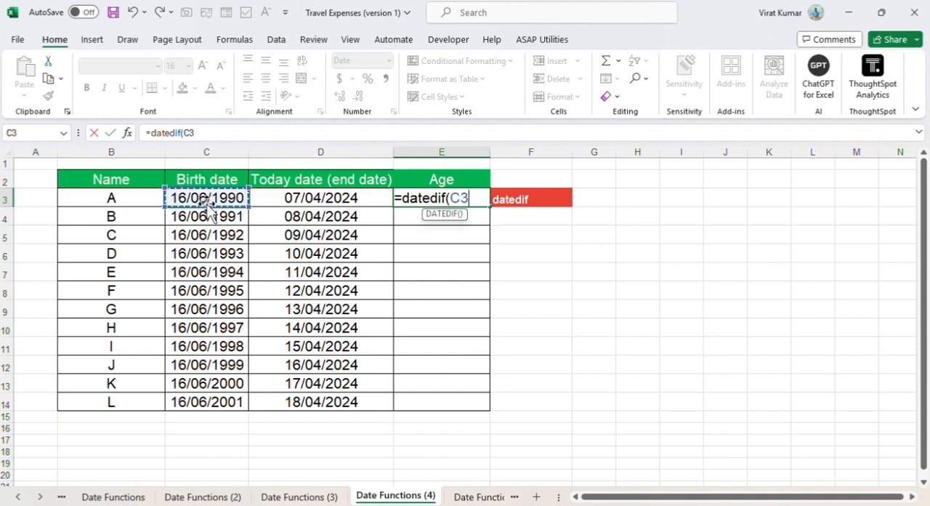
type(",")
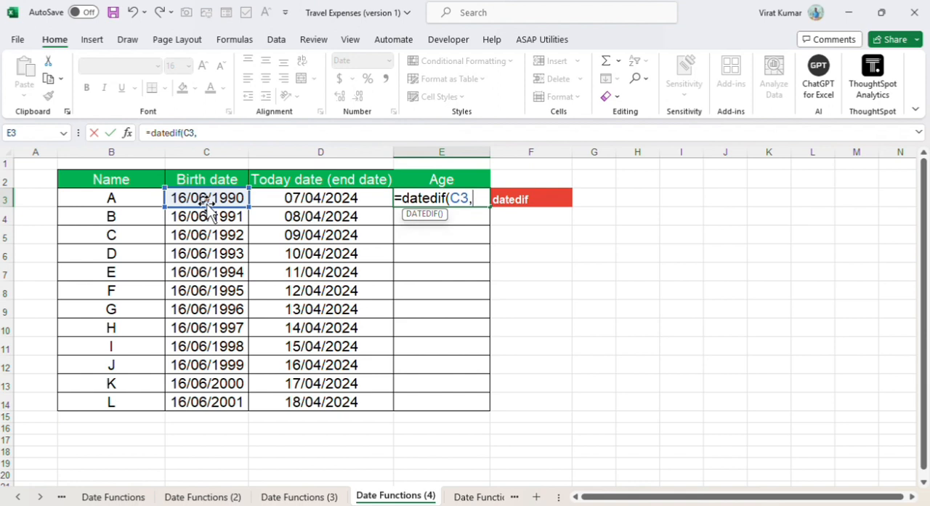
left_click(288, 197)
type(",")
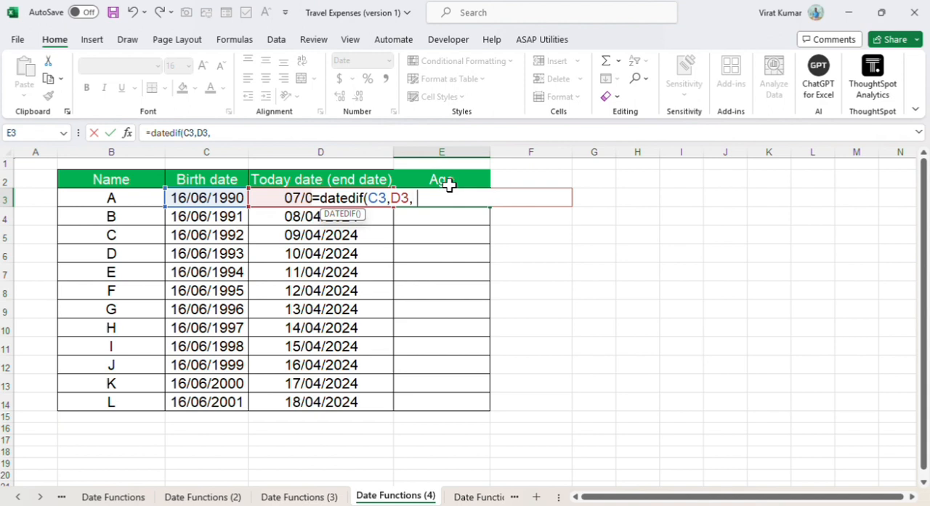
type("\"Y\"")
key("Return")
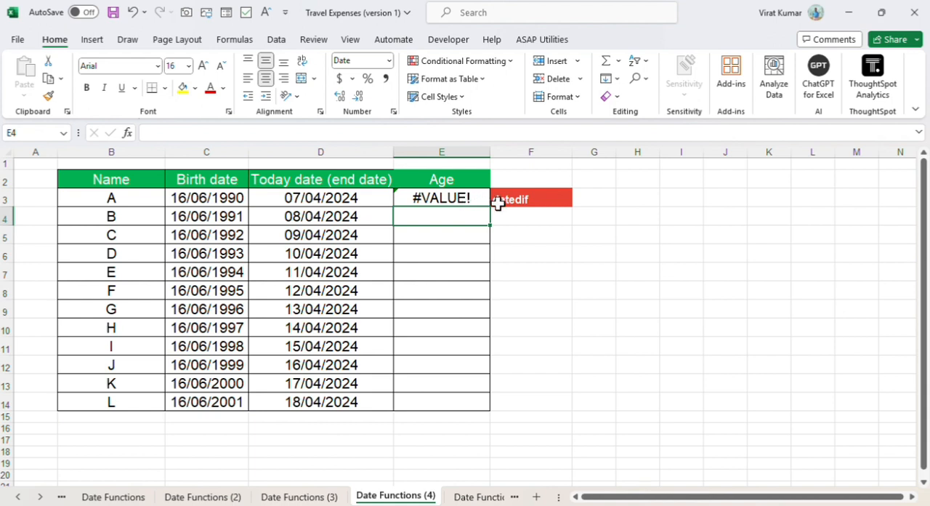
Step: Change the unit argument of the DATEDIF formula in E3 to "d" for days
double_click(467, 200)
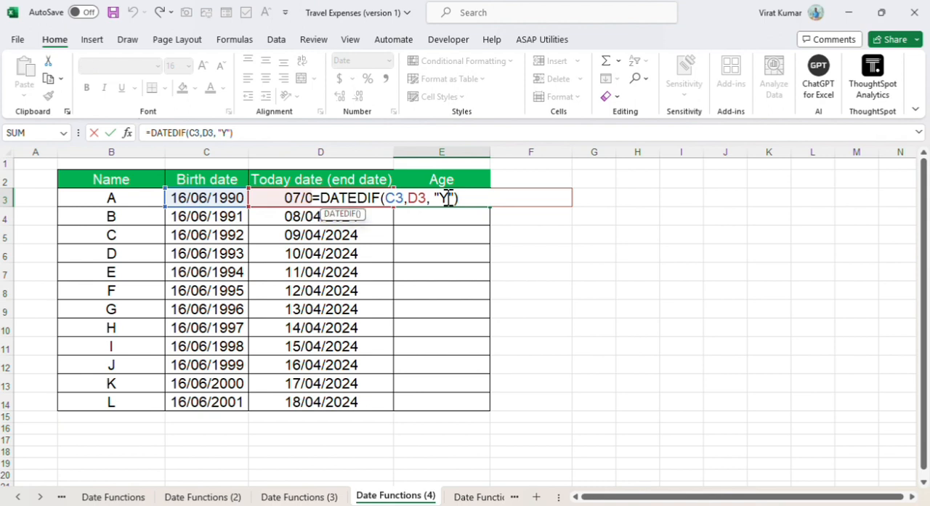
key("BackSpace")
type("d")
key("Return")
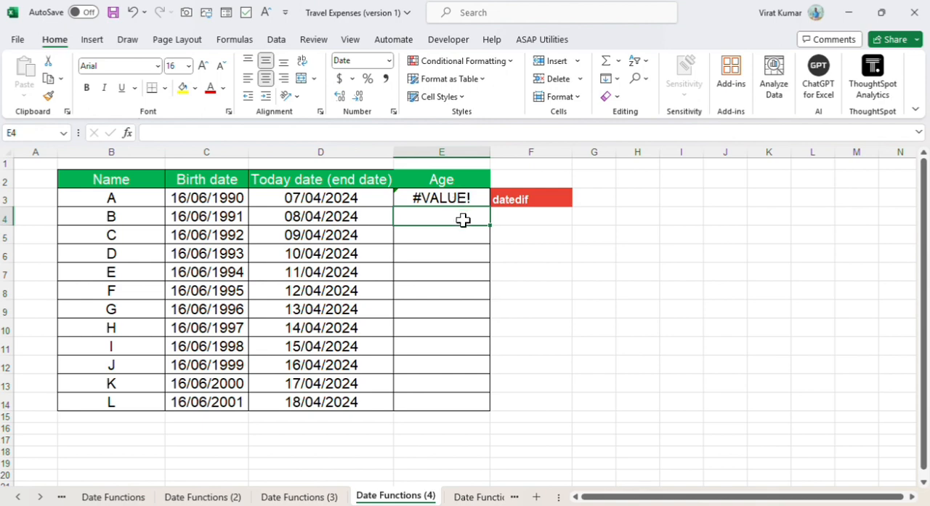
Step: On the Date Functions (5) sheet, enter =WEEKNUM(C3) in D3 to get the week of the year for task A
left_click(466, 498)
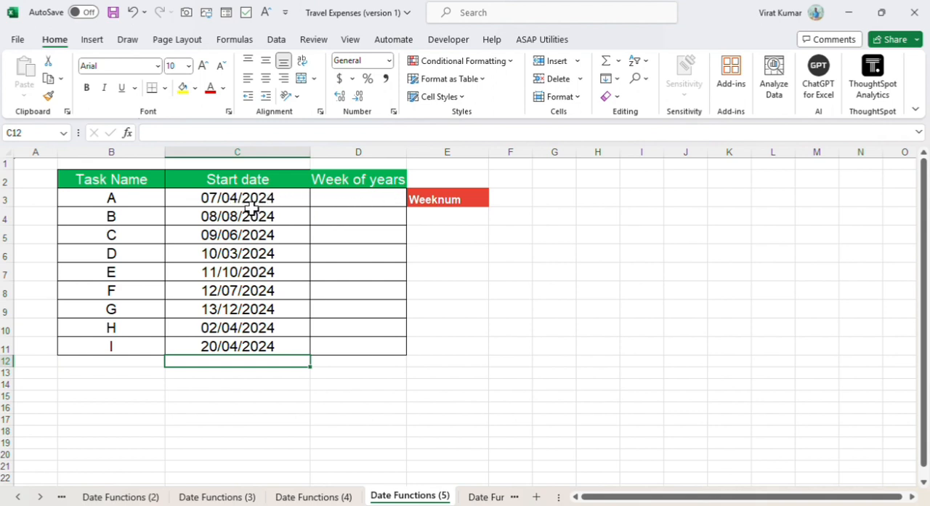
left_click(362, 200)
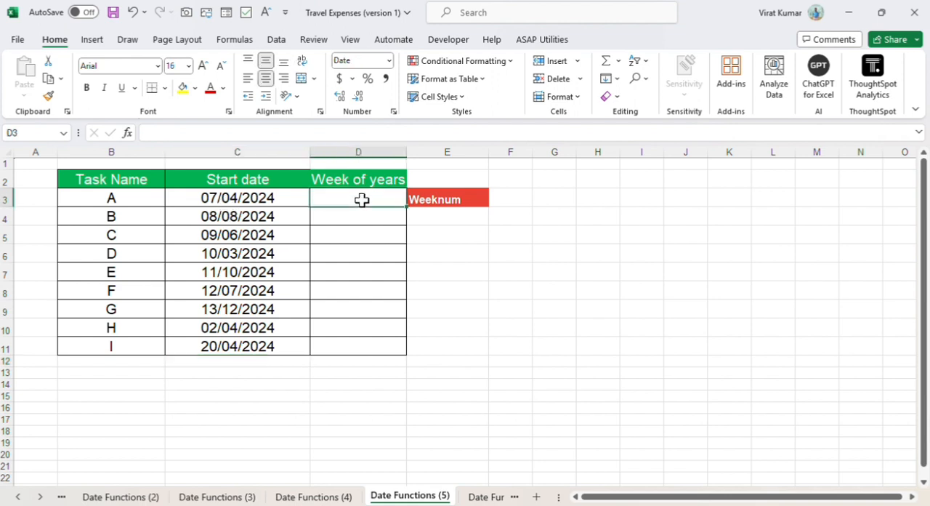
type("=")
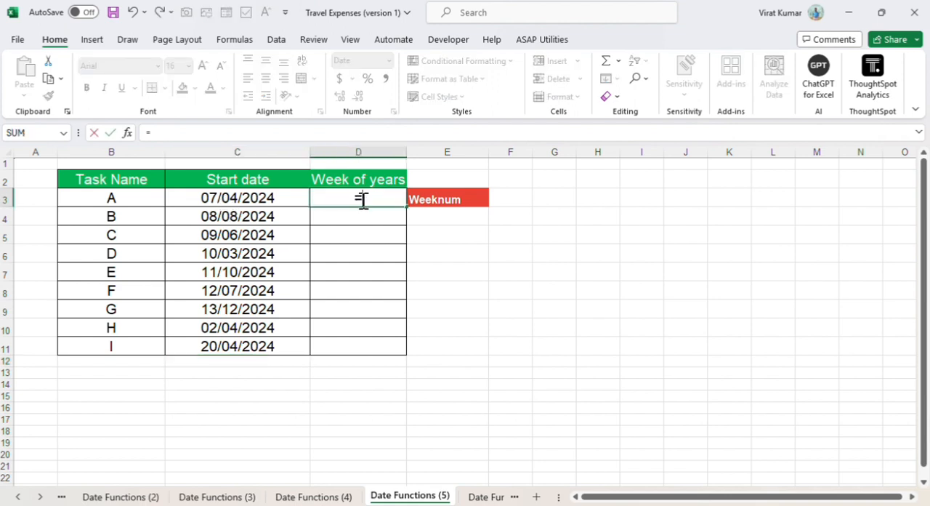
type("wee")
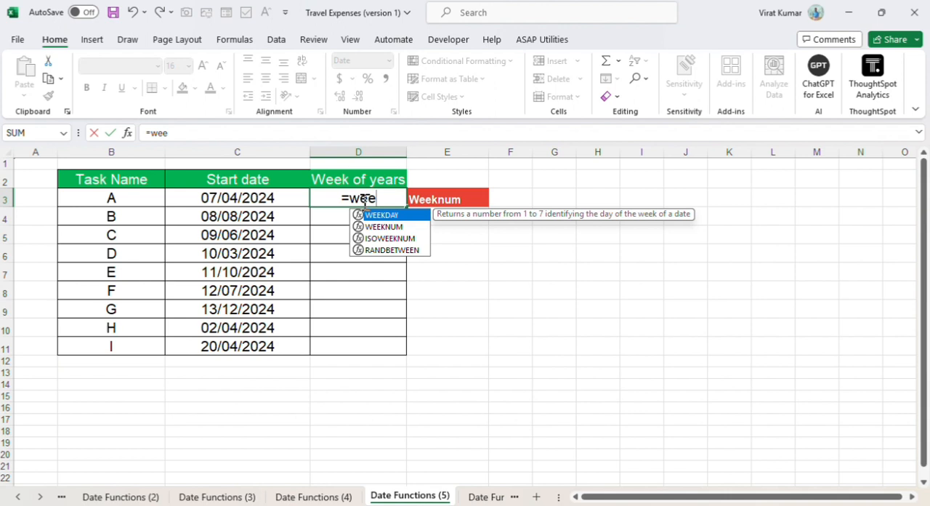
double_click(392, 227)
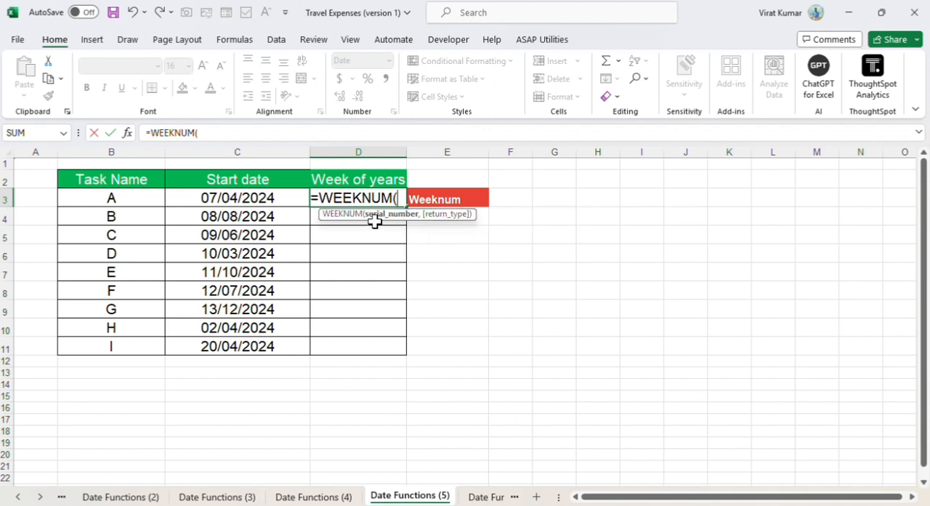
left_click(255, 198)
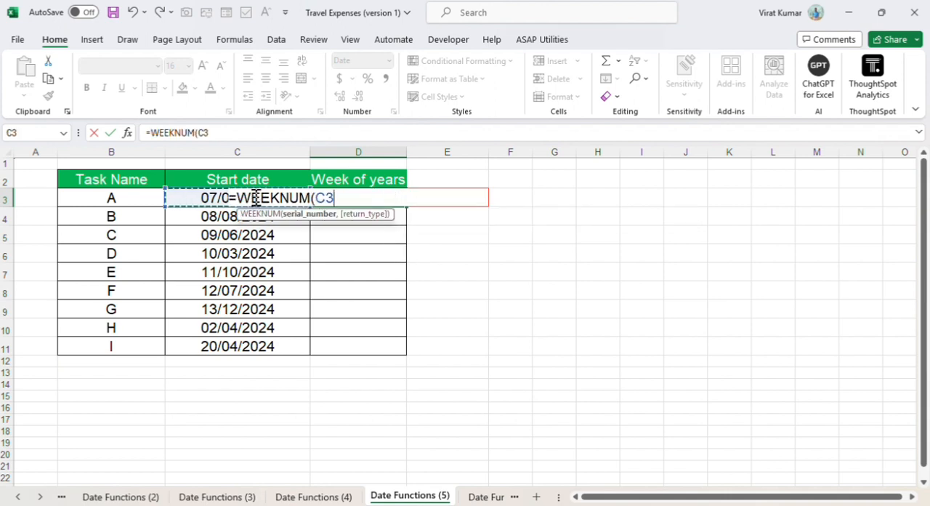
key("Return")
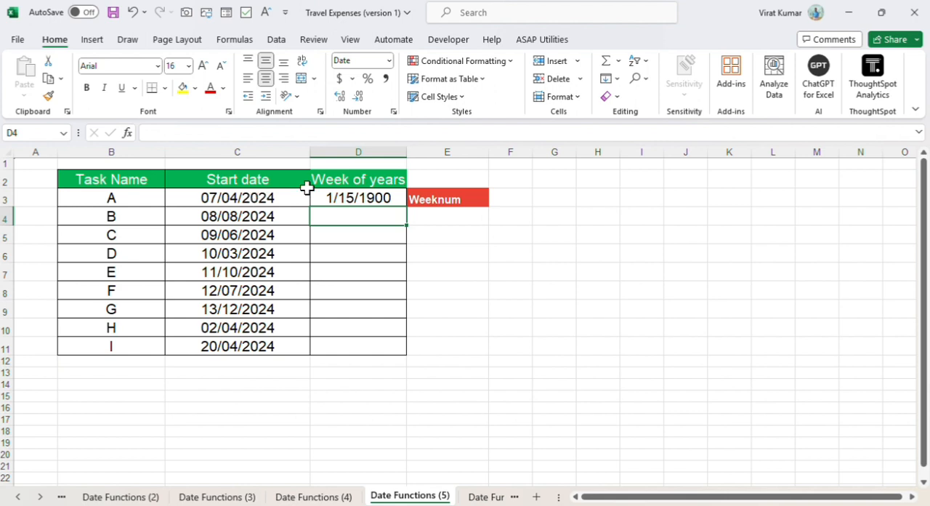
Step: Set the number format of the Week of years cells D3:D11 to General
left_click_drag(388, 197, 388, 342)
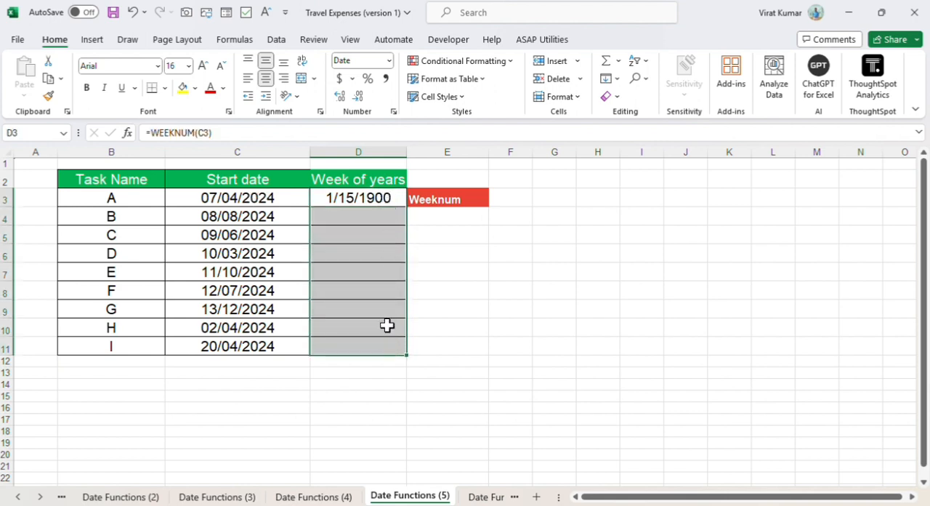
left_click(390, 62)
left_click(392, 90)
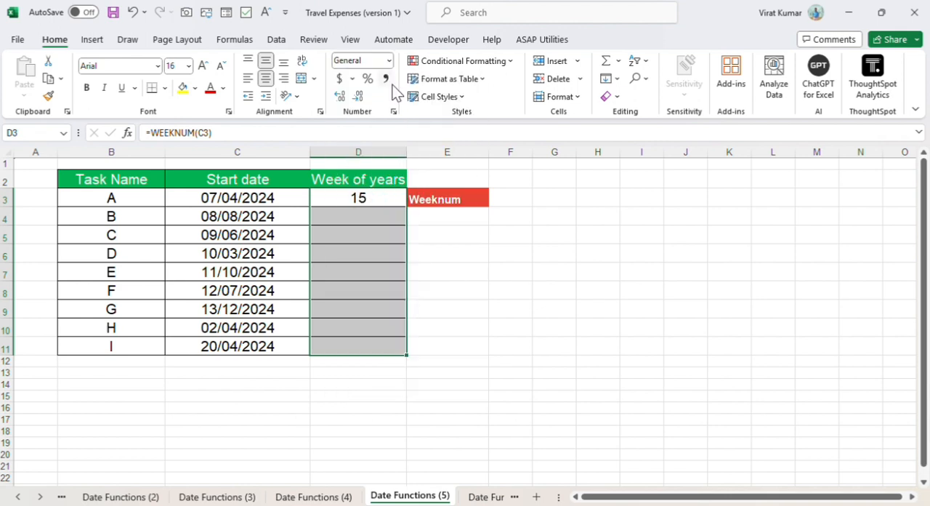
Step: Fill the WEEKNUM formula in D3 down through D11 for all remaining tasks
key("Return")
key("Up")
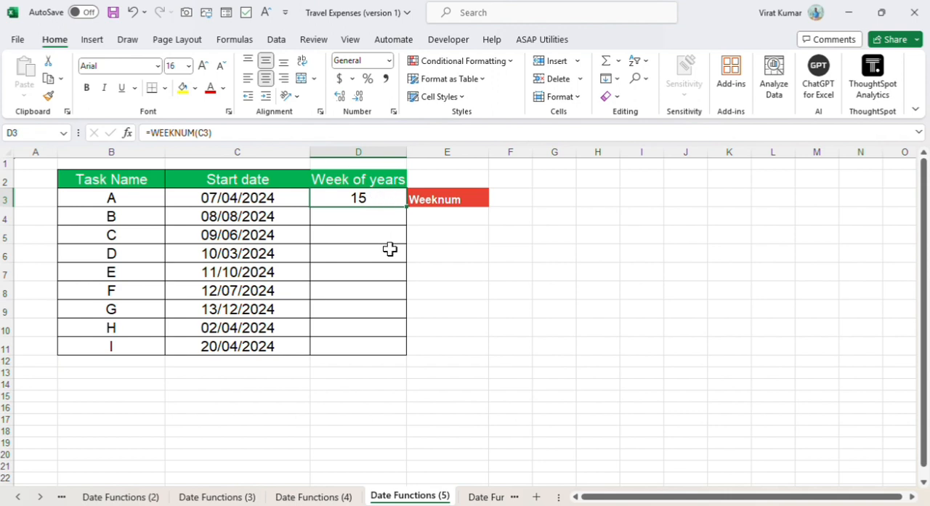
double_click(407, 208)
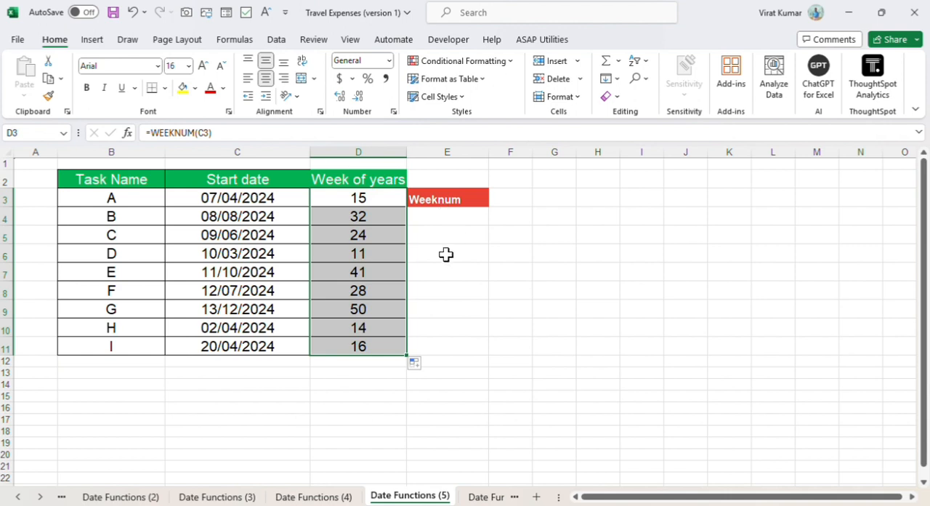
Step: Examine the filled WEEKNUM formulas and their results in the Week of years column
left_click(385, 245)
key("Down")
key("Down")
key("Down")
key("Down")
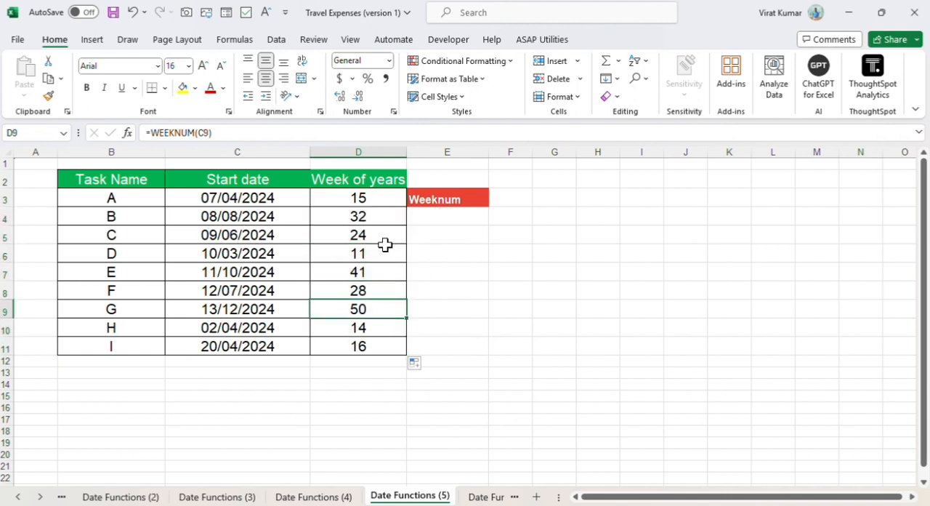
key("Down")
key("Up")
key("Up")
key("Up")
key("Up")
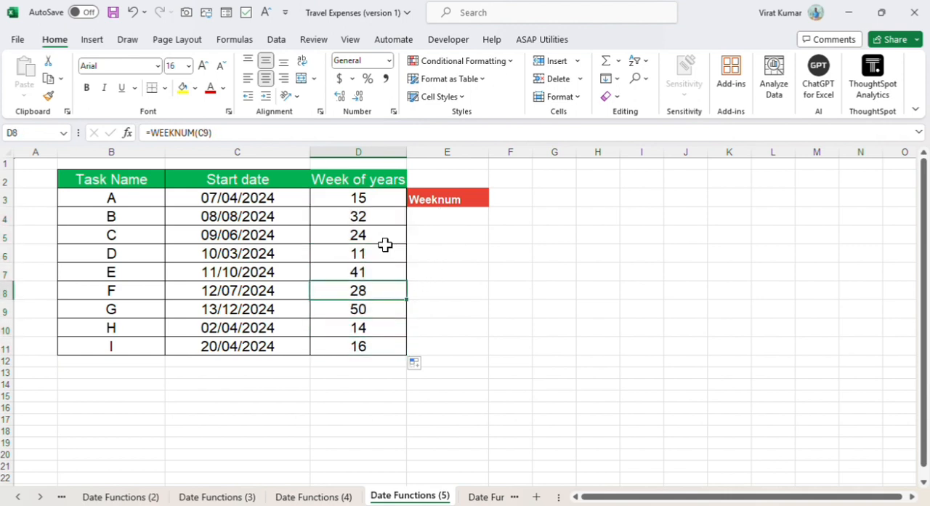
key("Up")
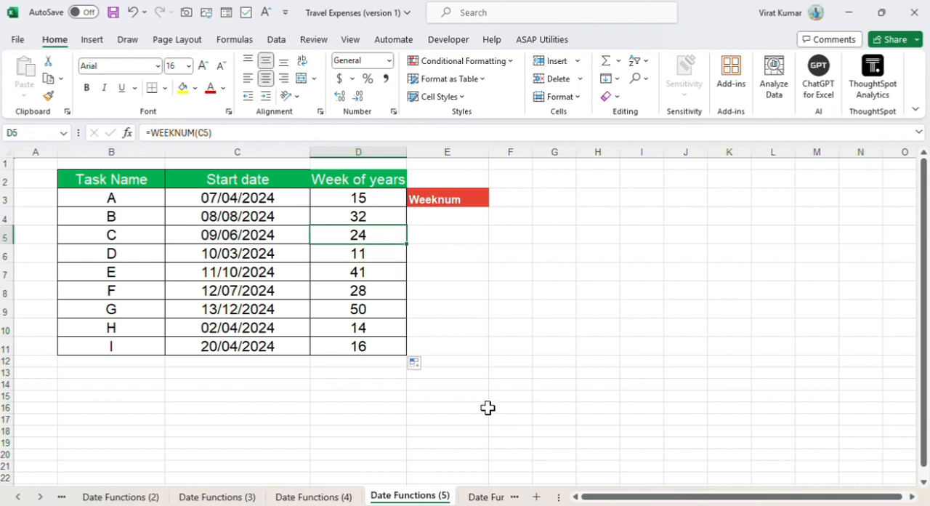
Step: On the Date Functions (6) sheet, enter =YEAR(C3) in D3 to extract the joining year
left_click(485, 498)
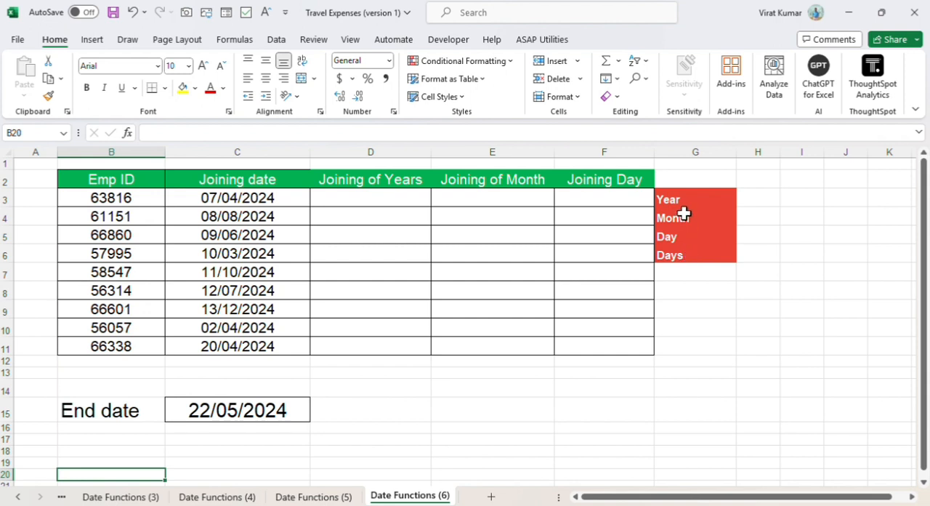
left_click(354, 196)
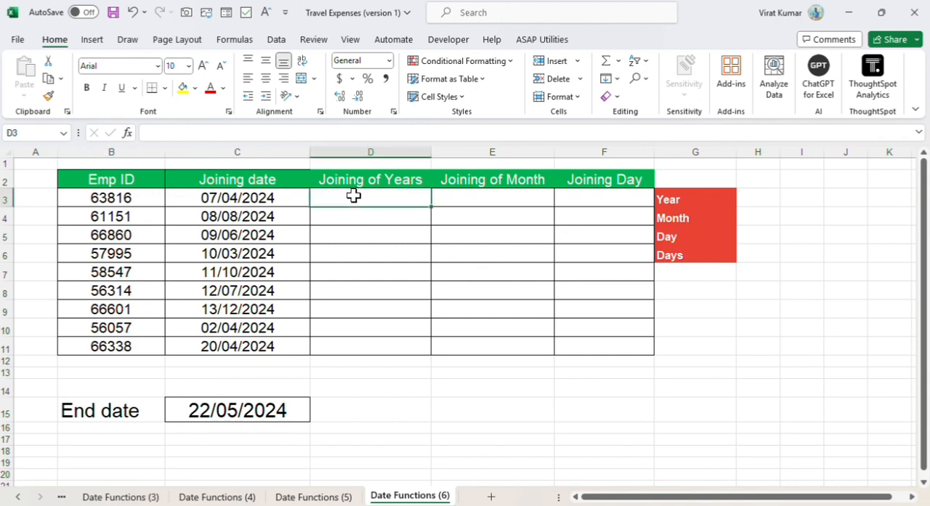
type("=")
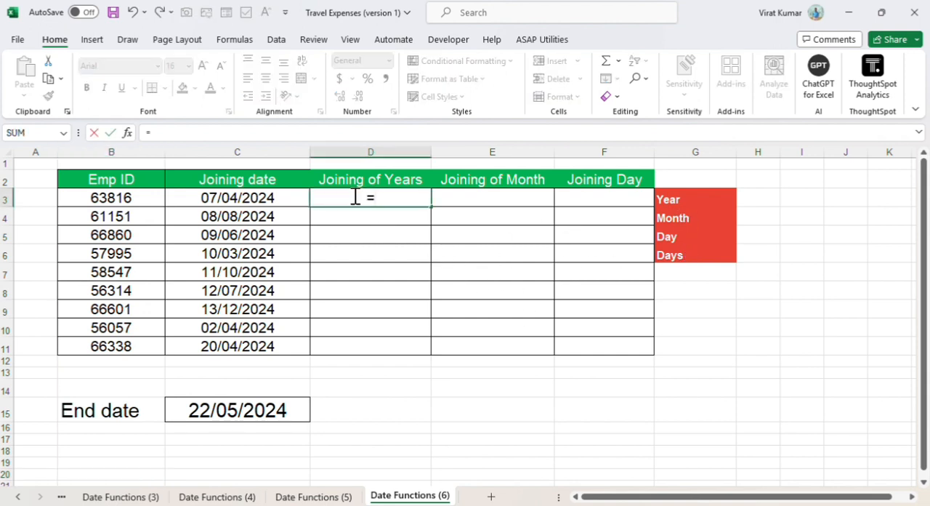
type("yea")
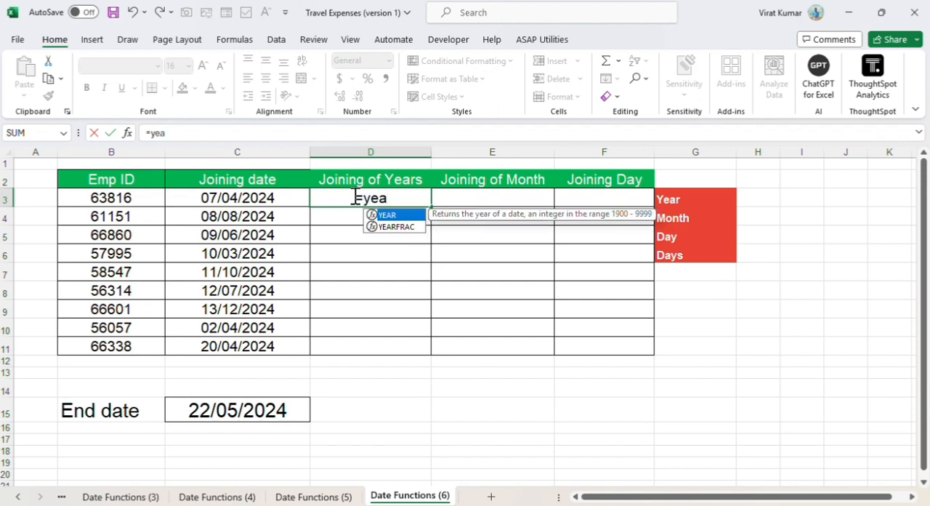
double_click(396, 217)
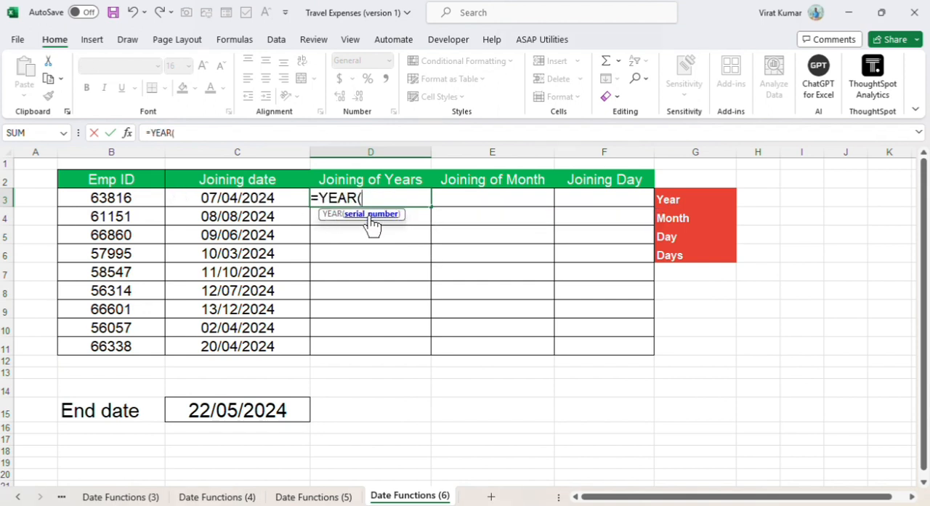
left_click(241, 198)
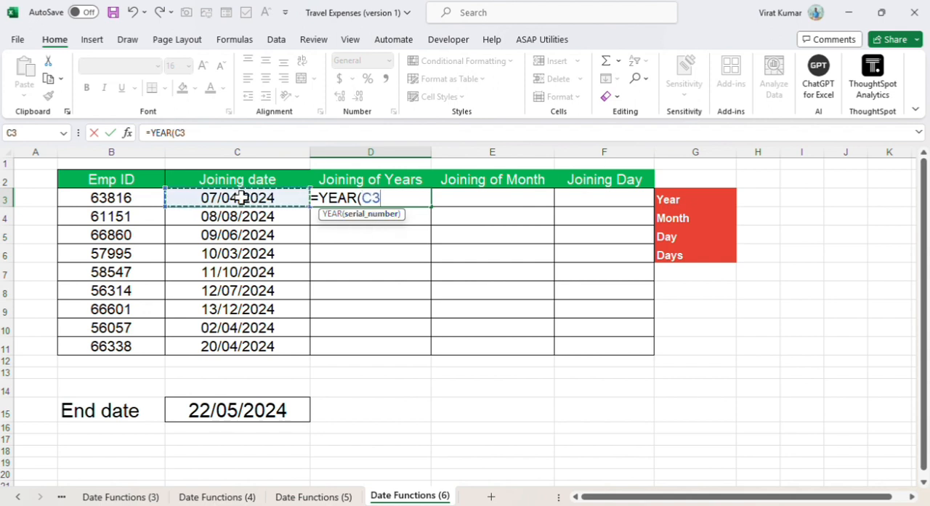
key("Return")
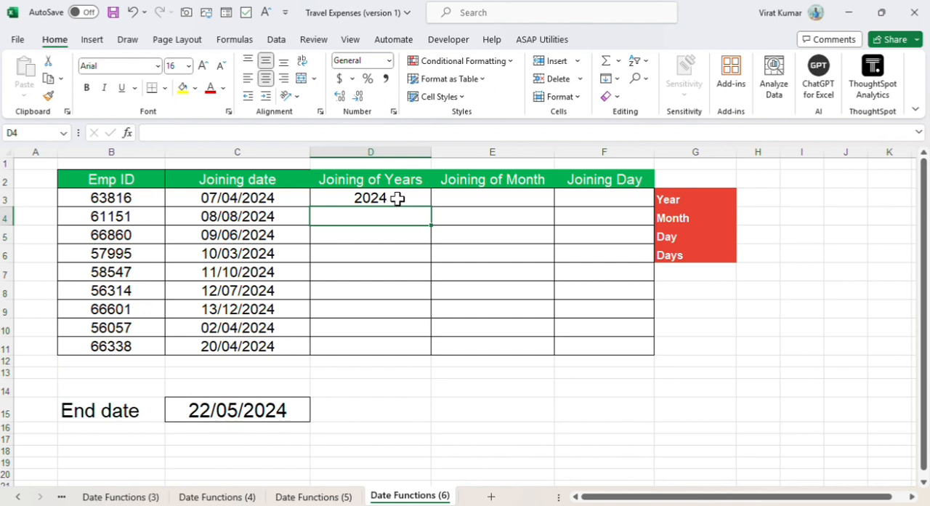
Step: Change the year of the joining date in C3 to 2023 to test the YEAR formula
double_click(297, 202)
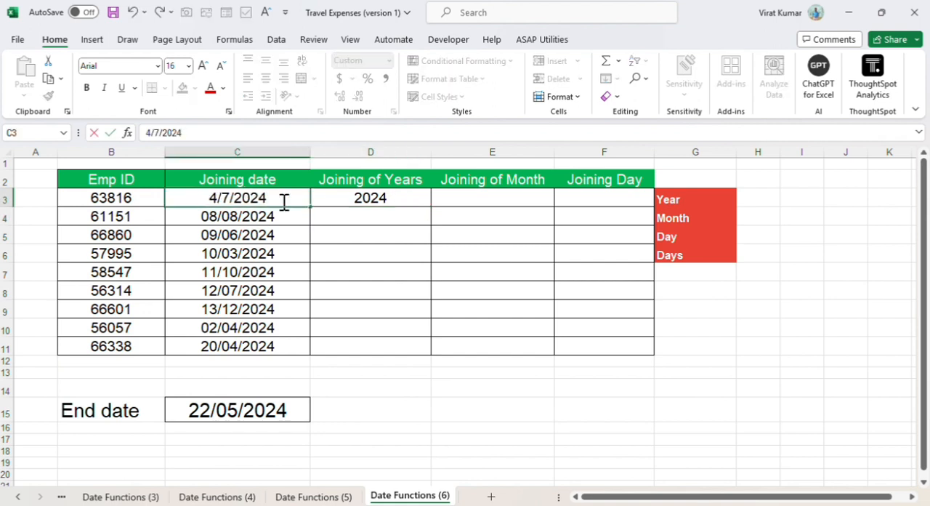
key("BackSpace")
type("3")
key("Return")
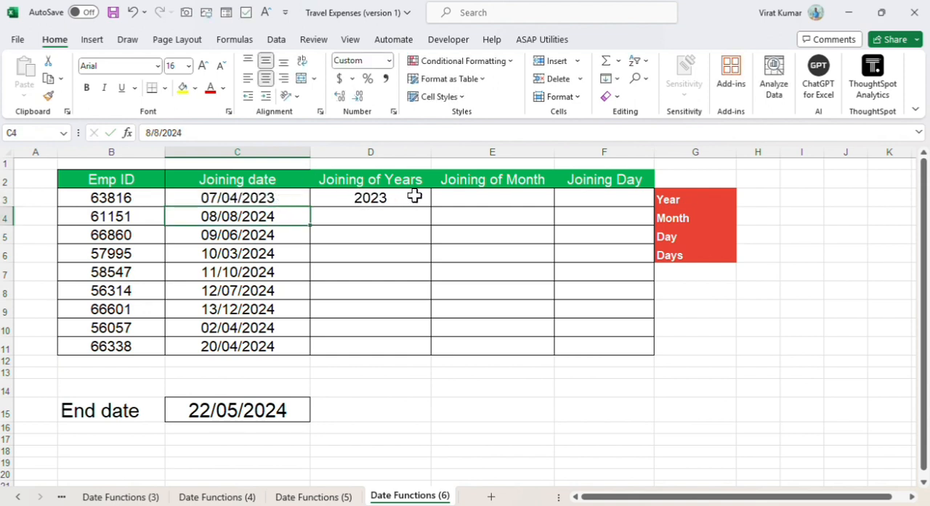
Step: Enter -MONTH(C3) as the formula in E3 under Joining of Month
left_click(461, 199)
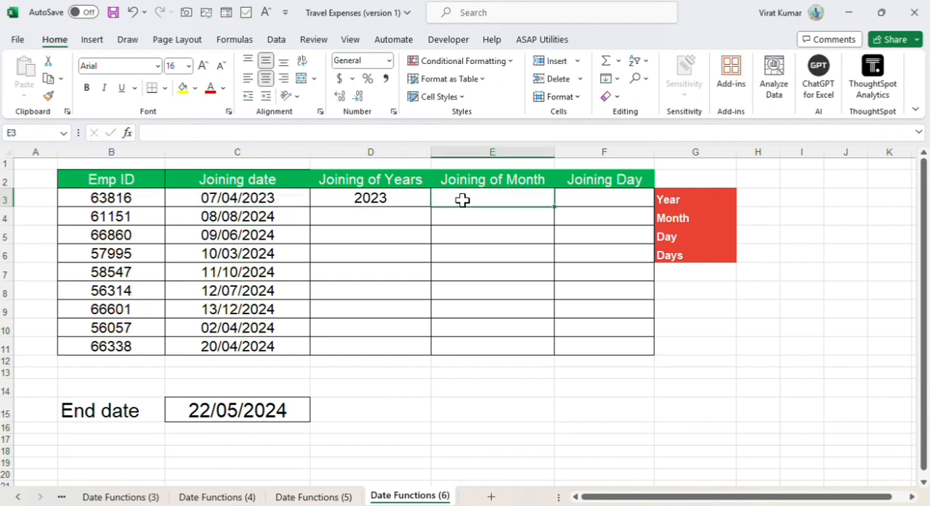
type("=month")
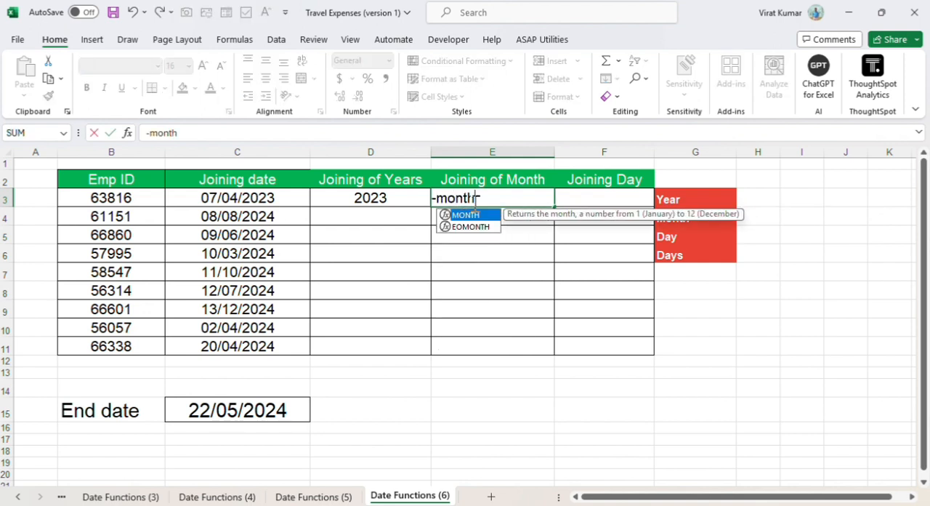
double_click(454, 215)
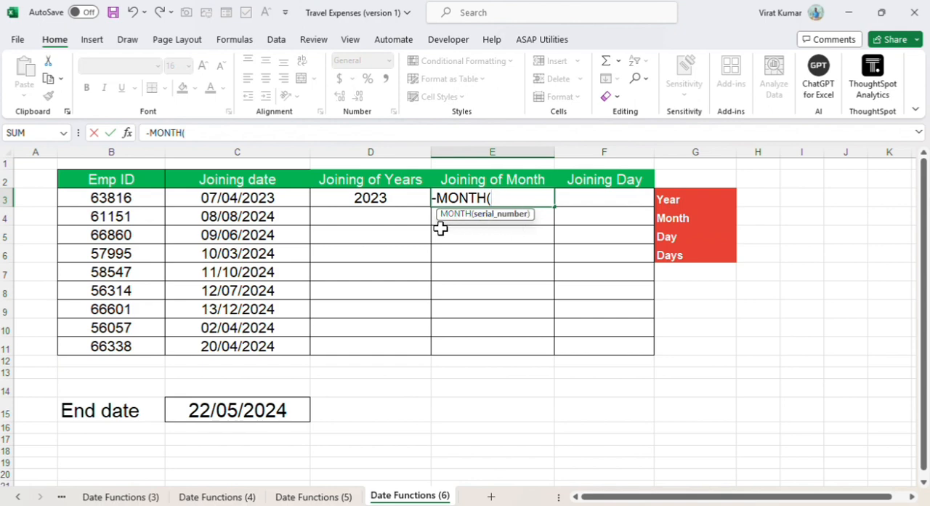
left_click(244, 197)
key("Return")
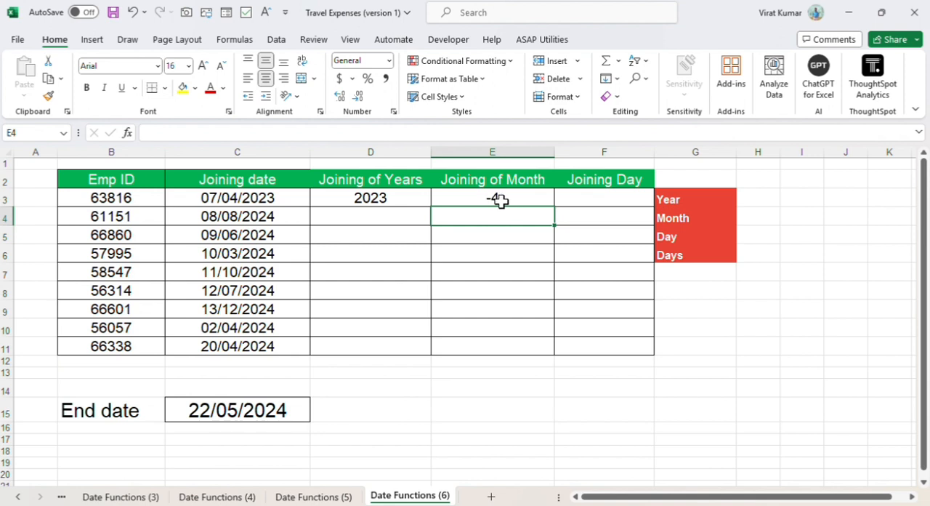
Step: Set the year of the joining date in C3 back to 2024
left_click(277, 198)
double_click(277, 197)
key("BackSpace")
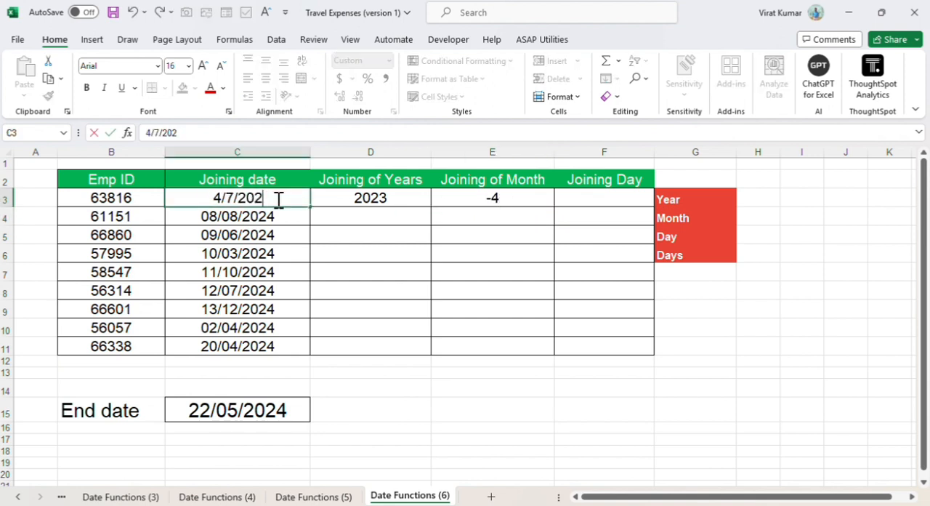
type("4")
key("Return")
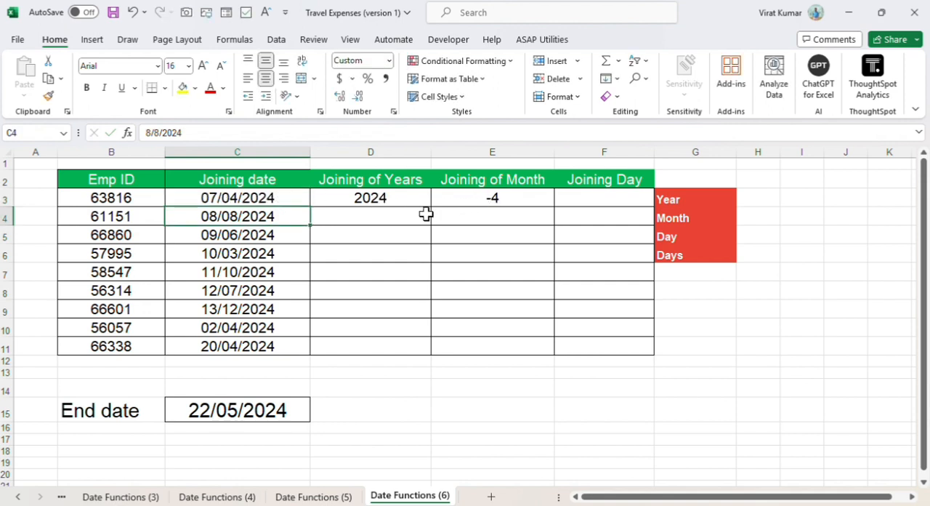
Step: Remove the minus sign from the formula in E3 so that it reads =MONTH(C3)
left_click(494, 199)
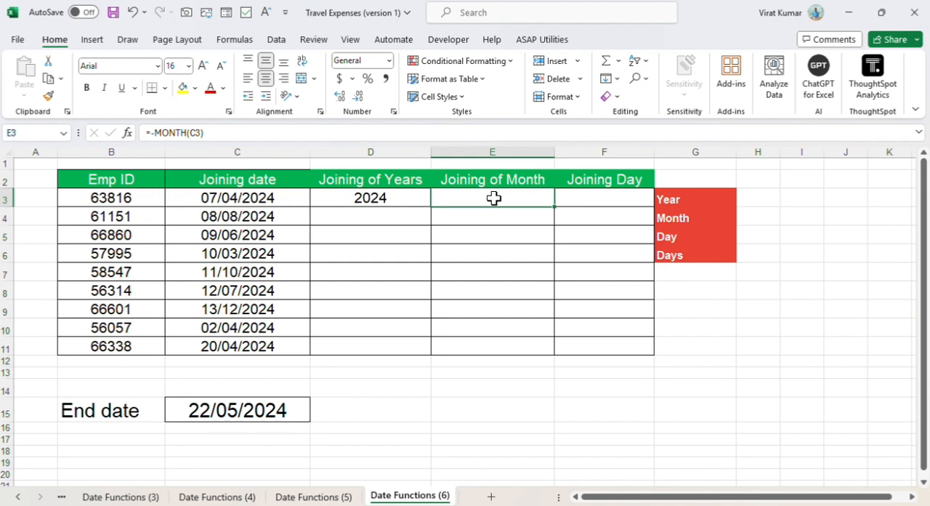
left_click(146, 125)
key("Delete")
key("Return")
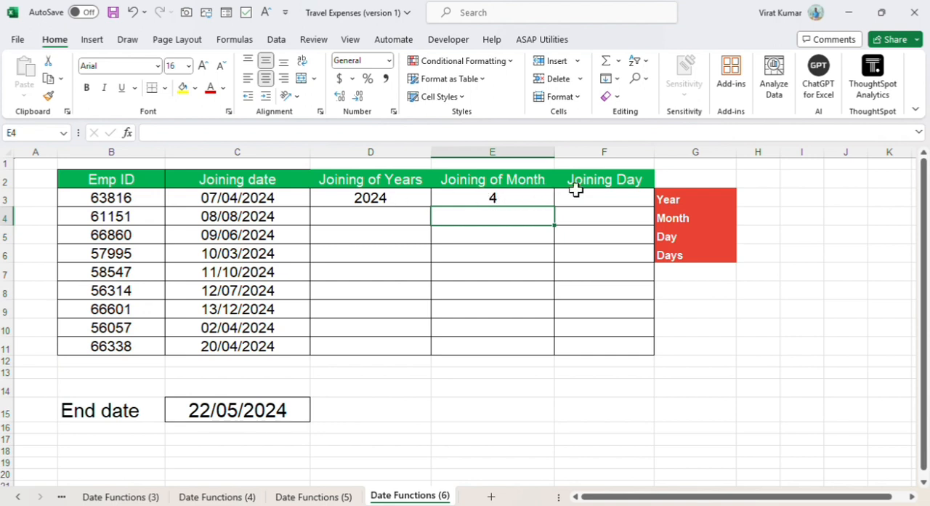
Step: Enter =DAY(C3) in F3 to extract the joining day from the first employee's date
left_click(607, 202)
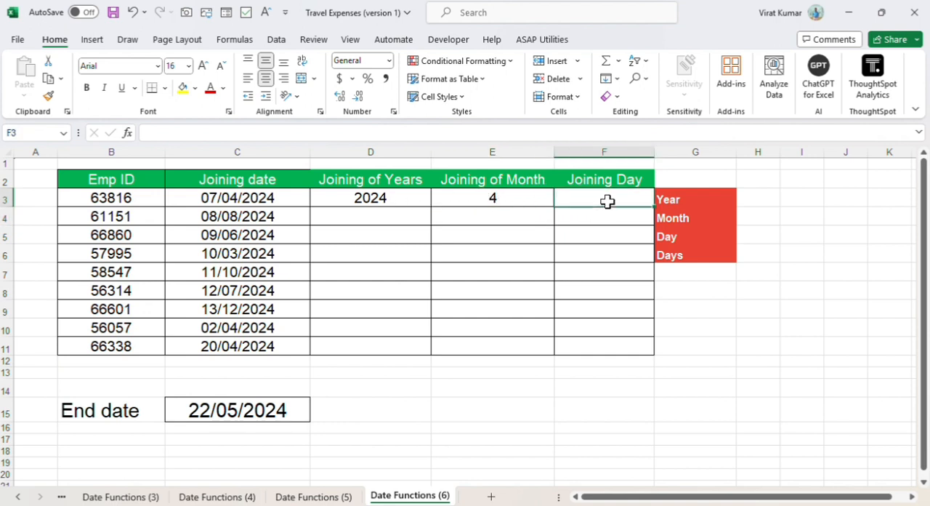
type("=")
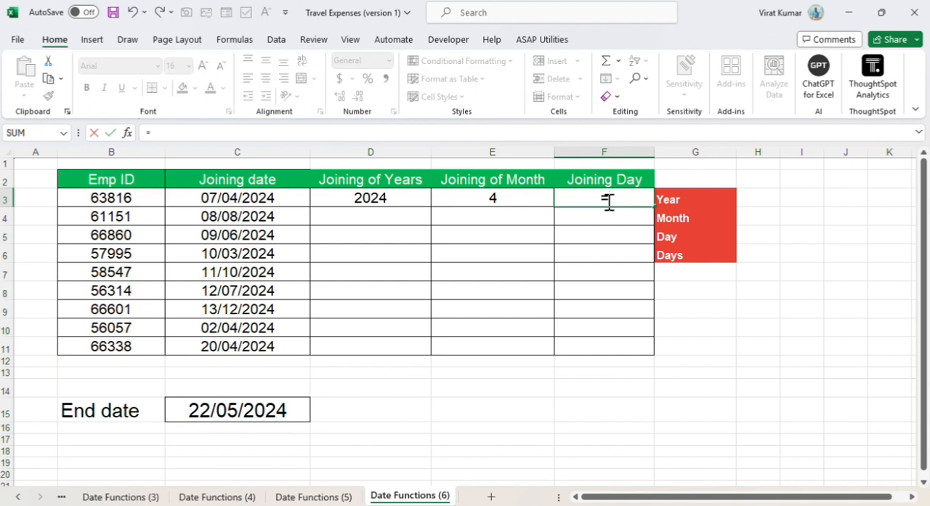
type("day")
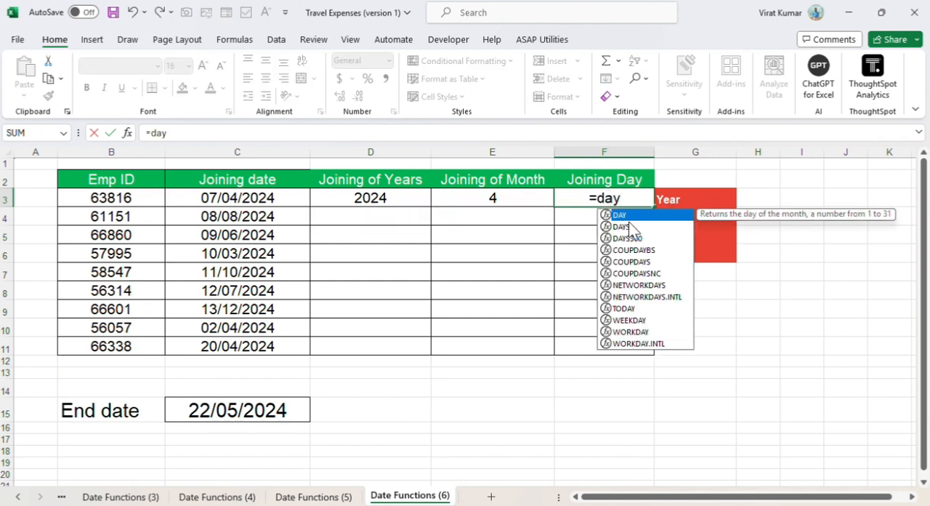
double_click(625, 216)
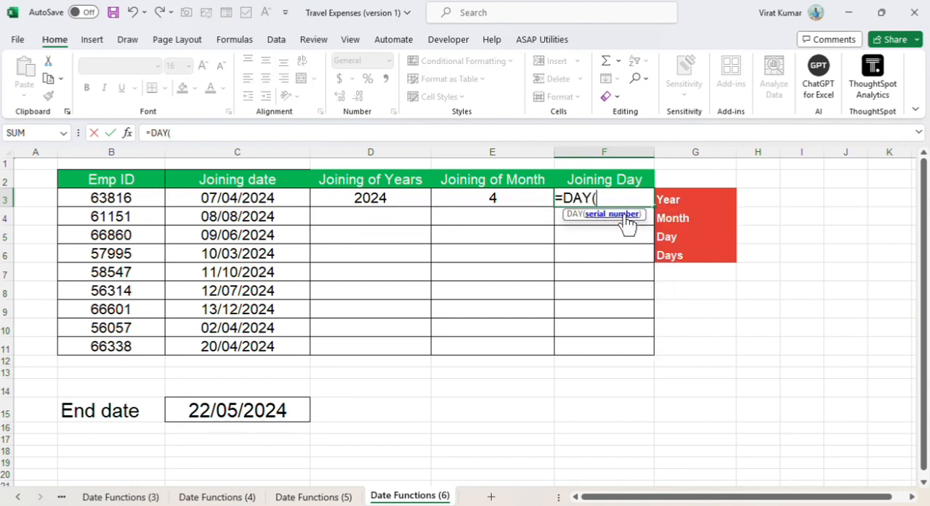
left_click(282, 198)
key("Return")
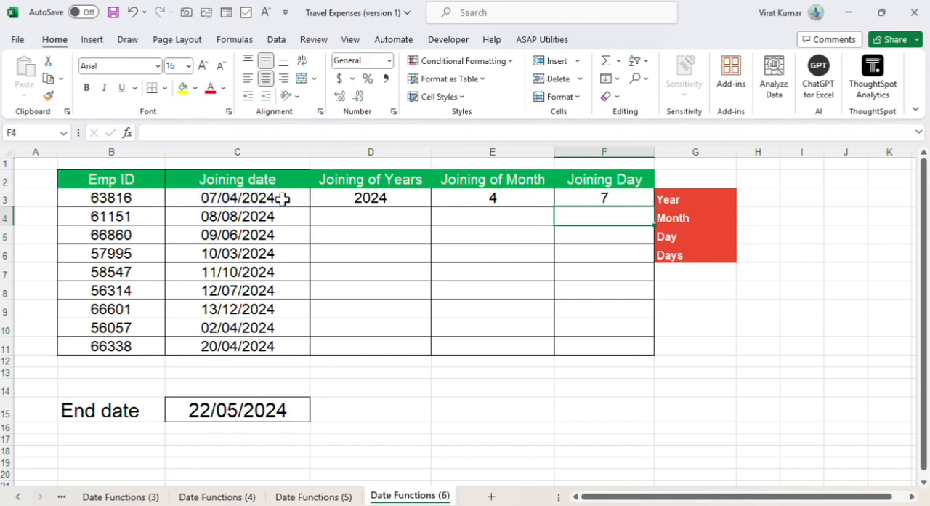
Step: Fill the DAY, MONTH and YEAR formulas from row 3 down through row 11 in their columns
key("Up")
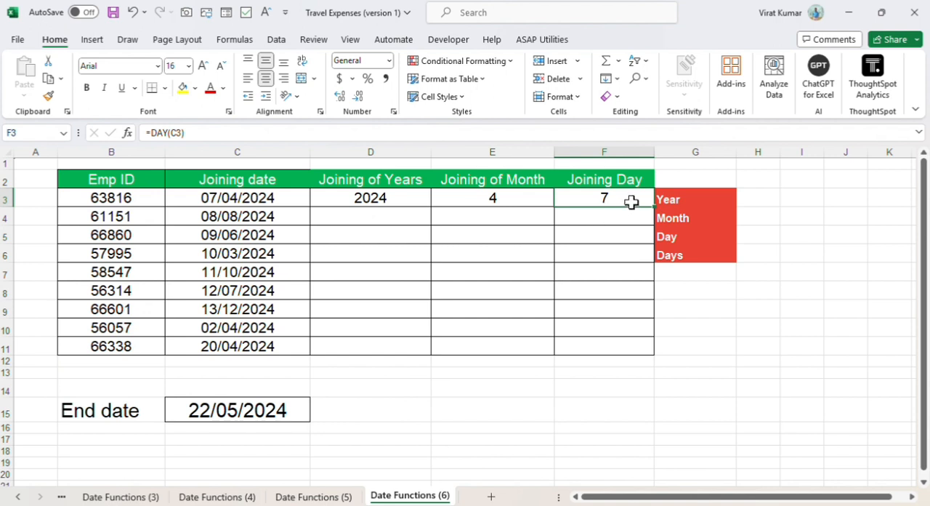
double_click(654, 207)
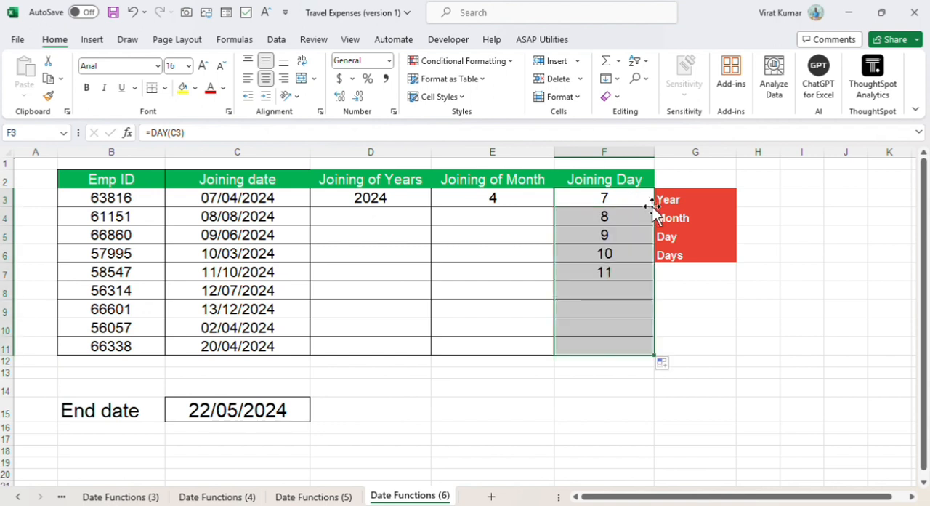
left_click(510, 193)
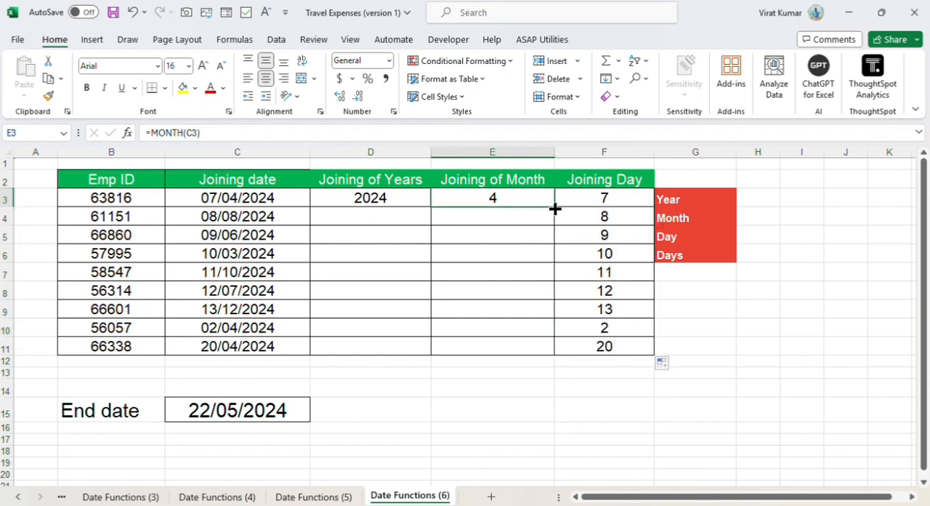
double_click(555, 209)
left_click(412, 194)
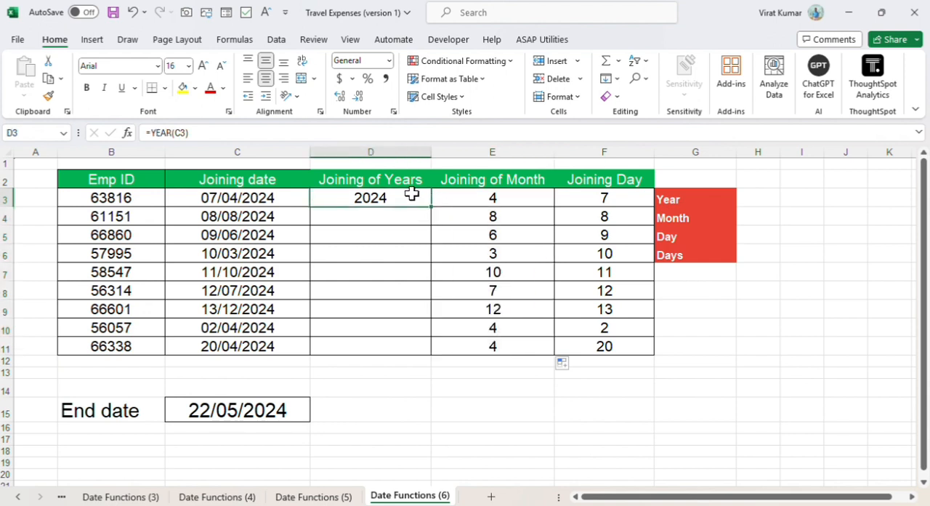
double_click(432, 209)
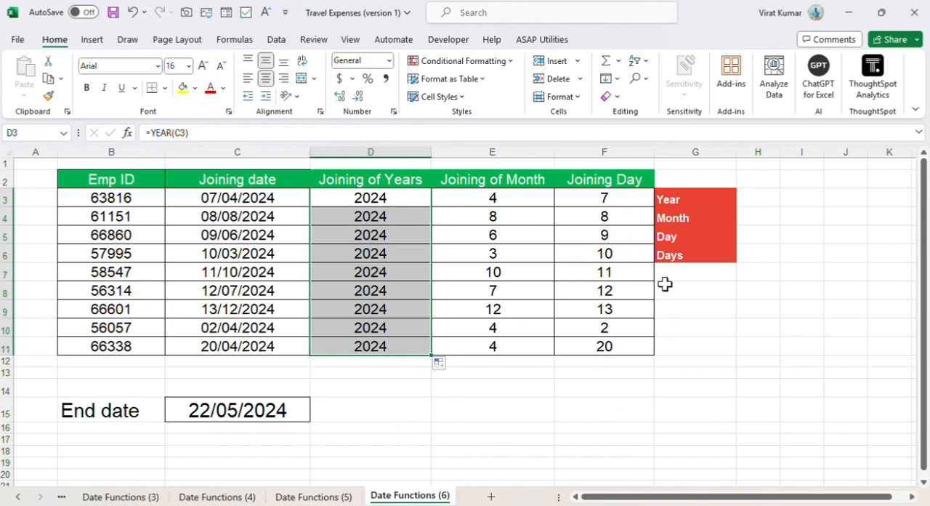
Step: Enter =DAYS(C15,C3) in D15 to count the days from the first joining date to the end date
left_click(340, 413)
type("=day")
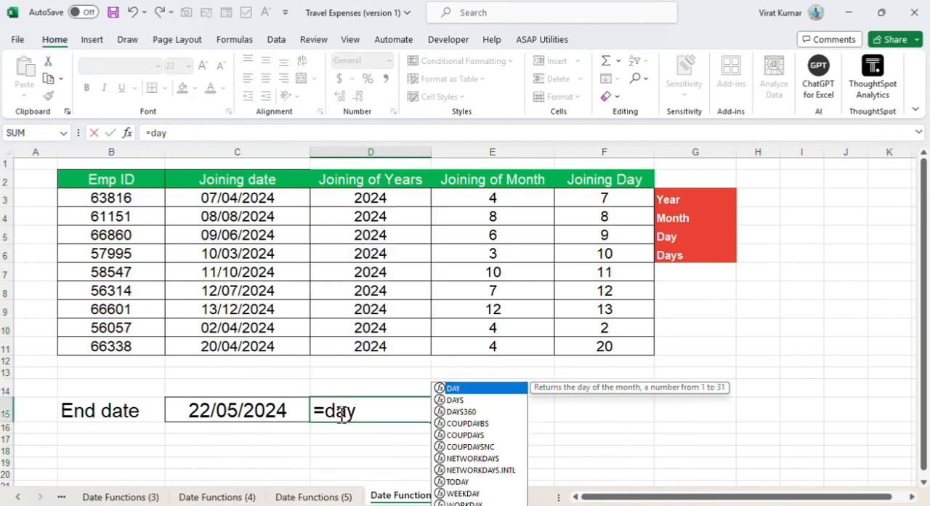
left_click(453, 399)
double_click(453, 399)
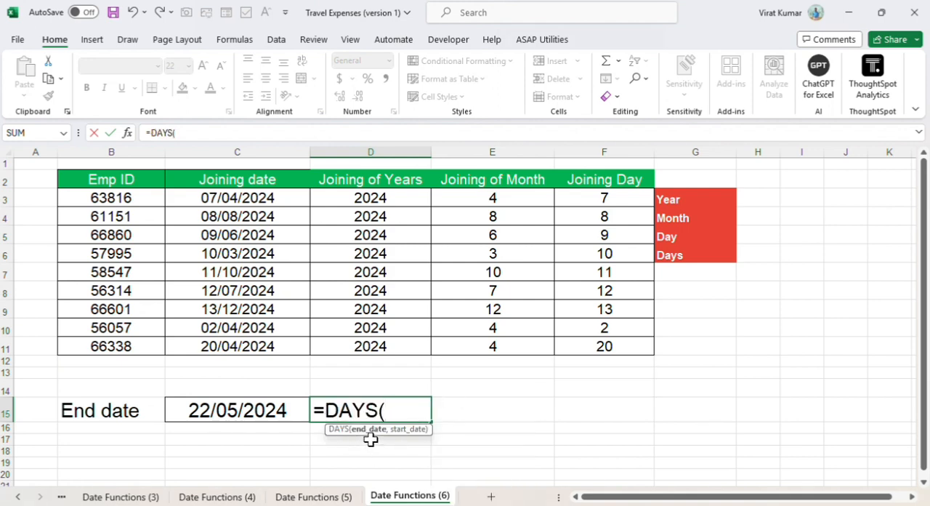
left_click(253, 417)
type(",")
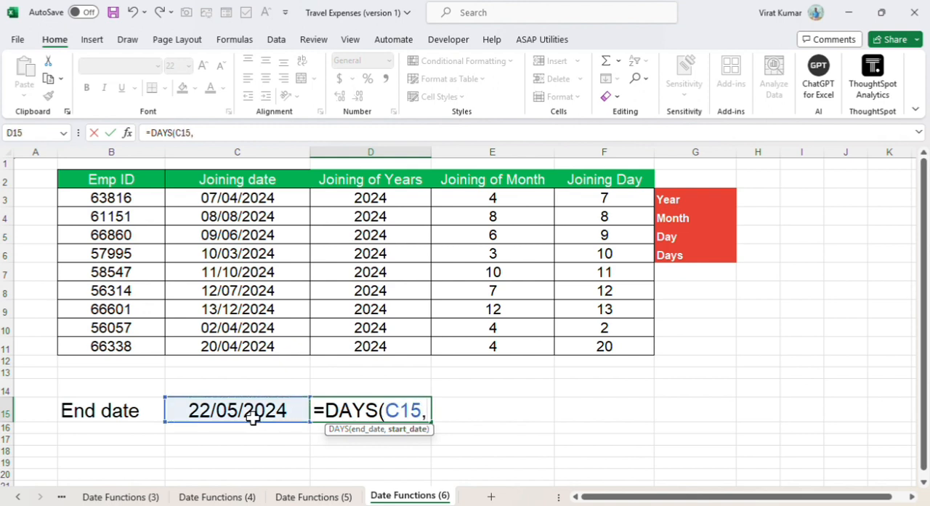
left_click(245, 197)
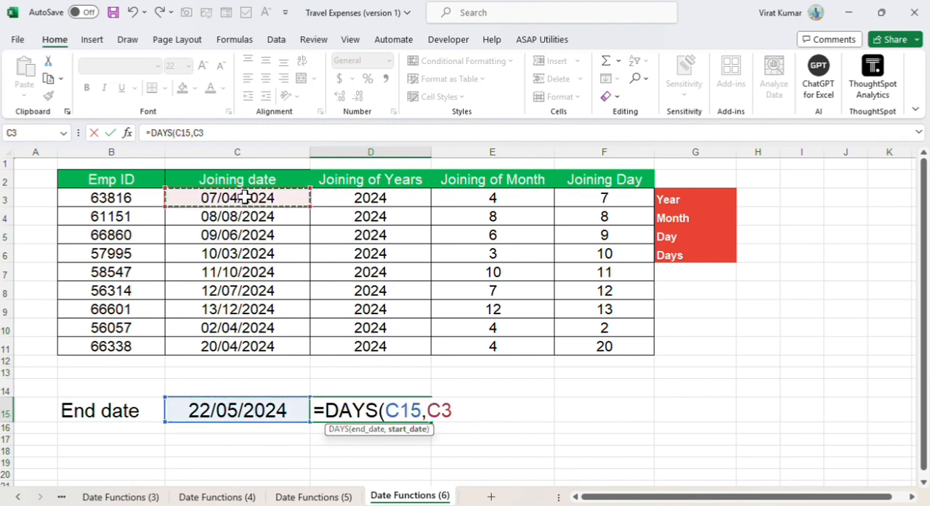
key("Return")
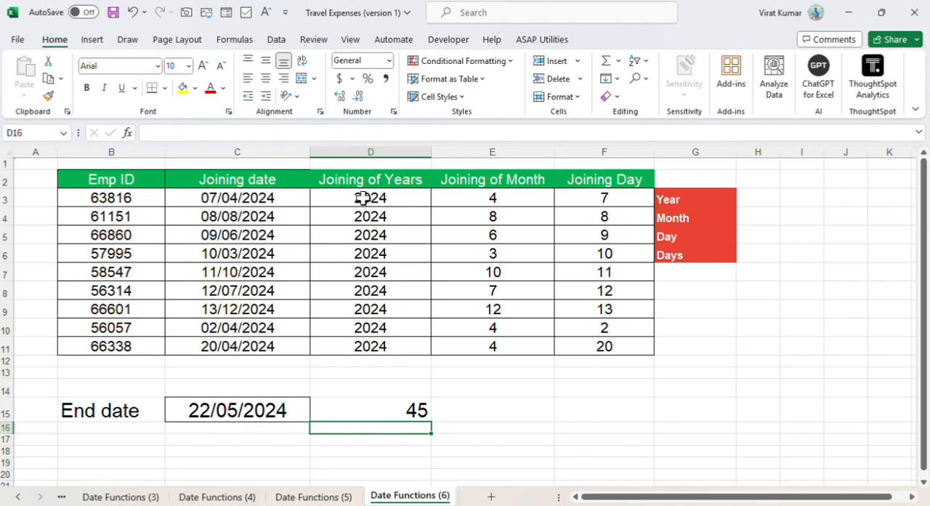